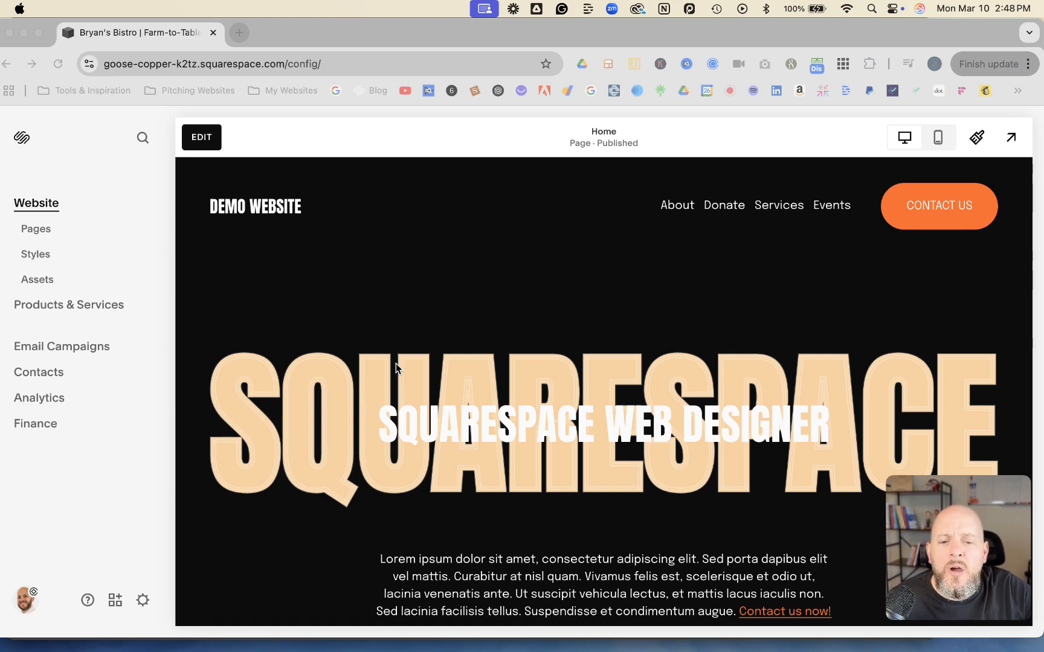
Open the Home page for editing.
scroll(305, 332, "down", 1)
scroll(305, 332, "up", 1)
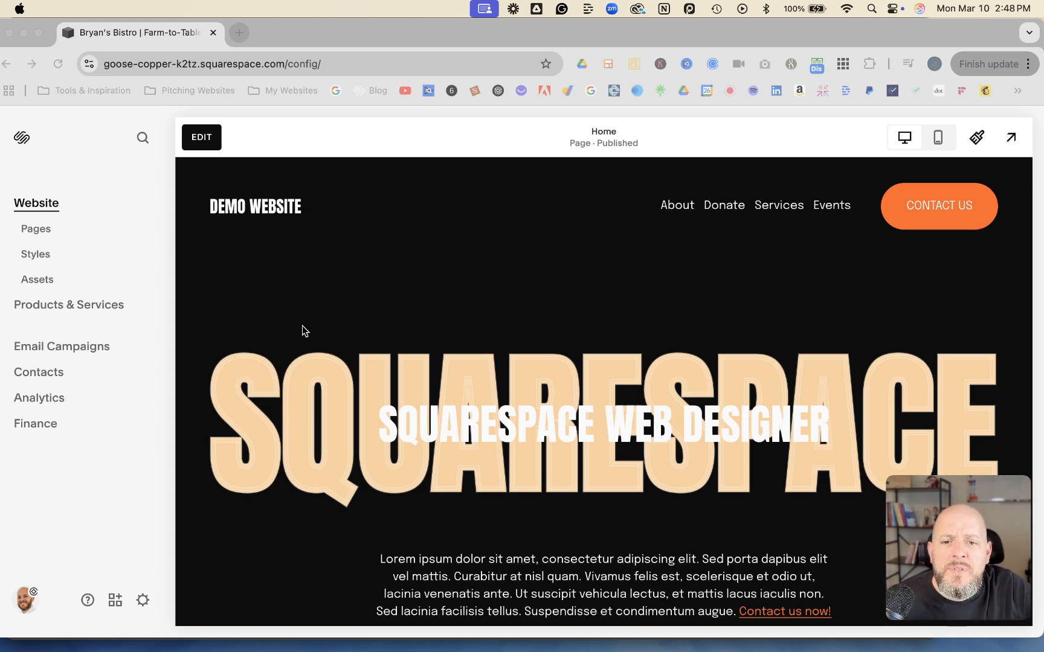
scroll(304, 331, "down", 2)
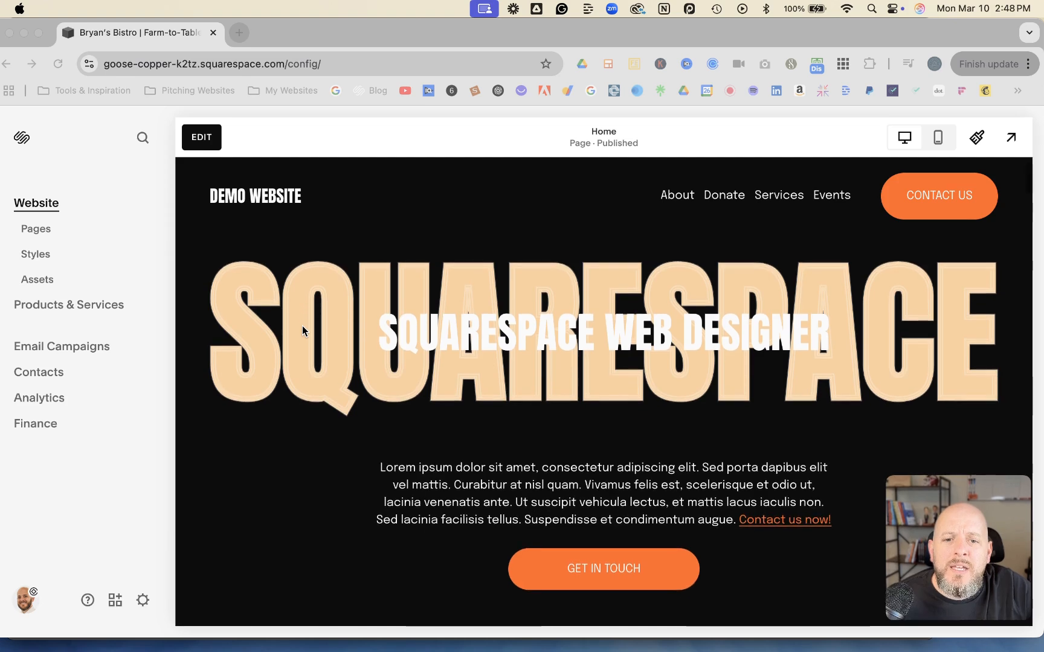
scroll(302, 327, "down", 6)
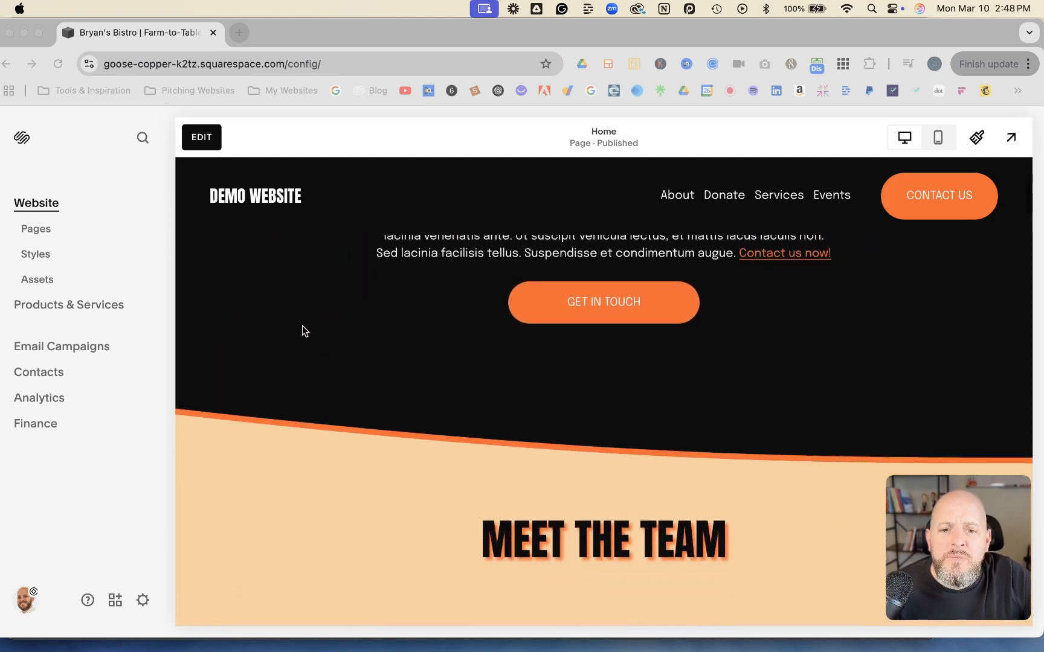
scroll(304, 330, "down", 3)
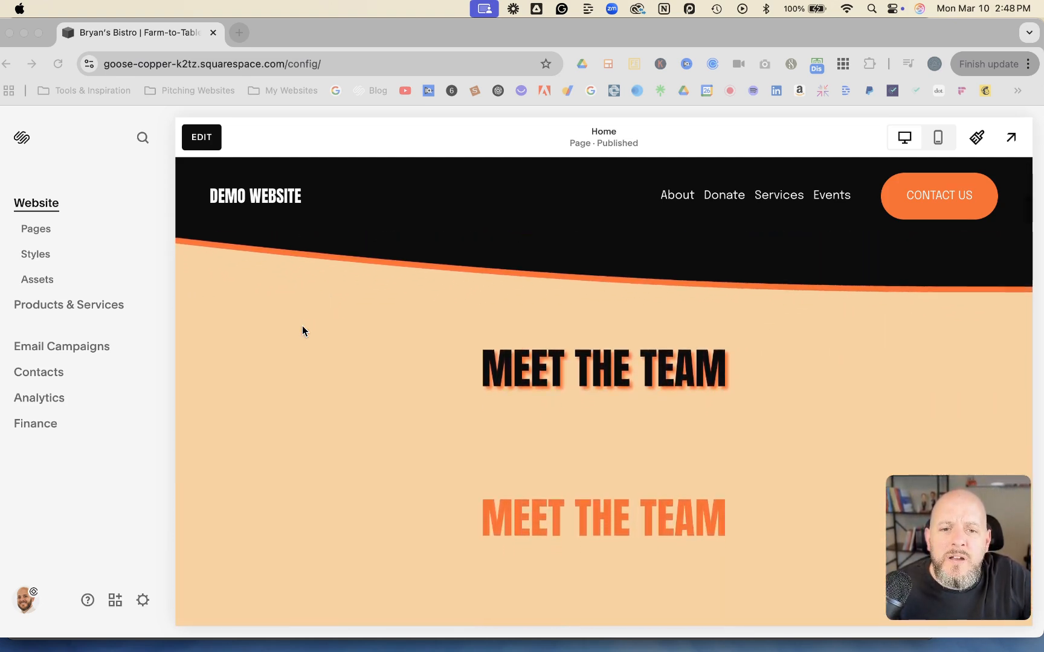
scroll(302, 330, "down", 3)
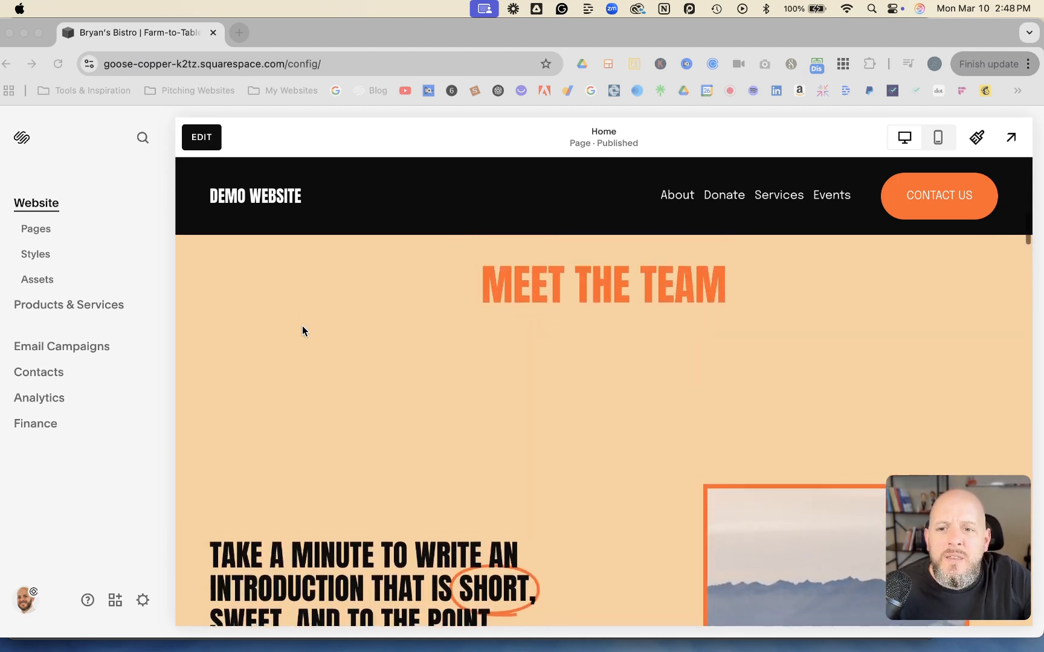
left_click(210, 145)
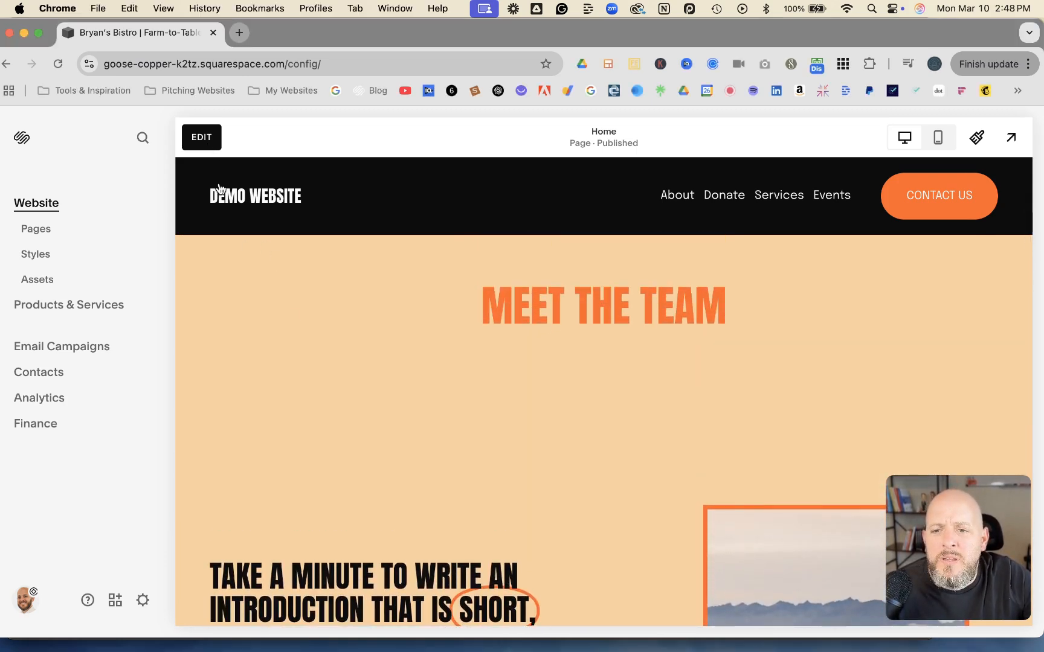
left_click(213, 138)
Start adding a section directly below the orange Meet the Team heading and show the Testimonials layouts.
scroll(342, 264, "up", 10)
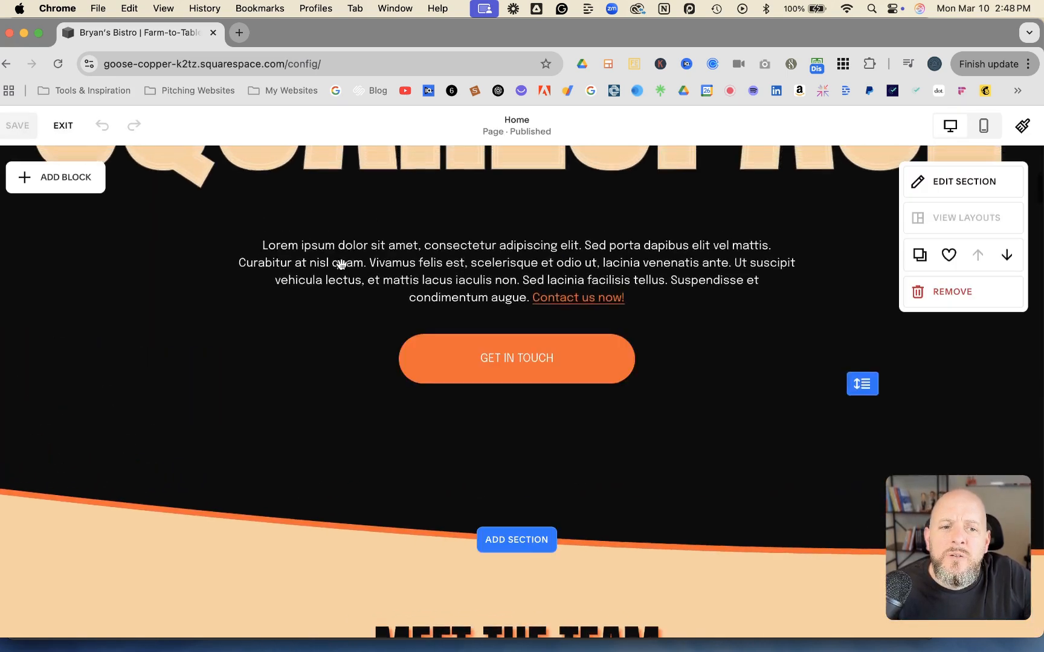
scroll(342, 265, "up", 3)
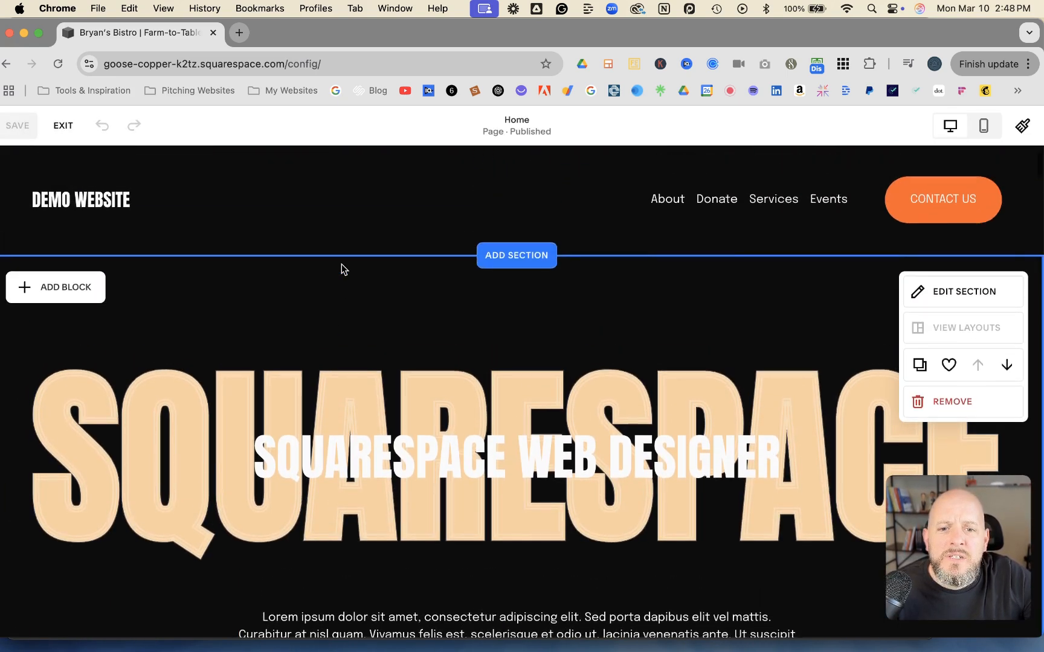
scroll(341, 264, "down", 2)
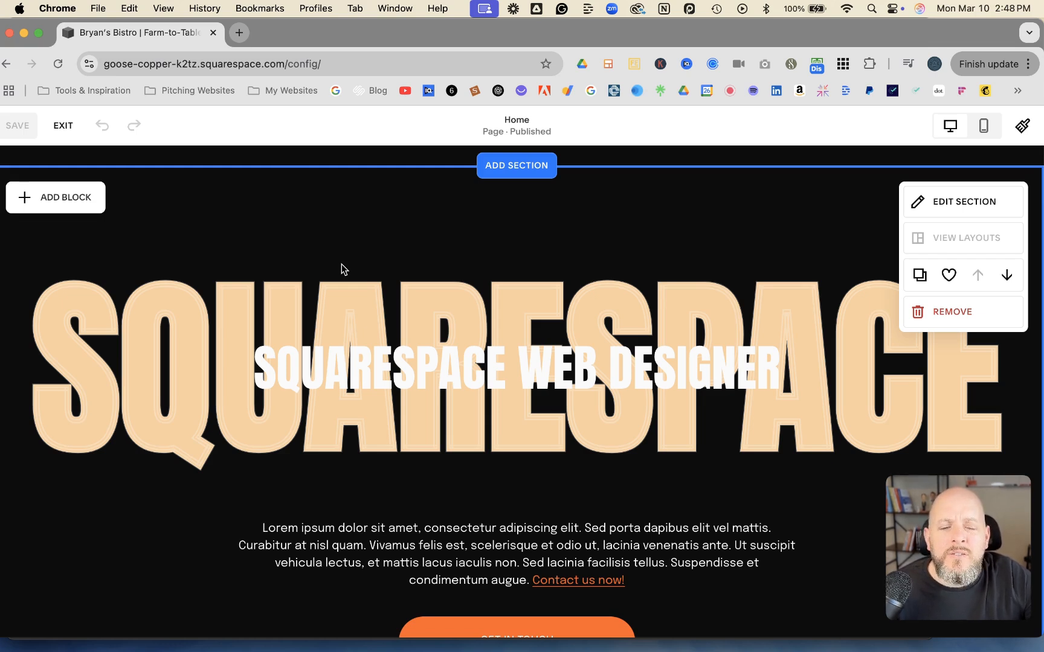
scroll(342, 263, "down", 5)
scroll(342, 264, "down", 1)
scroll(342, 264, "down", 1)
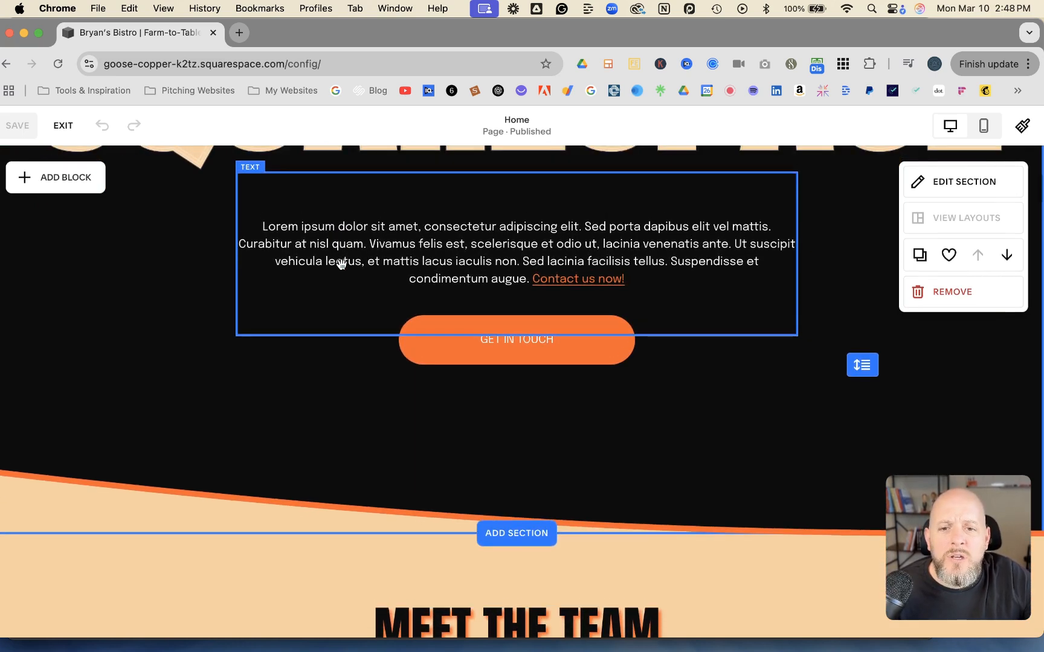
scroll(342, 264, "down", 7)
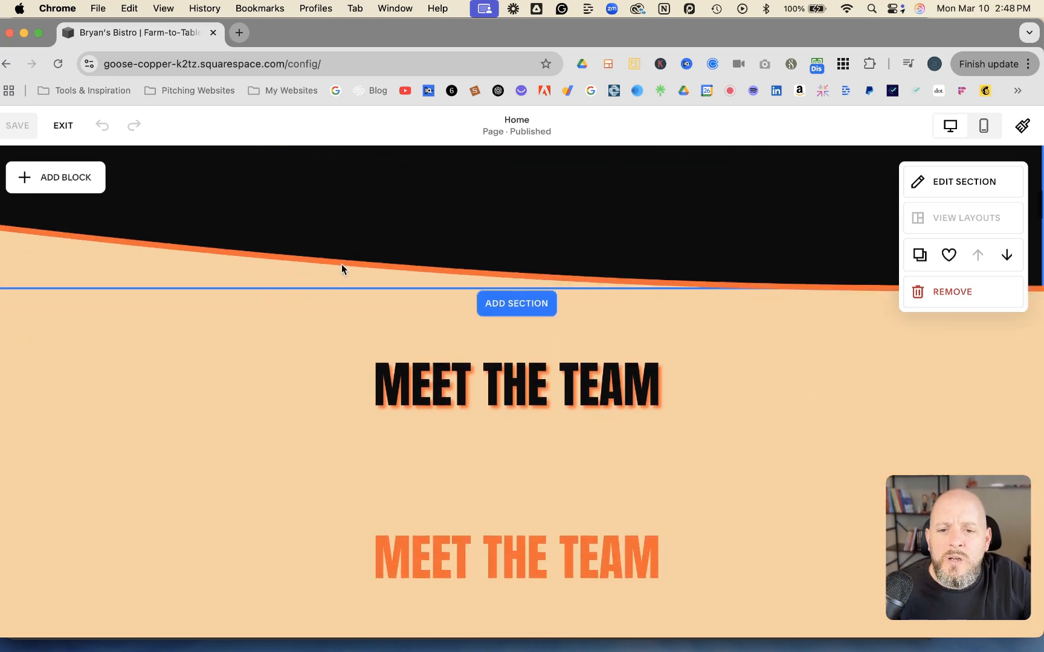
scroll(341, 264, "down", 2)
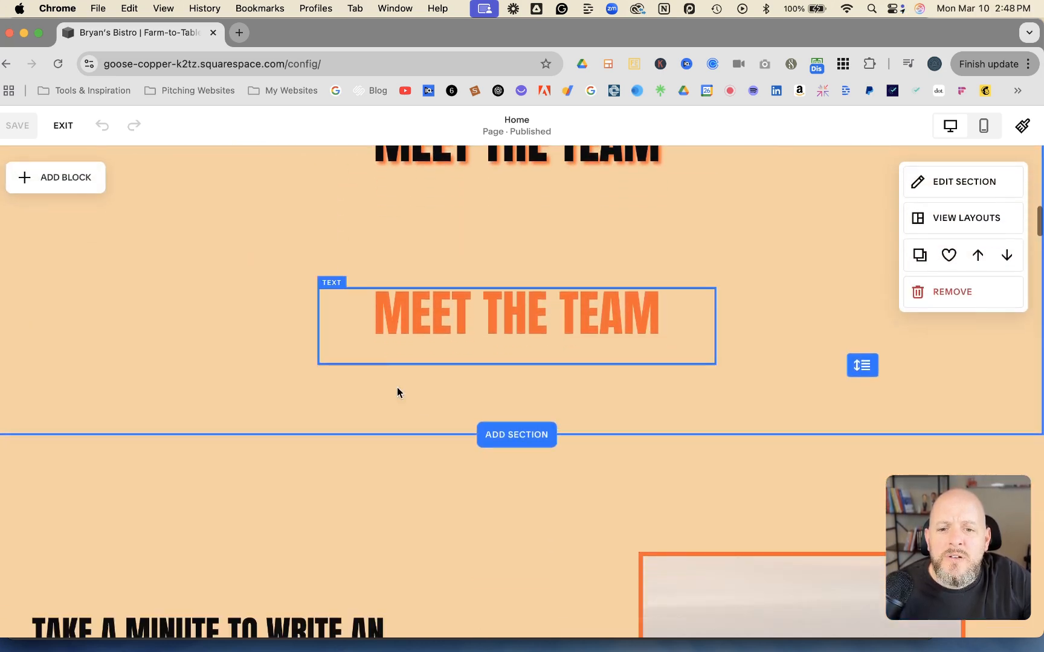
left_click(516, 441)
scroll(221, 392, "down", 3)
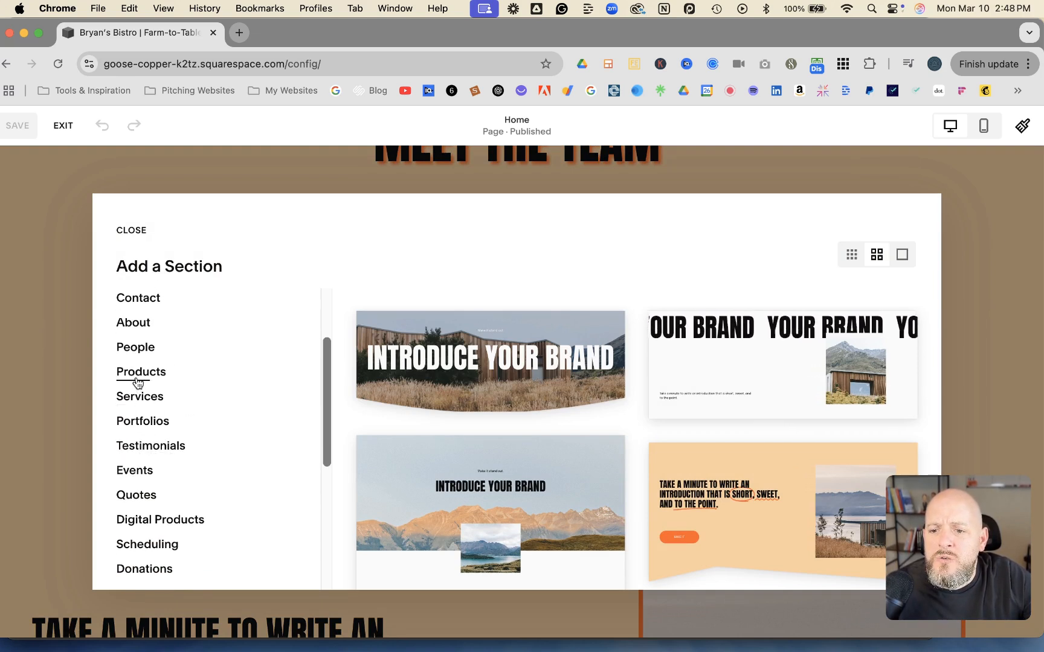
left_click(148, 447)
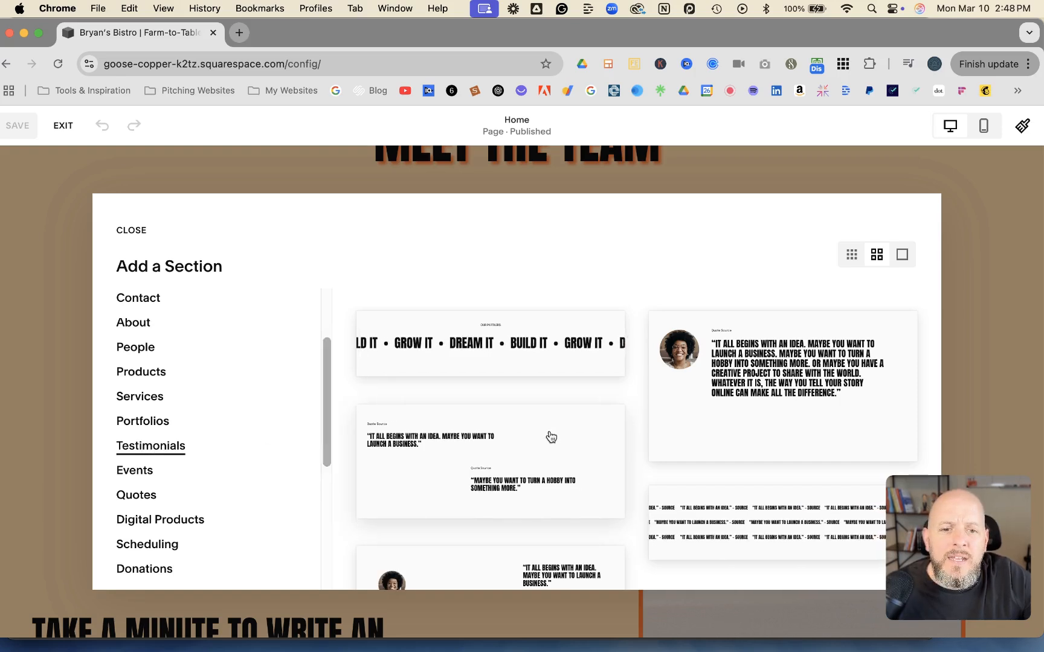
Insert the testimonial carousel layout with three cards, centred round portraits and navigation arrows beneath them.
scroll(551, 436, "down", 5)
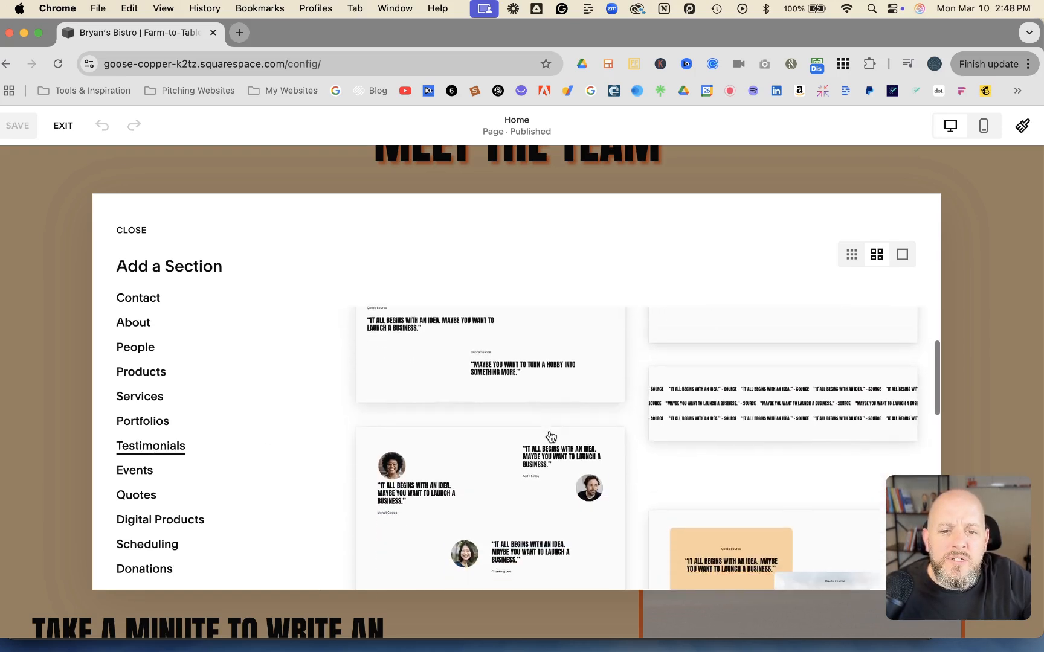
scroll(550, 437, "down", 6)
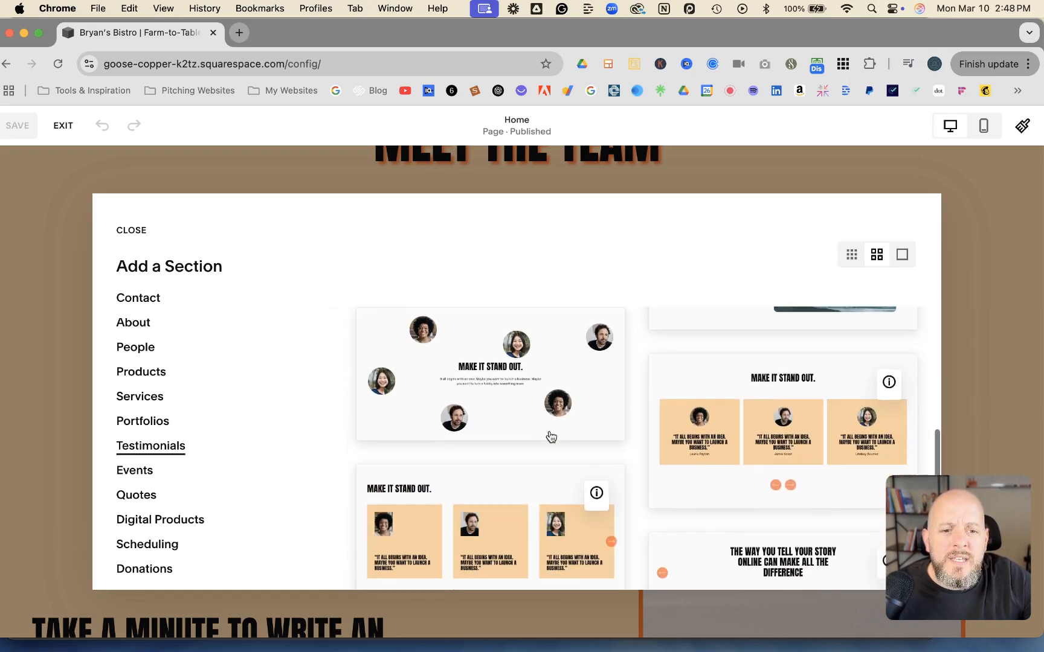
mouse_move(887, 370)
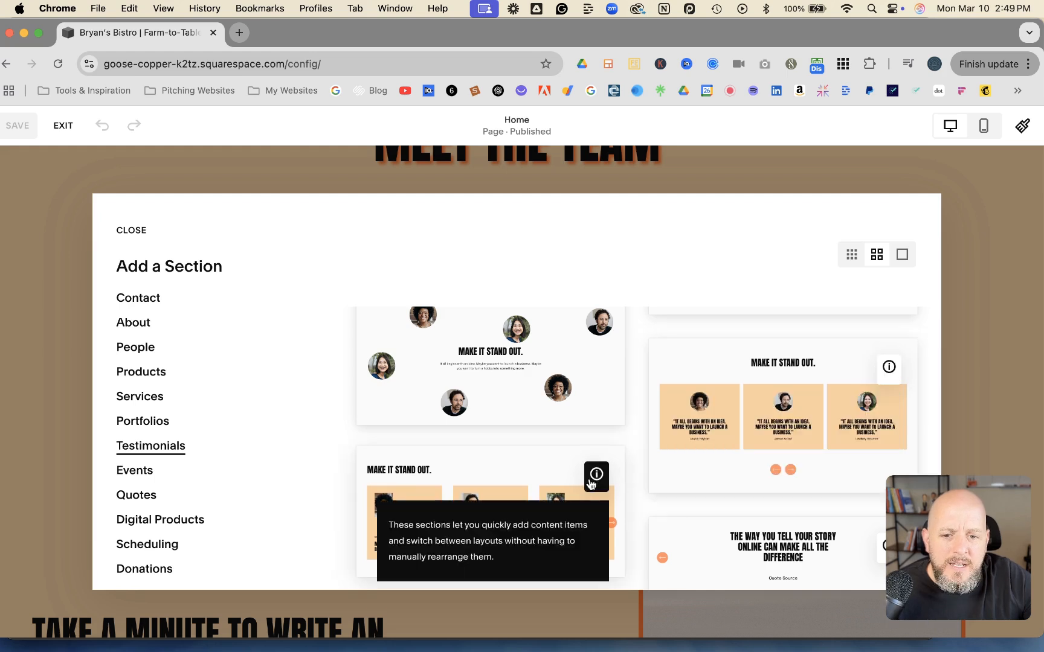
scroll(625, 408, "up", 2)
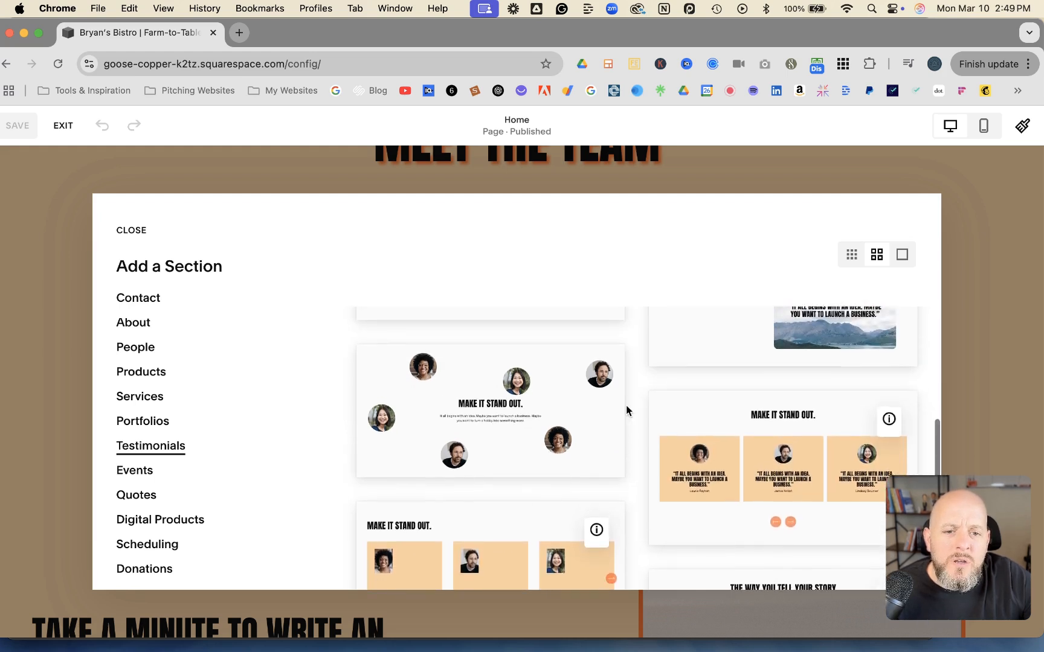
scroll(626, 408, "down", 2)
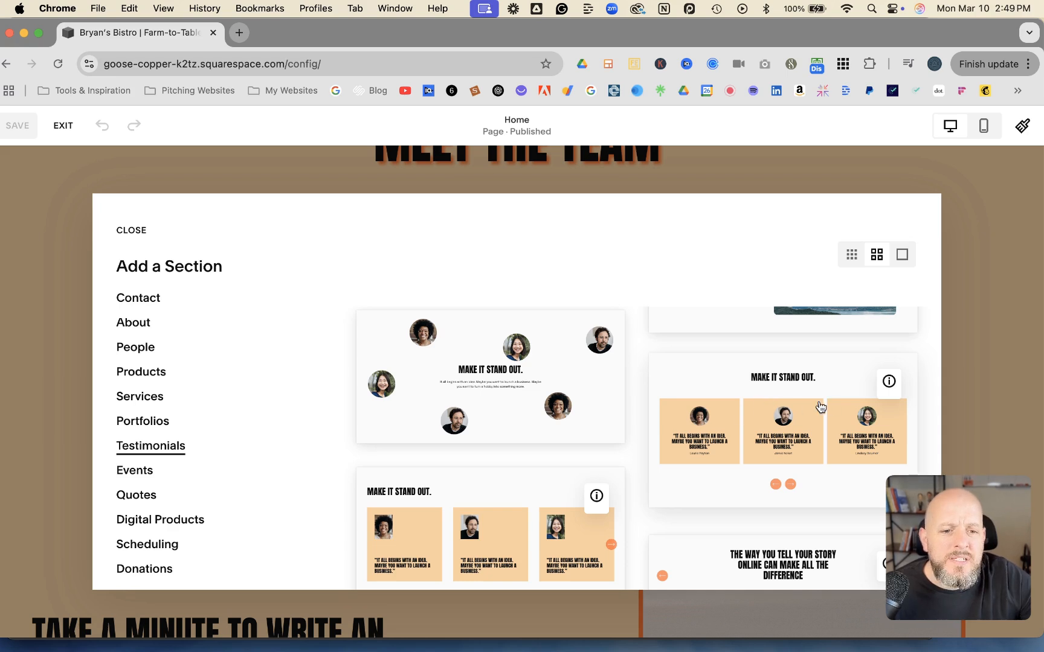
left_click(796, 402)
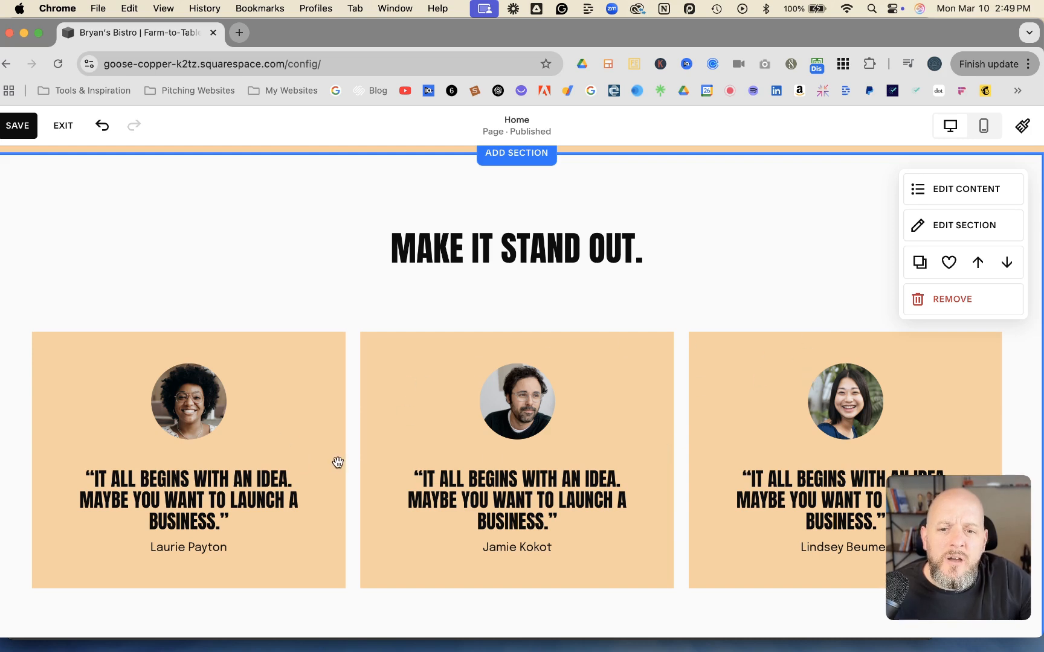
Open the new testimonial section's content settings, and try showing the item buttons before hiding them again.
left_click(954, 192)
left_click_drag(964, 275, 298, 194)
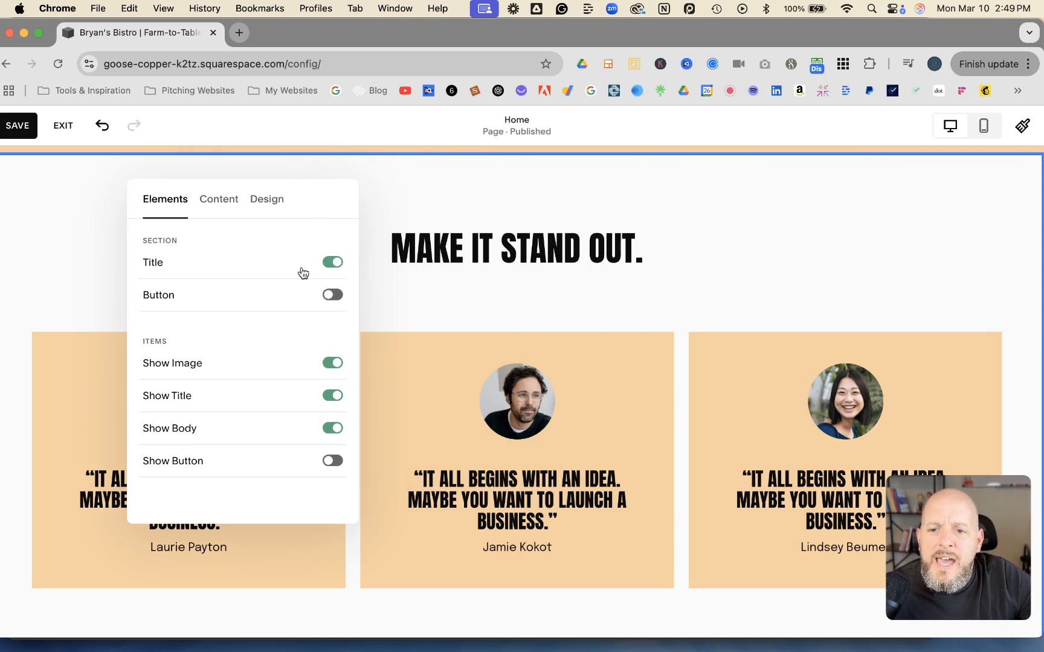
scroll(492, 332, "down", 2)
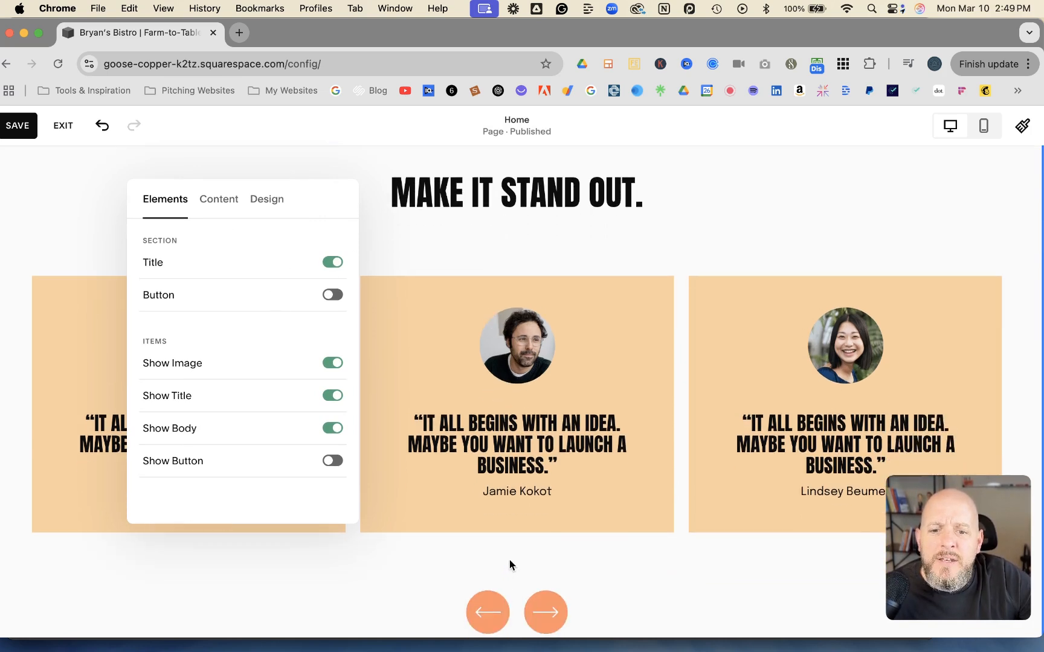
scroll(509, 561, "down", 1)
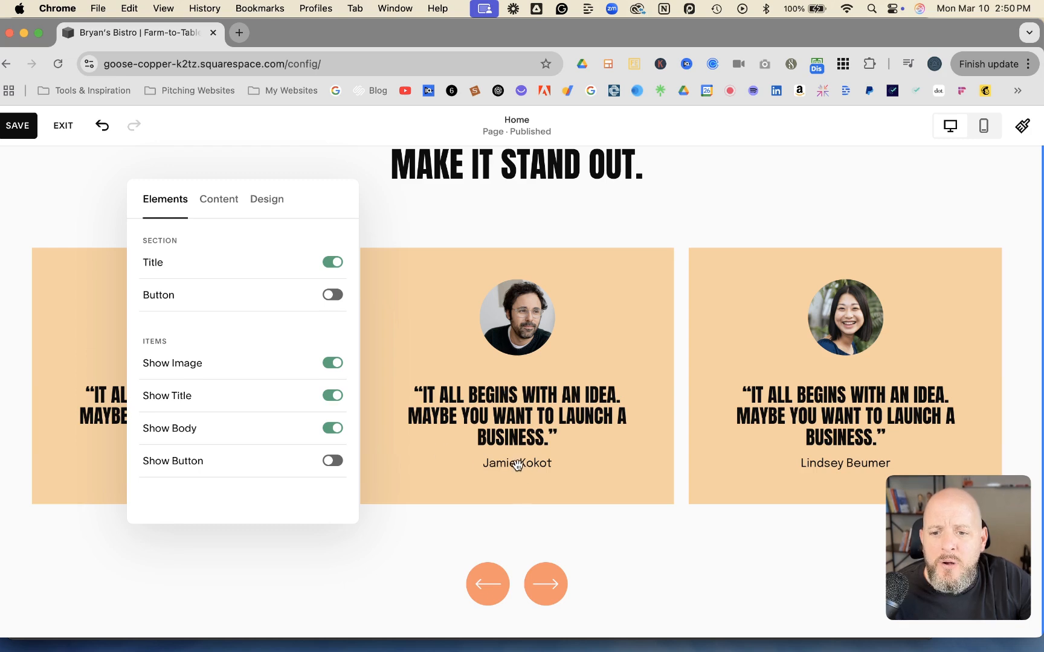
left_click(327, 461)
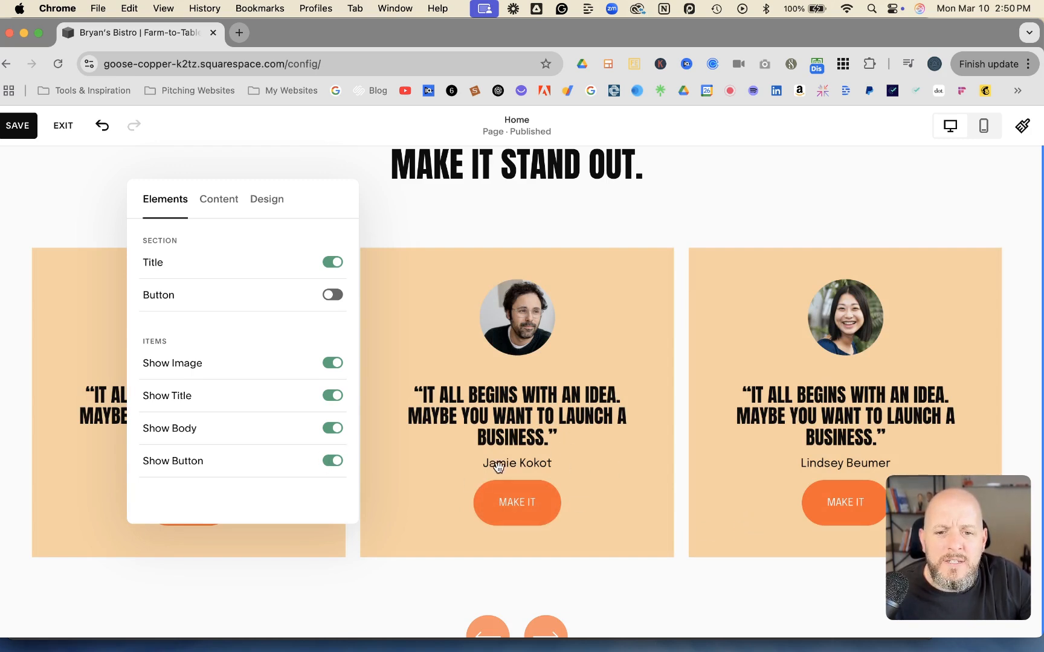
left_click(334, 461)
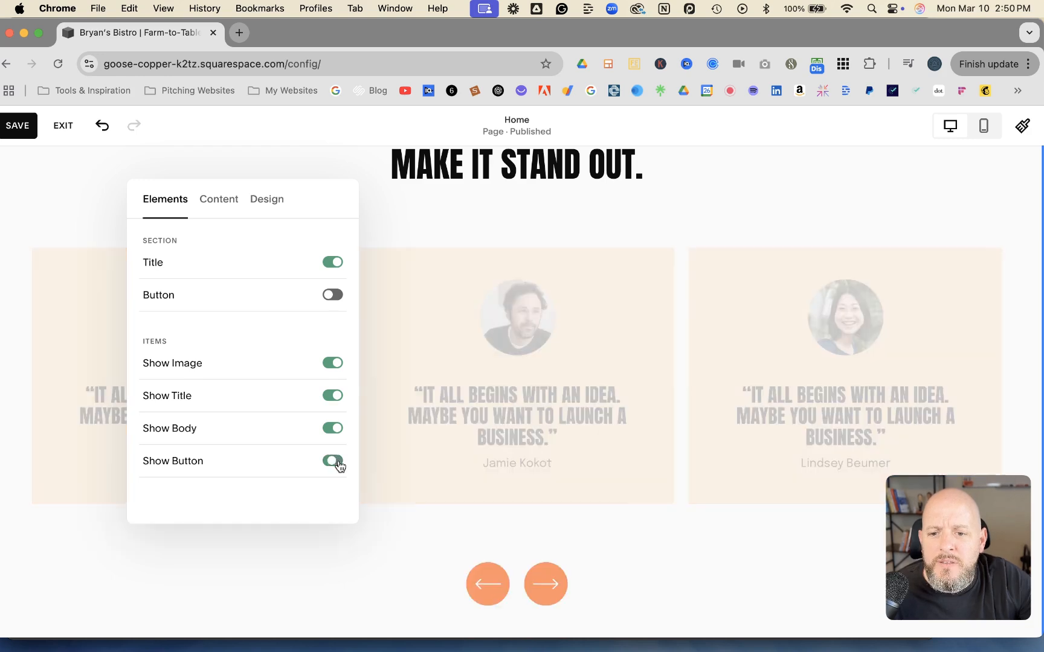
Replace the first testimonial item's title with five black star characters (★★★★★) and return to the item list.
left_click(225, 203)
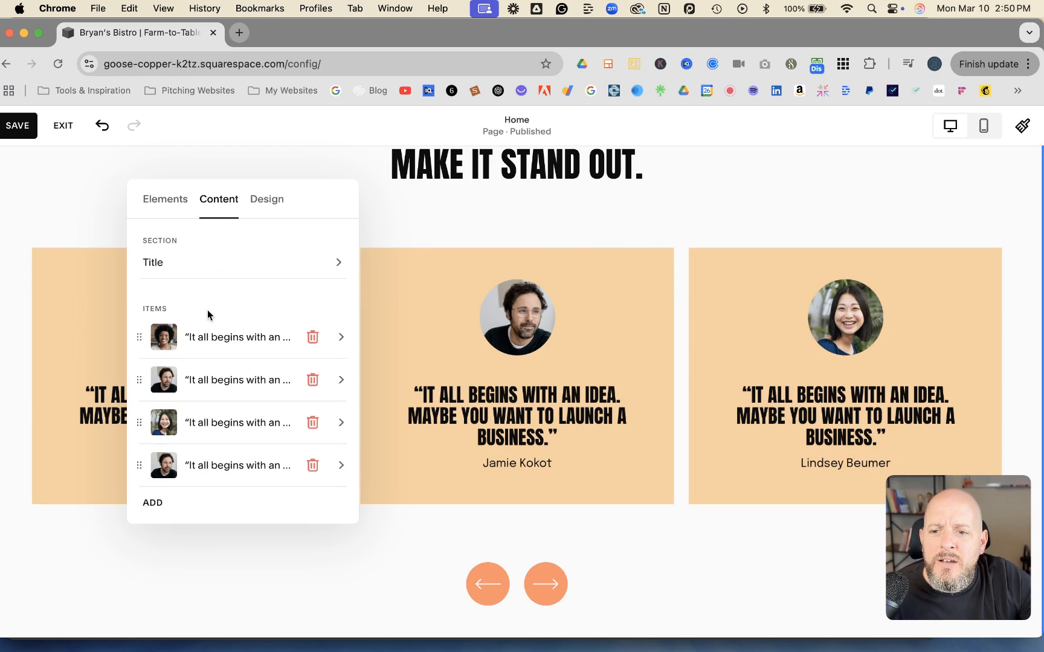
left_click(341, 338)
scroll(245, 397, "down", 2)
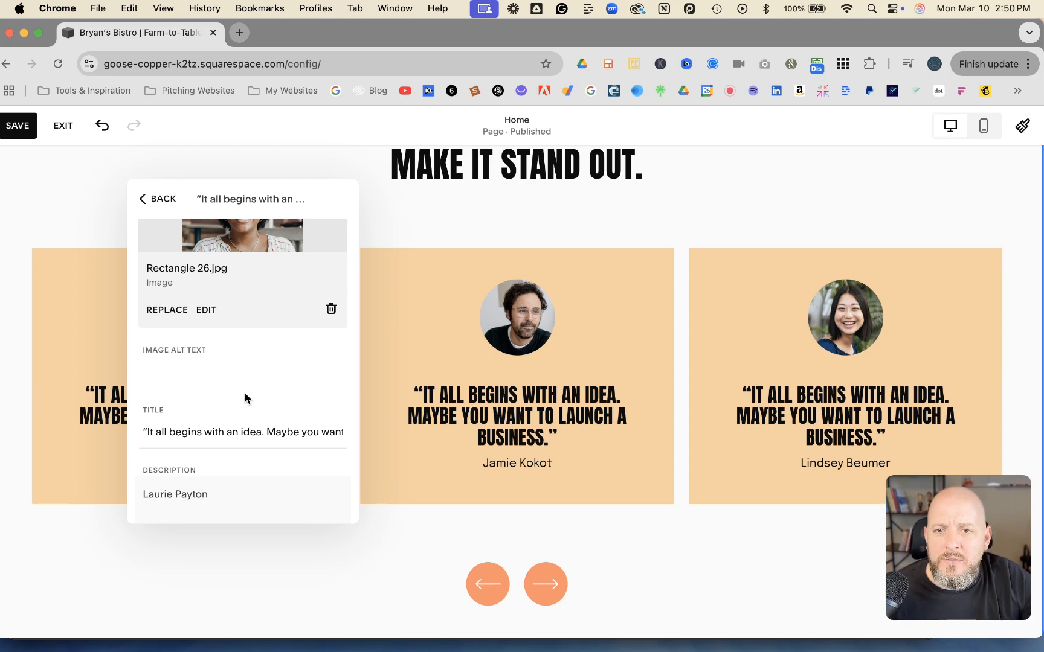
triple_click(175, 433)
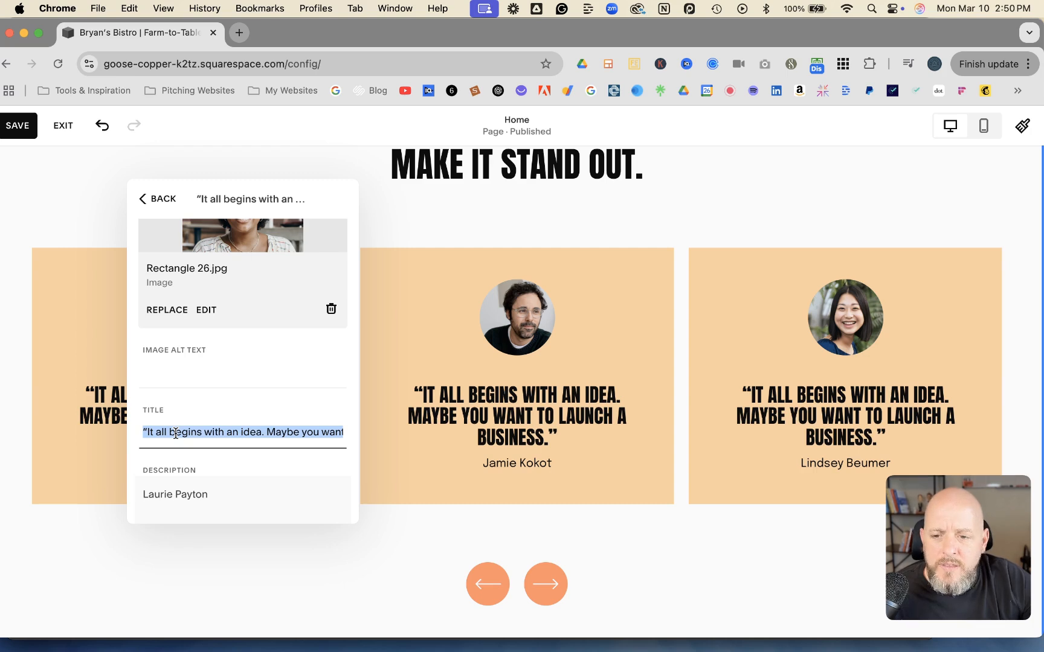
key("BackSpace")
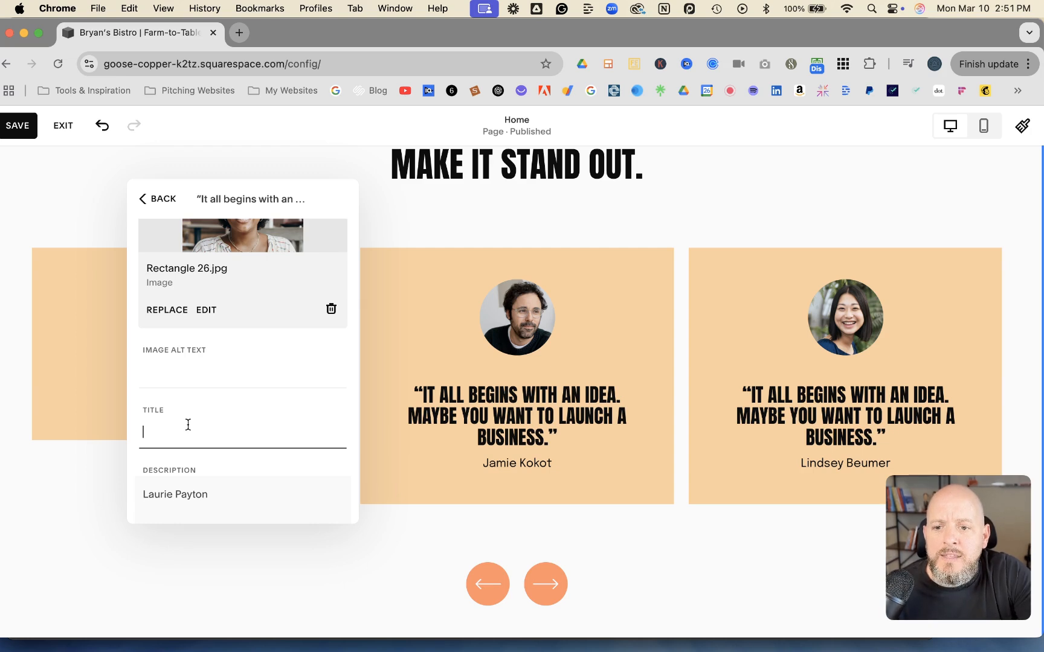
key("ctrl+super+space")
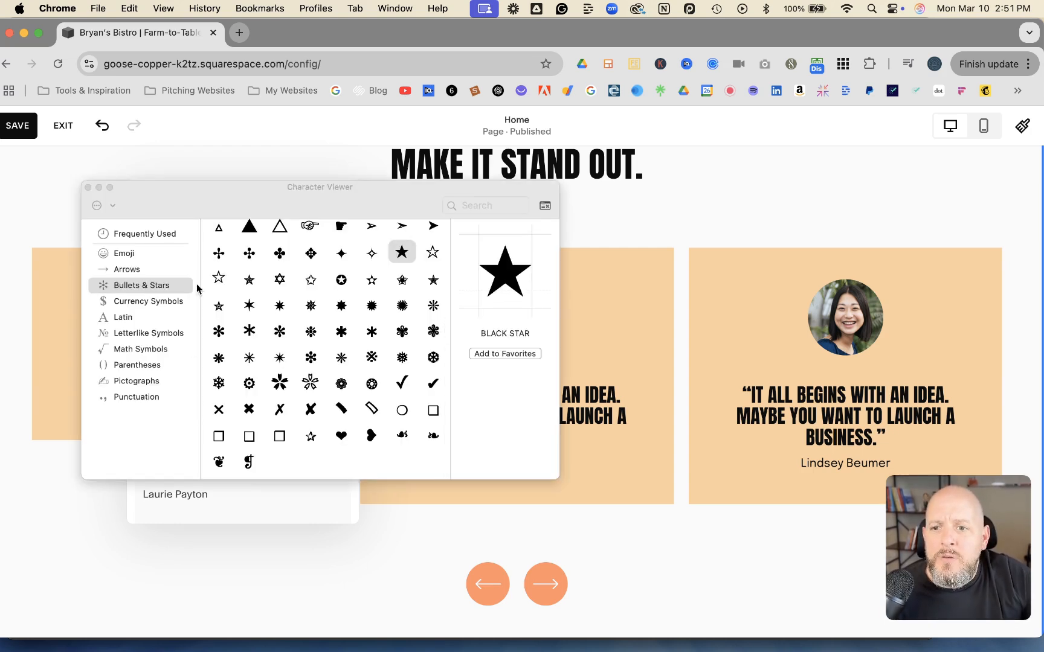
left_click_drag(223, 199, 547, 219)
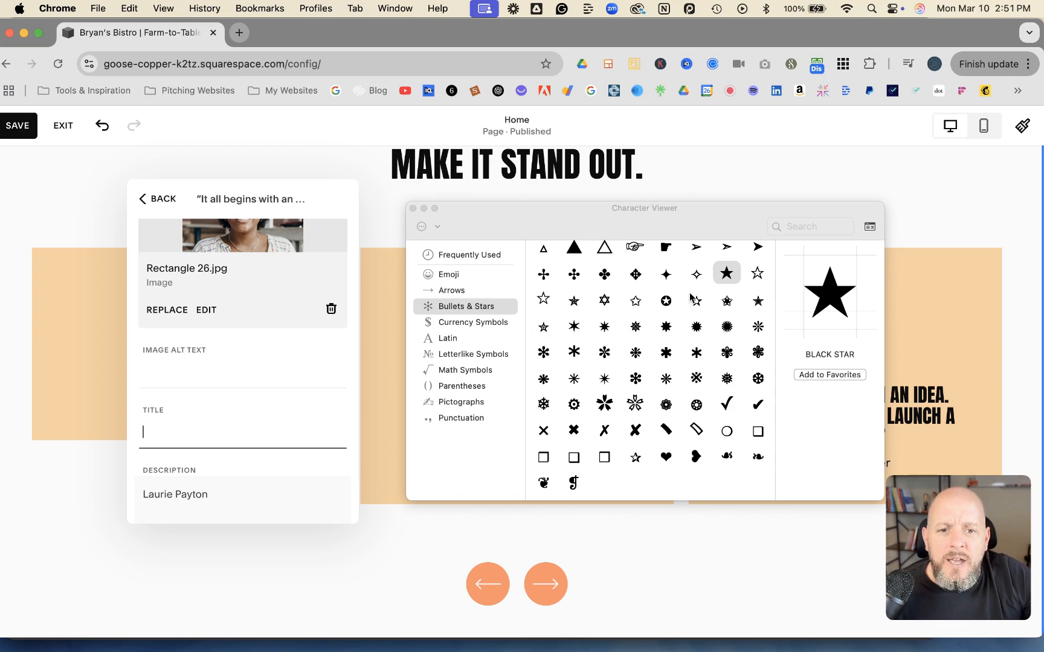
left_click(726, 275)
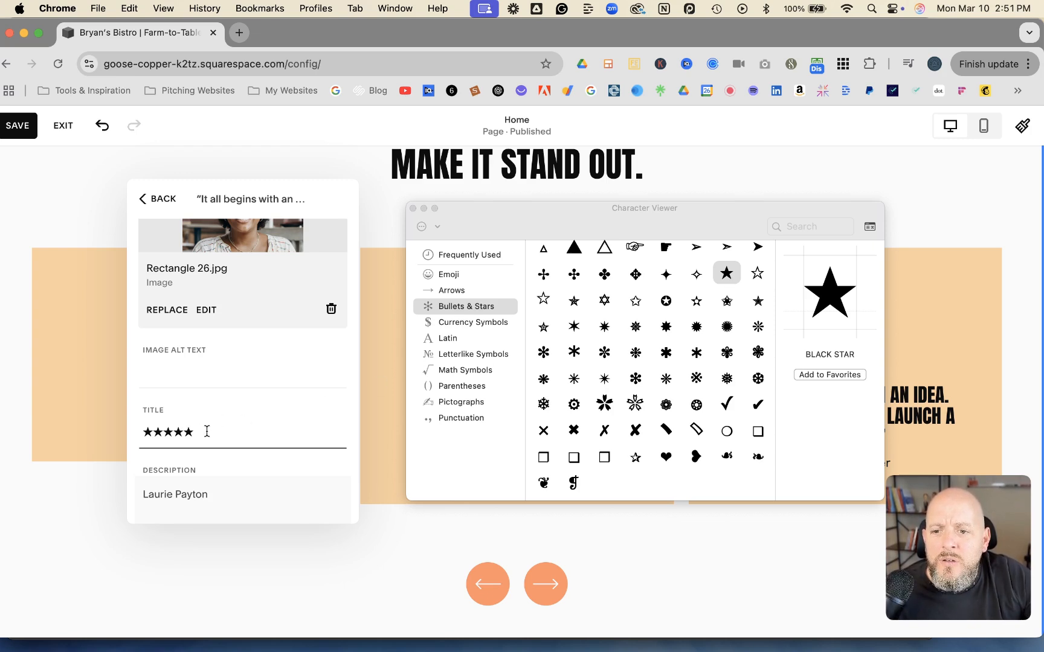
left_click(413, 211)
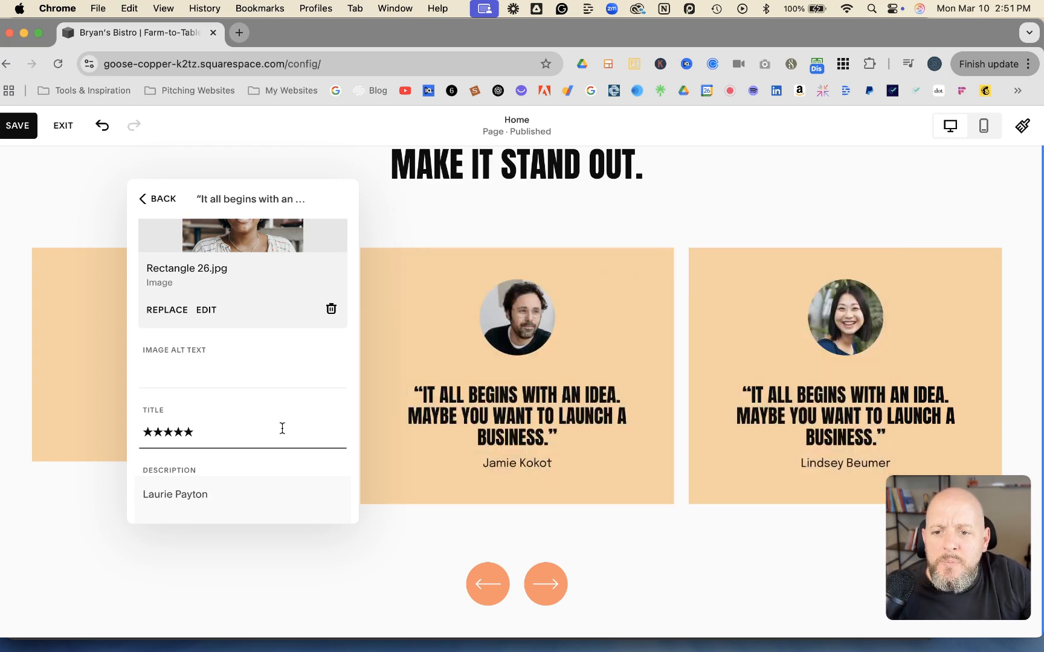
left_click(160, 200)
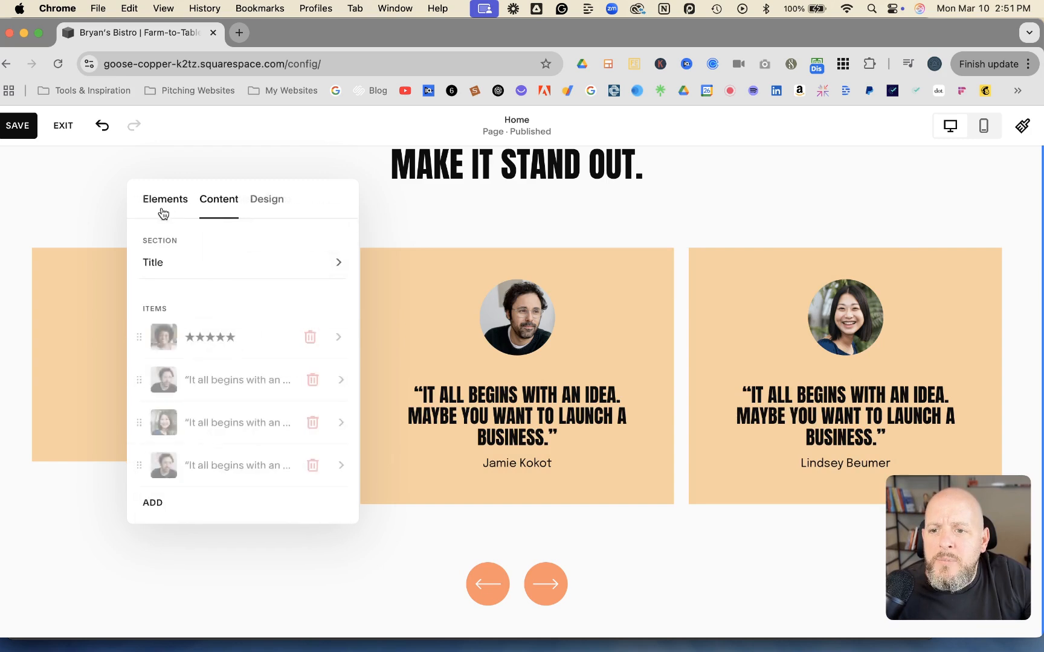
Copy the full quote from the second testimonial item's title and return to the item list.
left_click(340, 379)
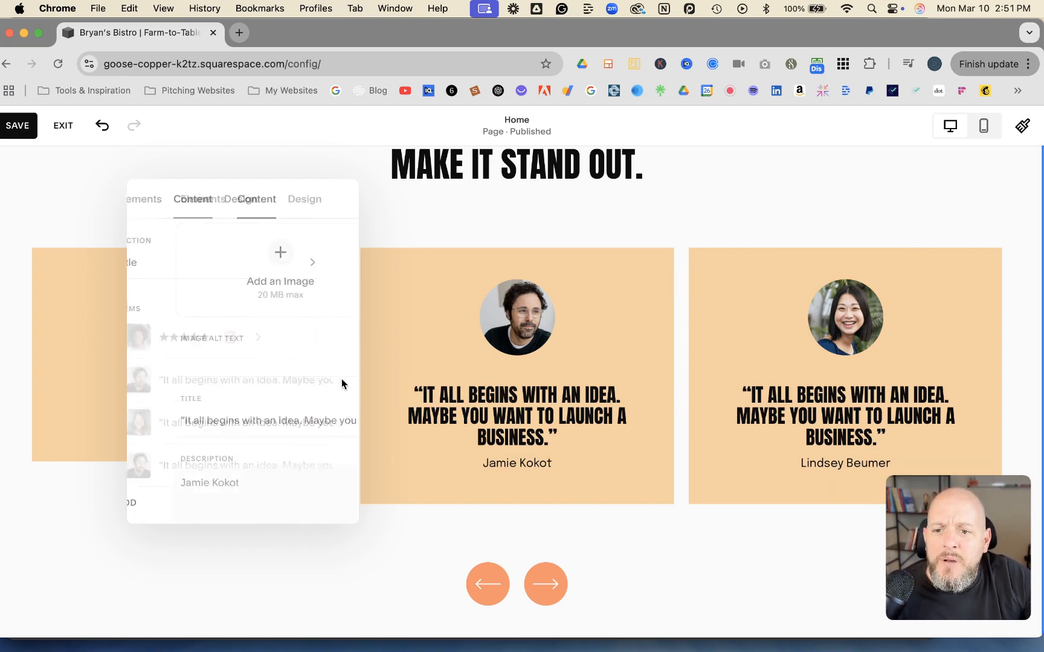
triple_click(172, 493)
key("super+c")
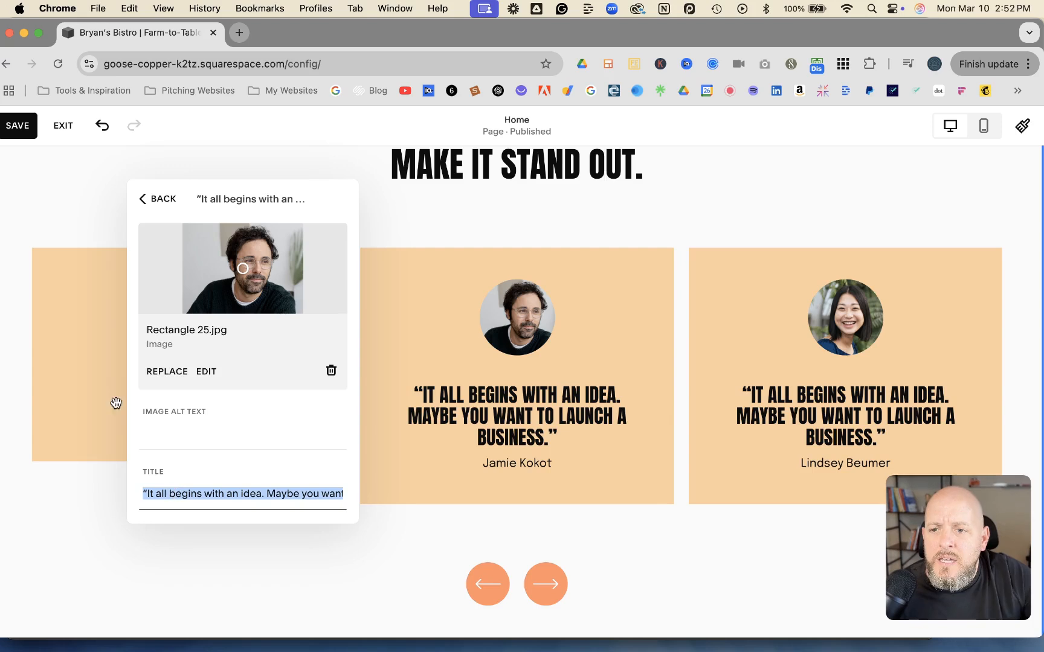
left_click(156, 199)
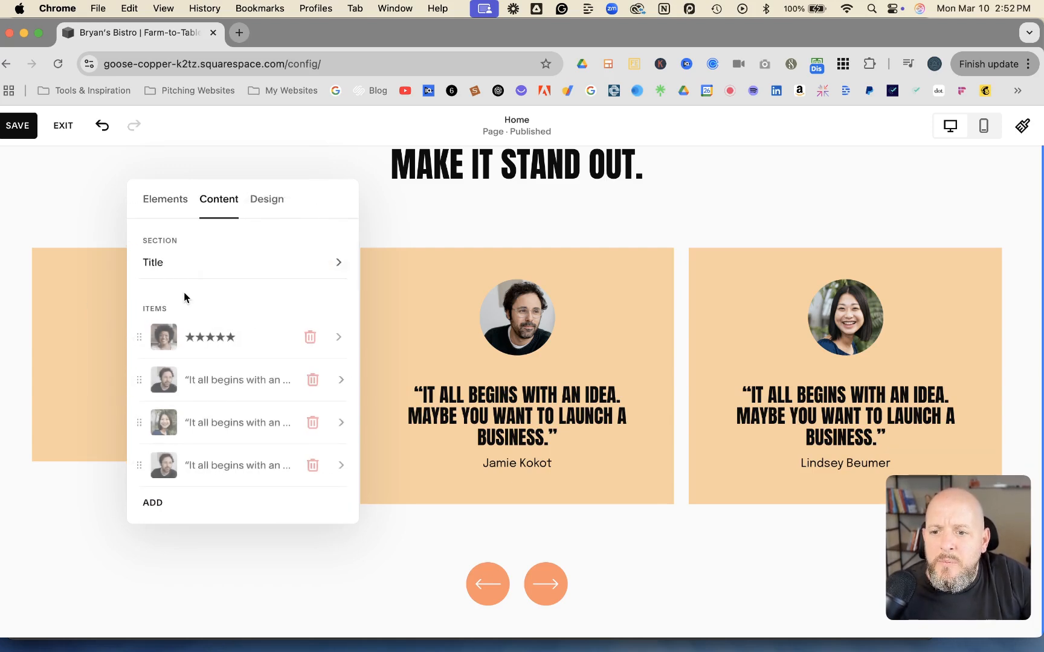
In the first testimonial item's description, put "- " before the reviewer's name and paste the copied quote on a new line above it.
left_click(336, 337)
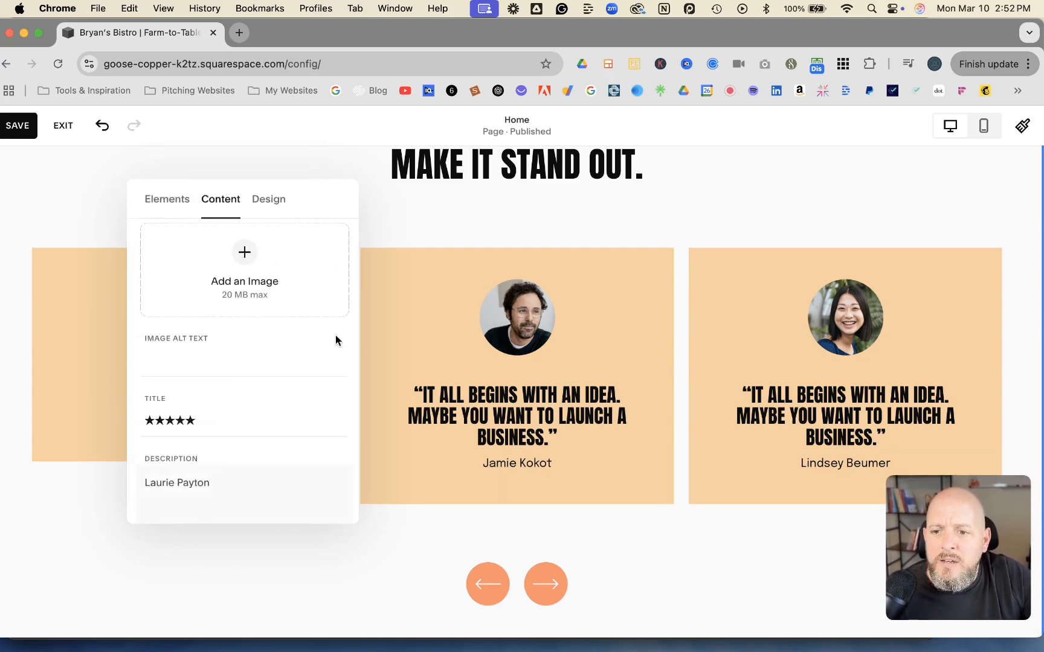
scroll(234, 377, "down", 3)
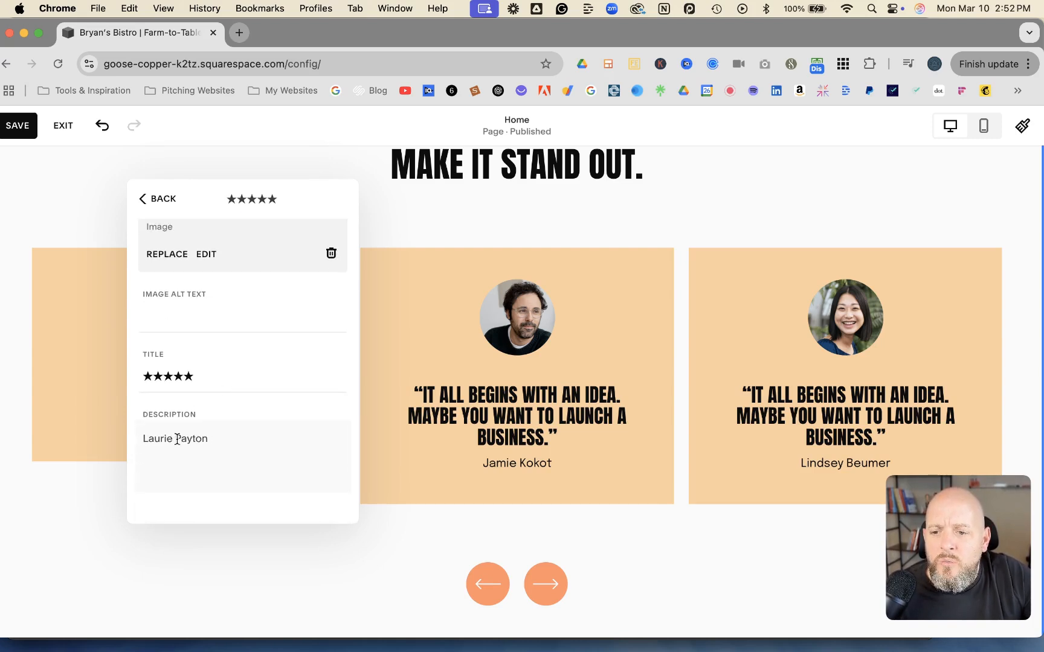
left_click(144, 439)
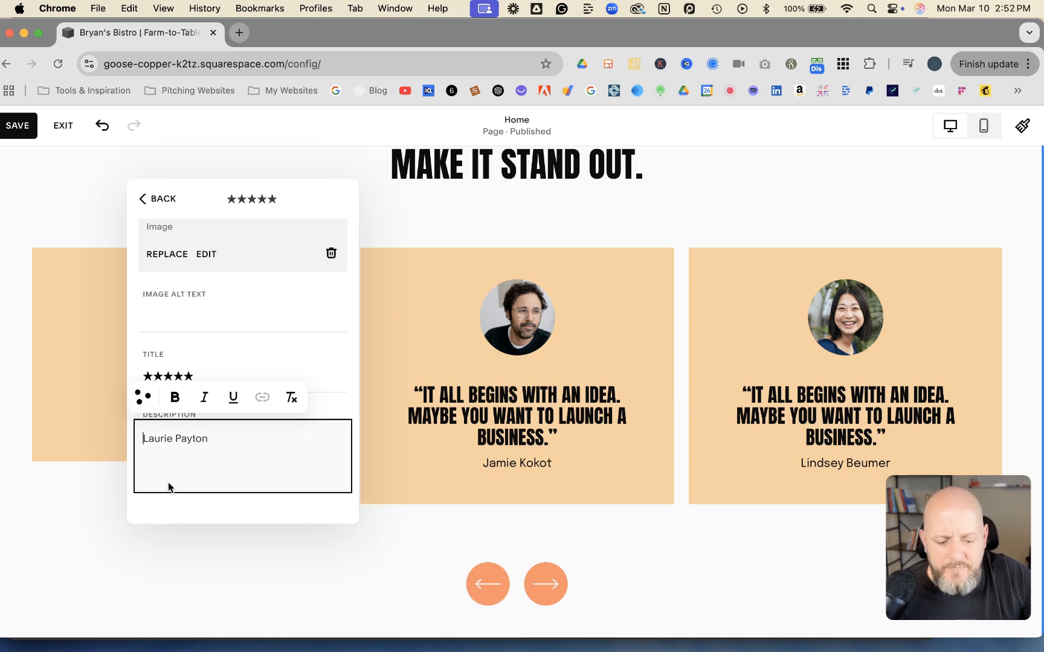
type("-")
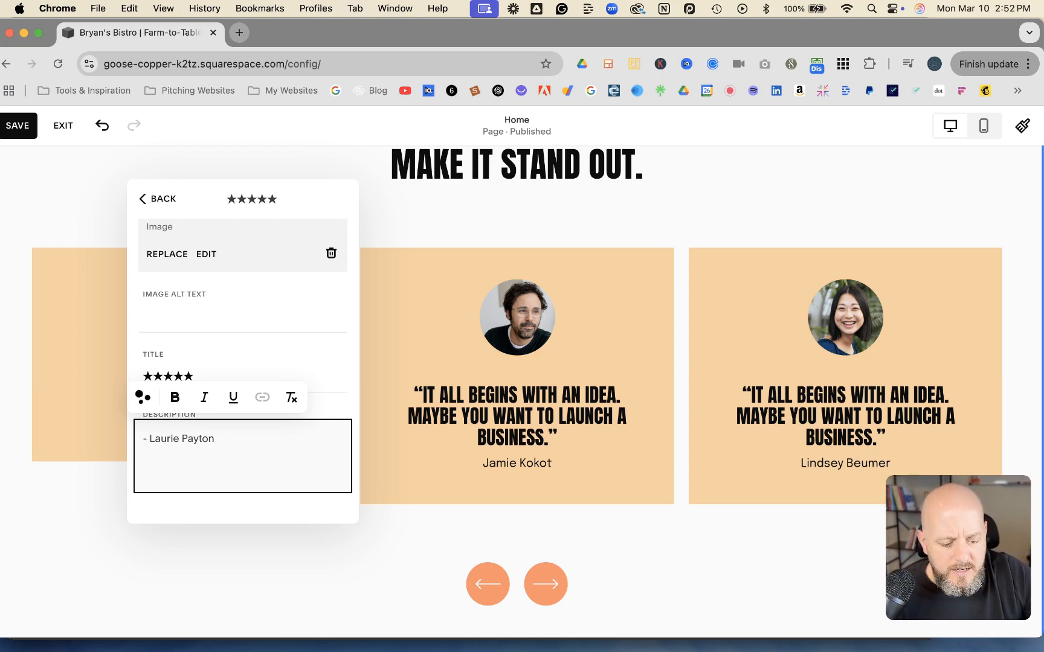
key("Return")
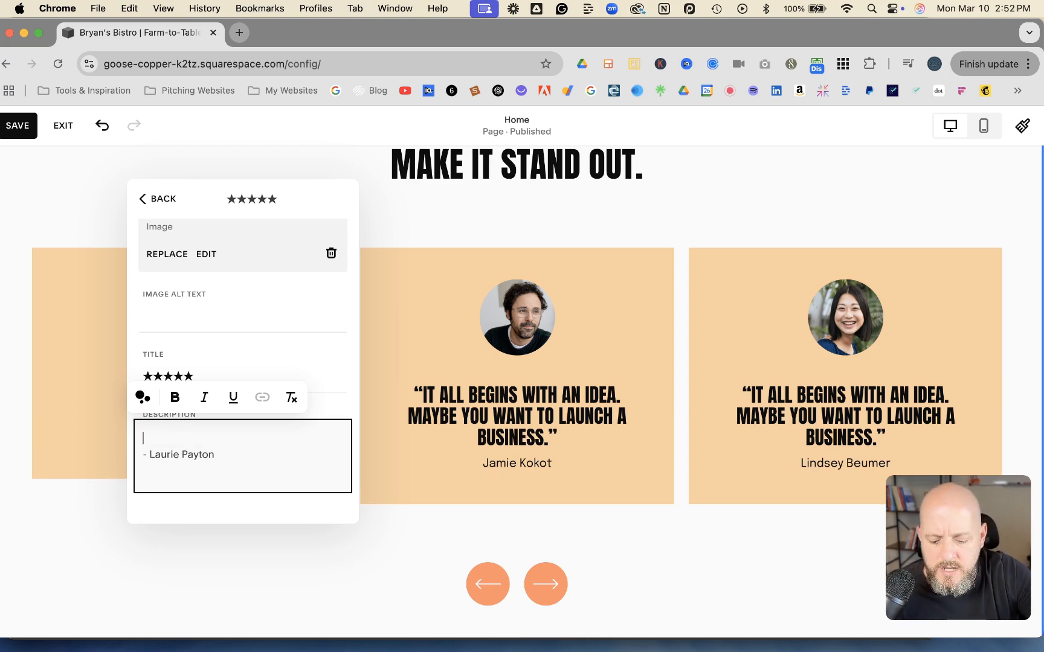
key("super+v")
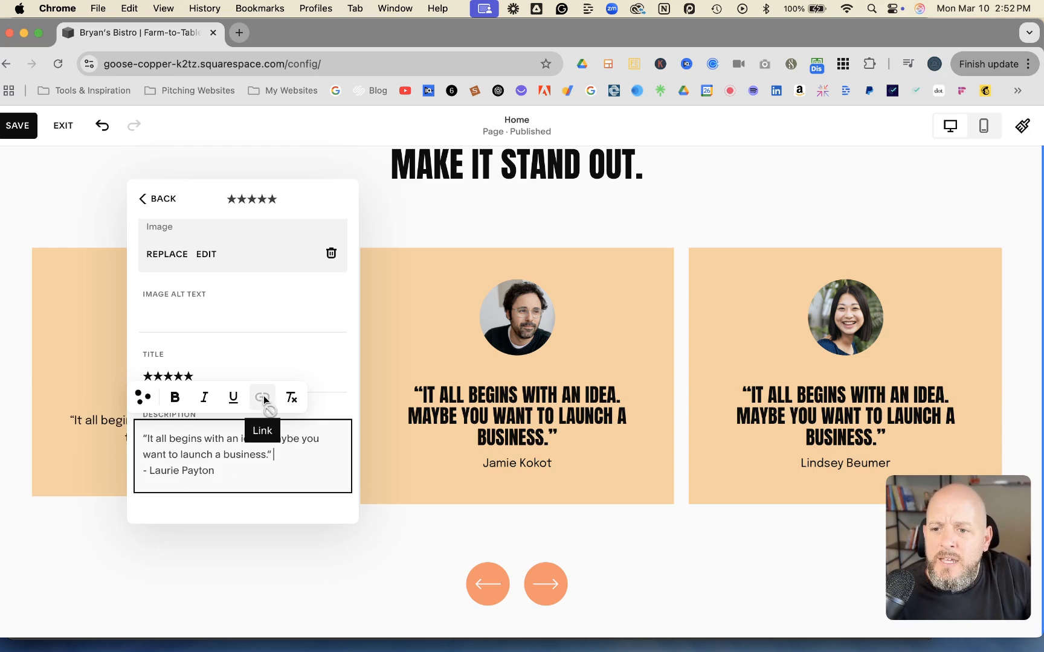
Uncover the first testimonial card and separate the reviewer's name from the quote with a paragraph break in the description.
left_click_drag(210, 201, 614, 255)
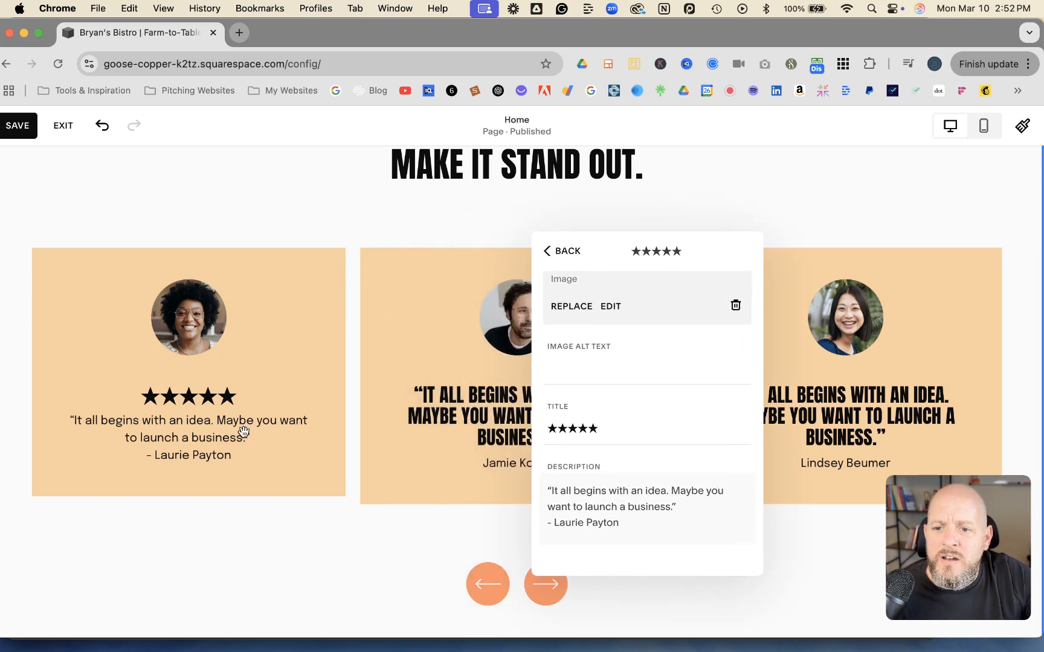
left_click(547, 523)
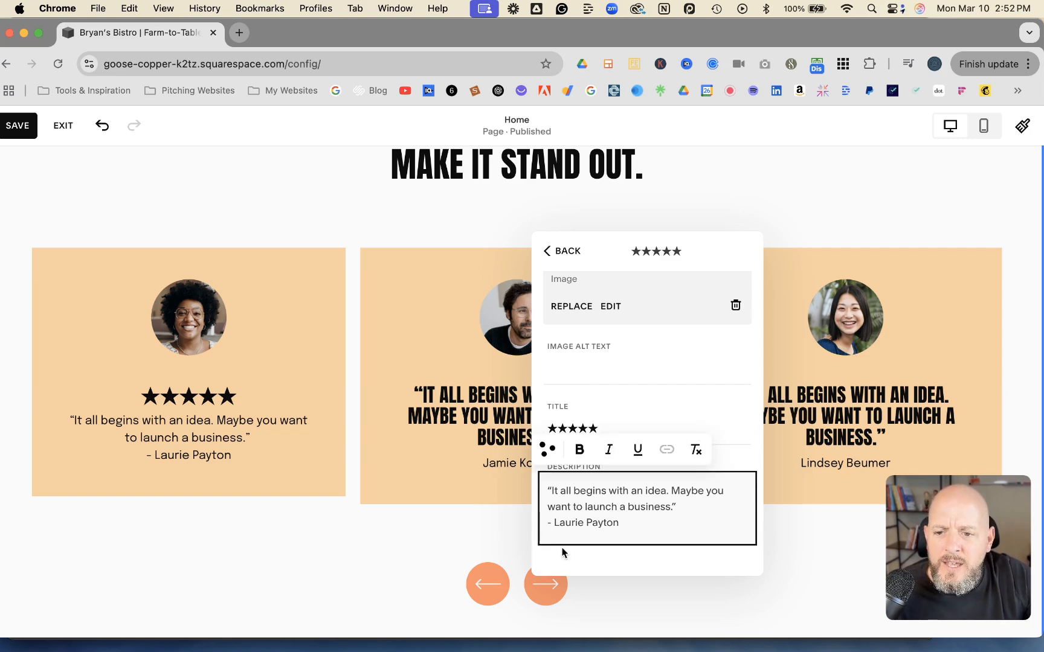
key("BackSpace")
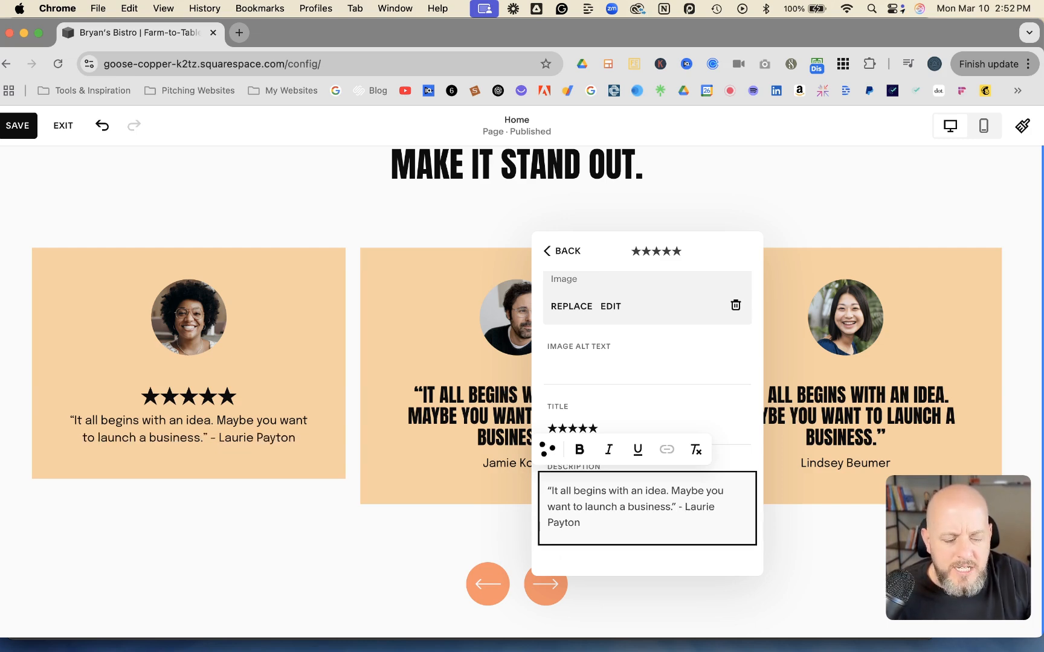
key("Return")
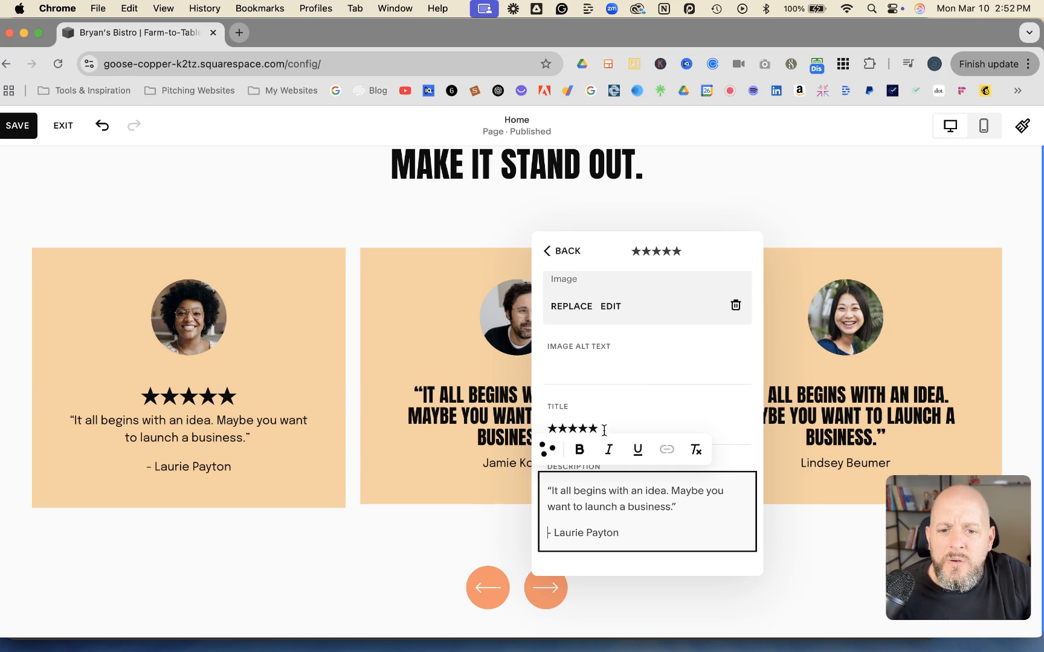
Copy the first item's ★★★★★ title, replace the second testimonial item's title with it, and return to the item list.
left_click(605, 429)
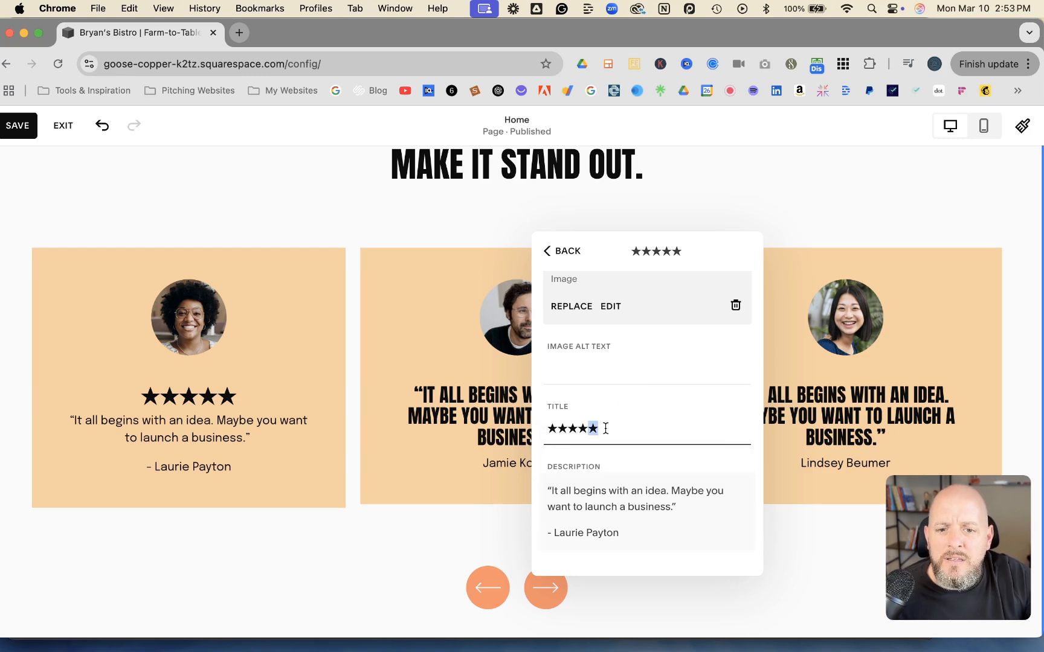
left_click_drag(605, 428, 542, 432)
key("super+c")
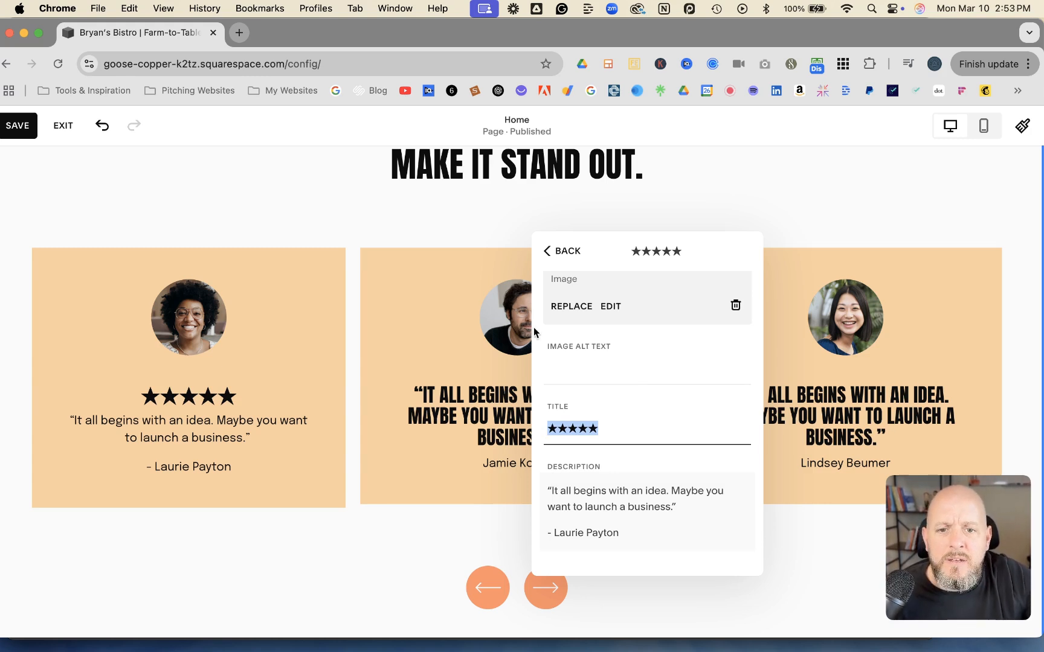
left_click(561, 252)
left_click(732, 436)
left_click(571, 546)
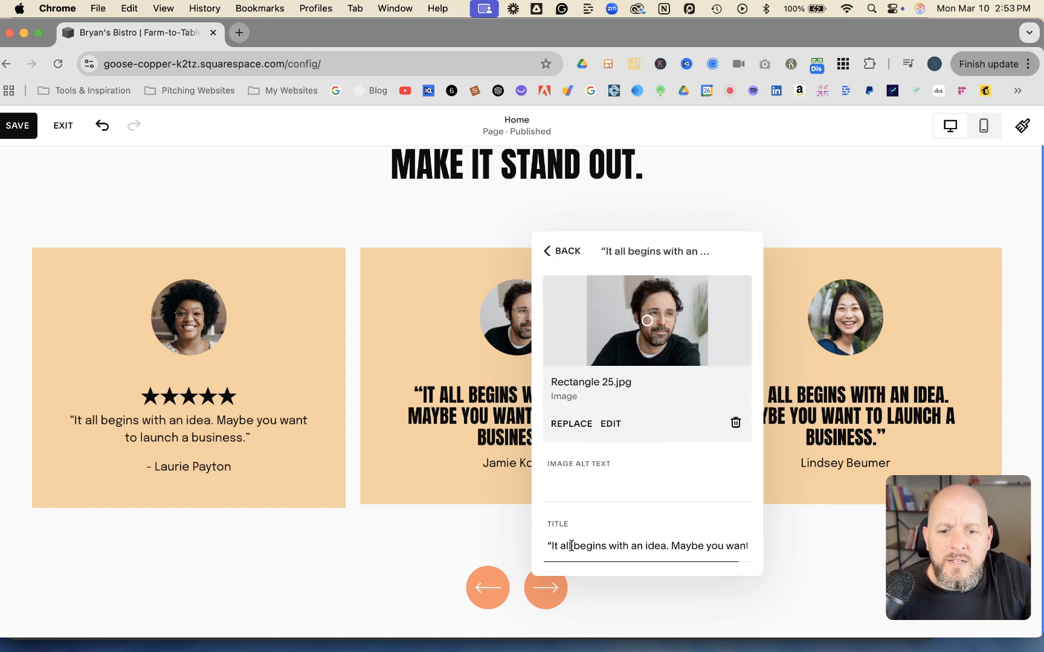
key("super+a")
key("super+v")
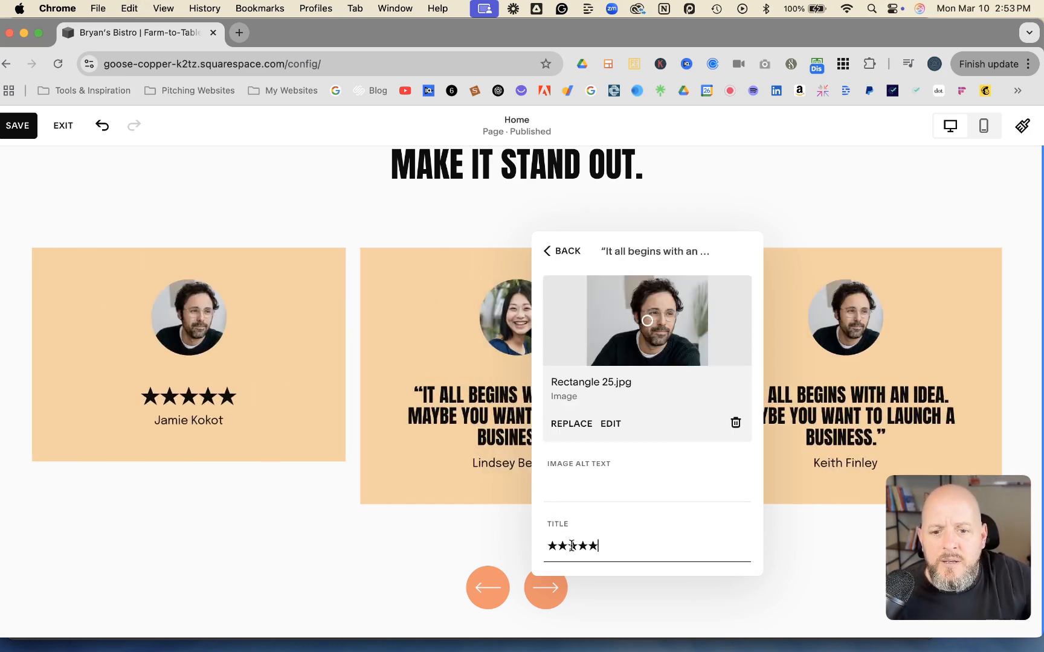
left_click(563, 259)
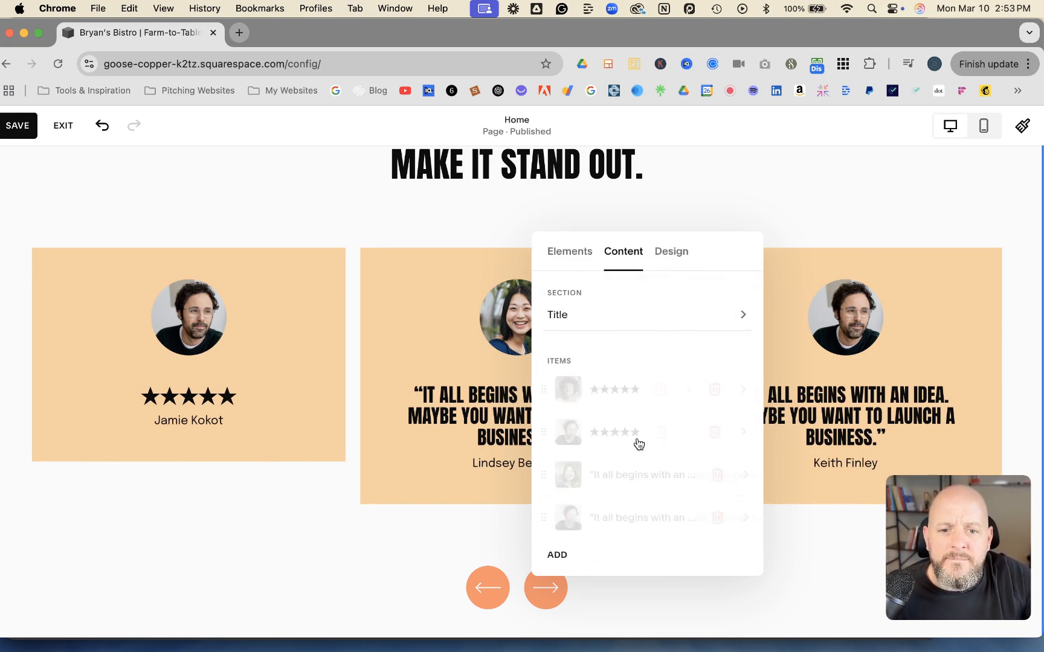
Replace the third testimonial item's title with the copied ★★★★★ and return to the item list.
left_click(740, 480)
left_click(583, 477)
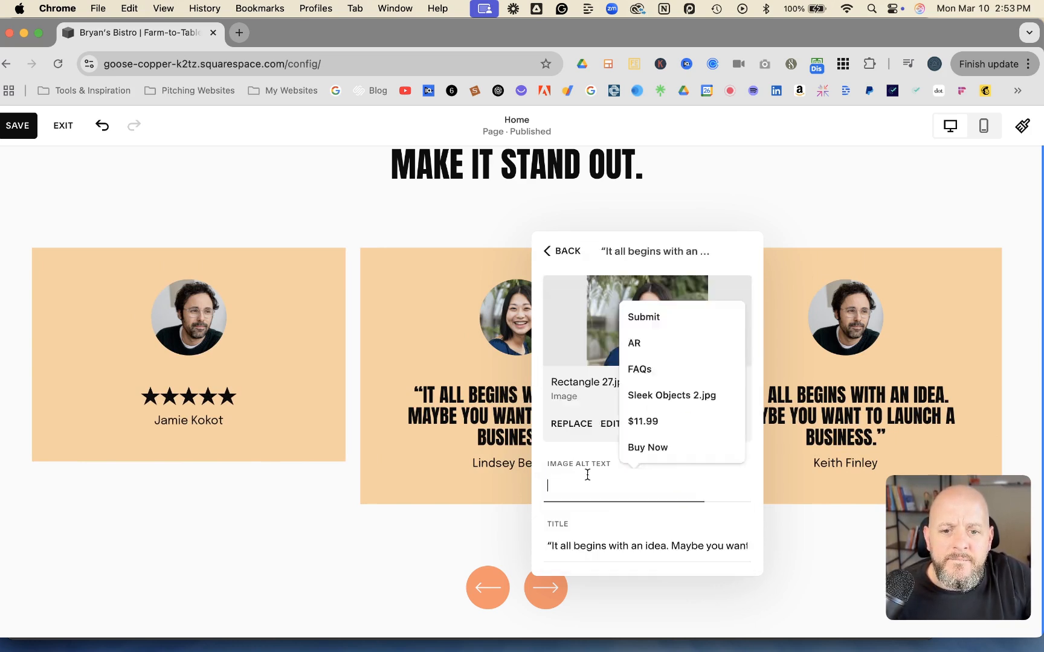
left_click(573, 550)
key("super+a")
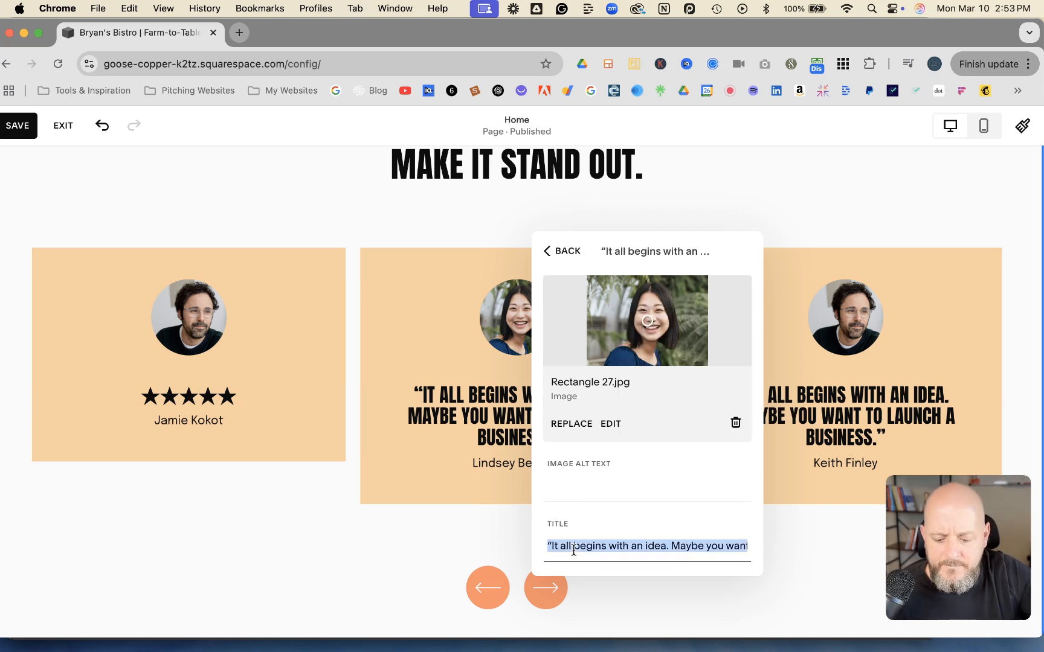
key("super+v")
scroll(573, 549, "down", 3)
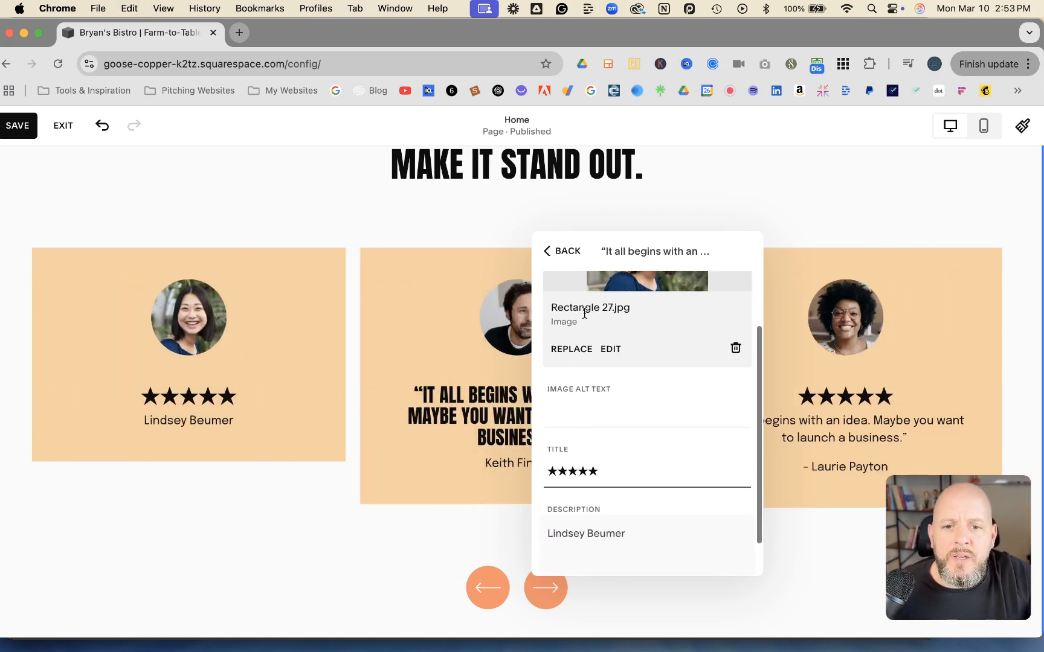
left_click(556, 252)
Replace the fourth testimonial item's title with the copied ★★★★★ and return to the item list.
left_click(736, 517)
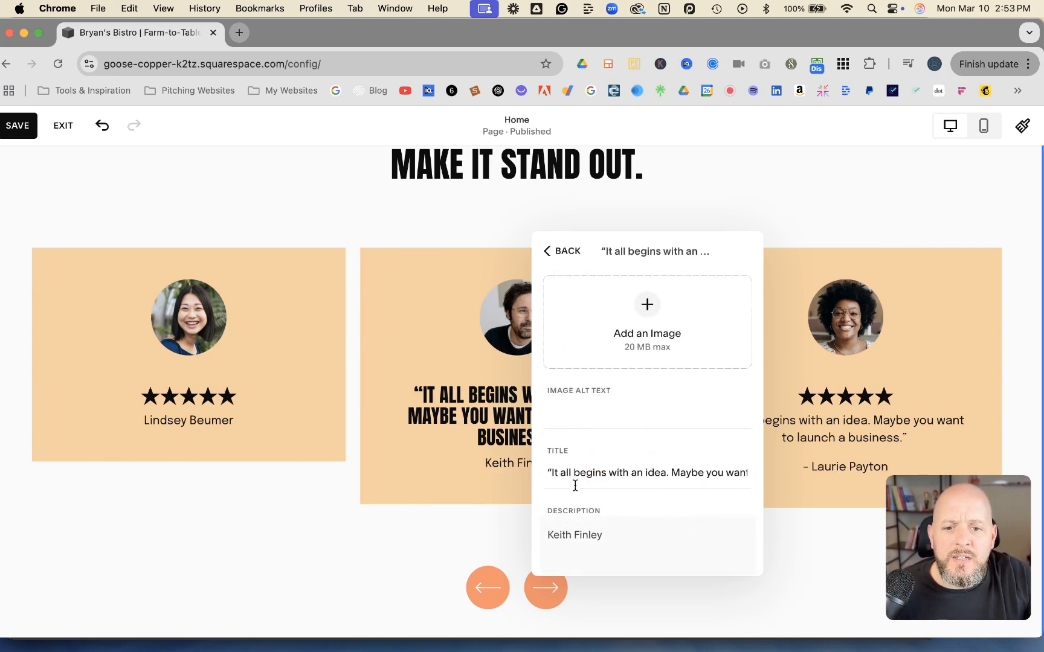
left_click(575, 473)
triple_click(575, 544)
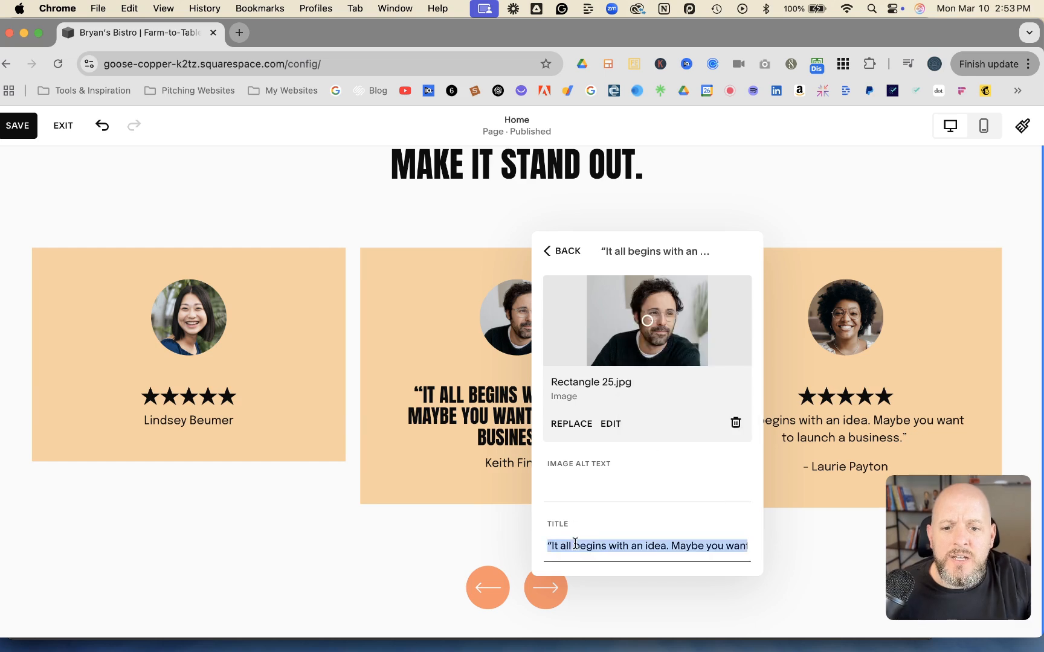
key("super+v")
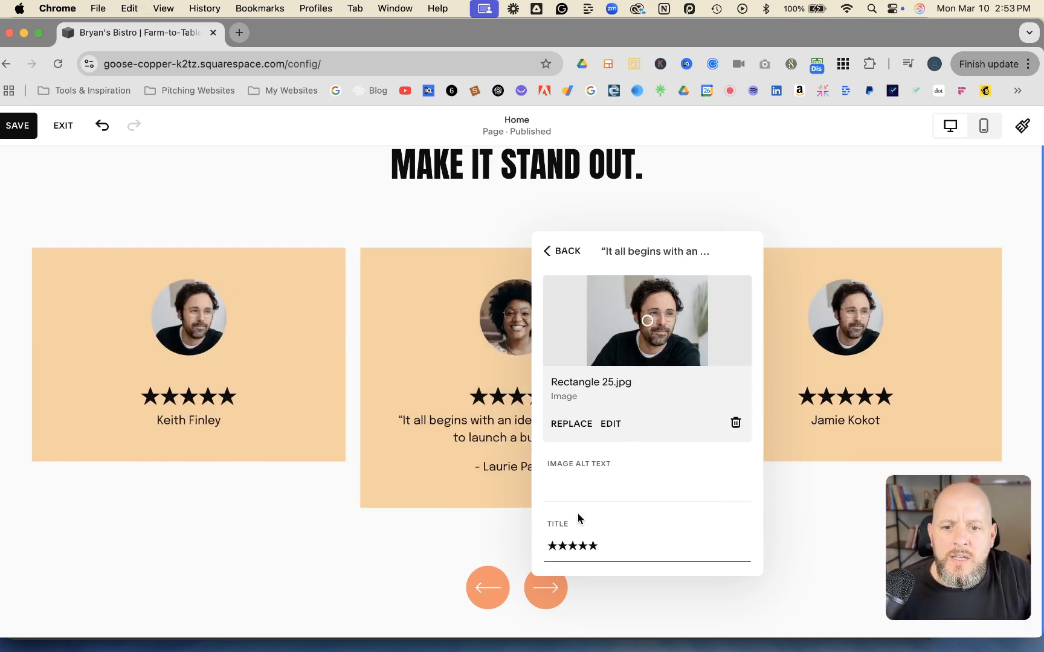
left_click(562, 255)
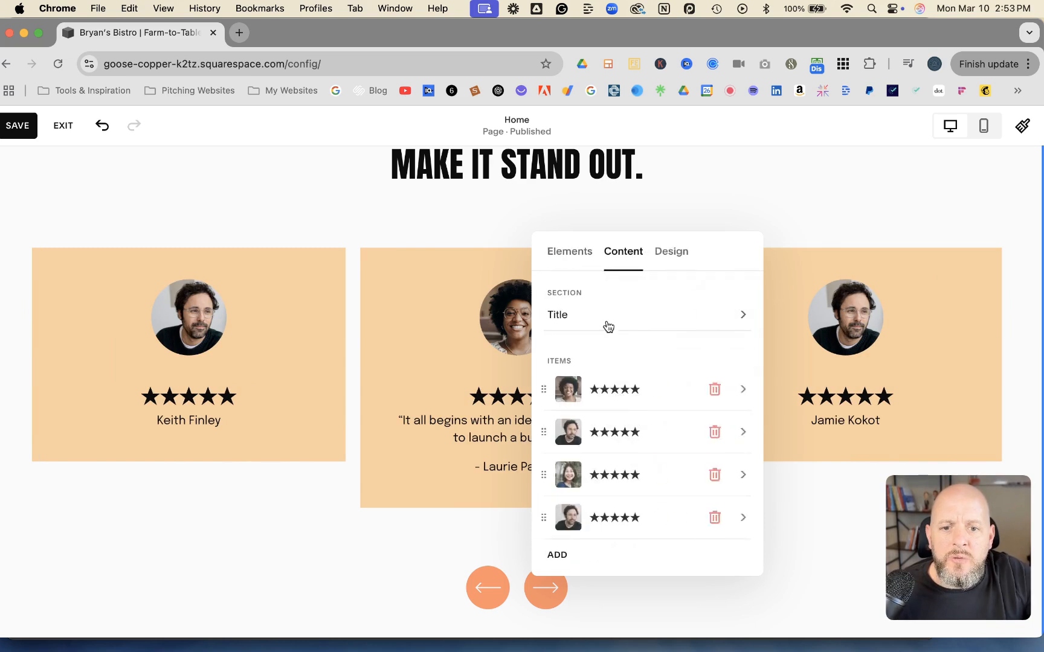
Copy only the quote, without the reviewer's name, from the first testimonial item's description and return to the item list.
left_click(740, 396)
scroll(629, 496, "down", 3)
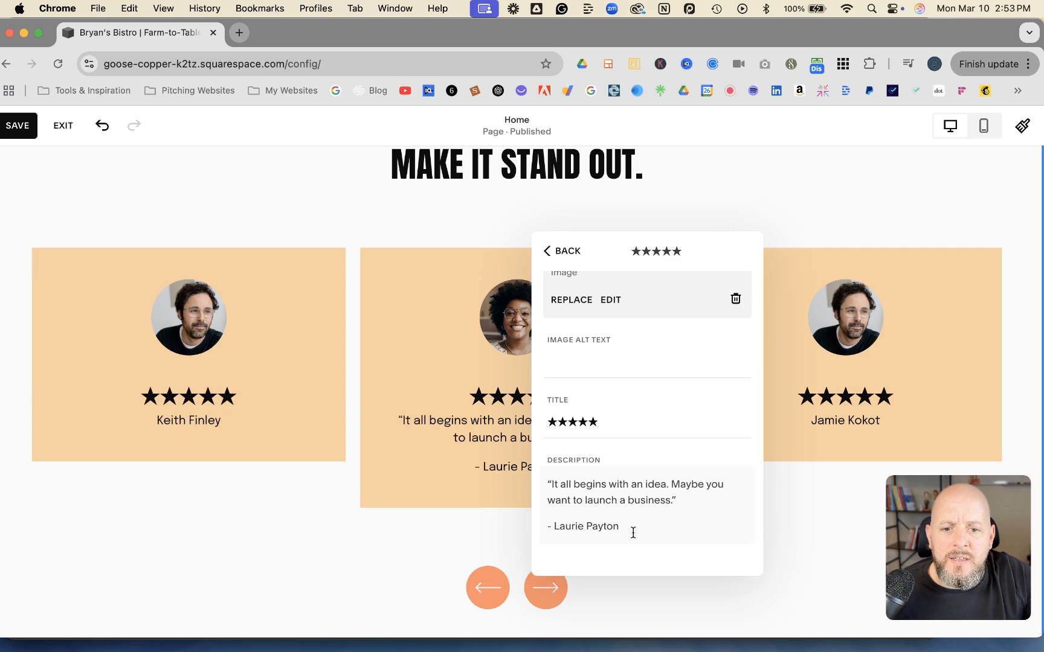
left_click_drag(683, 501, 541, 482)
key("super+c")
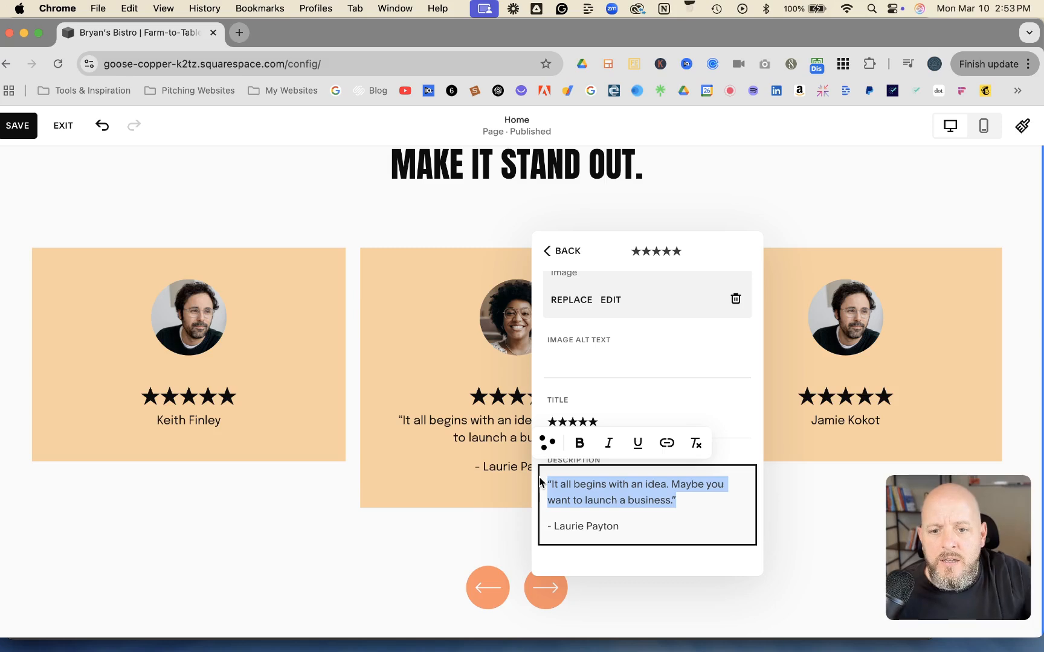
left_click(558, 251)
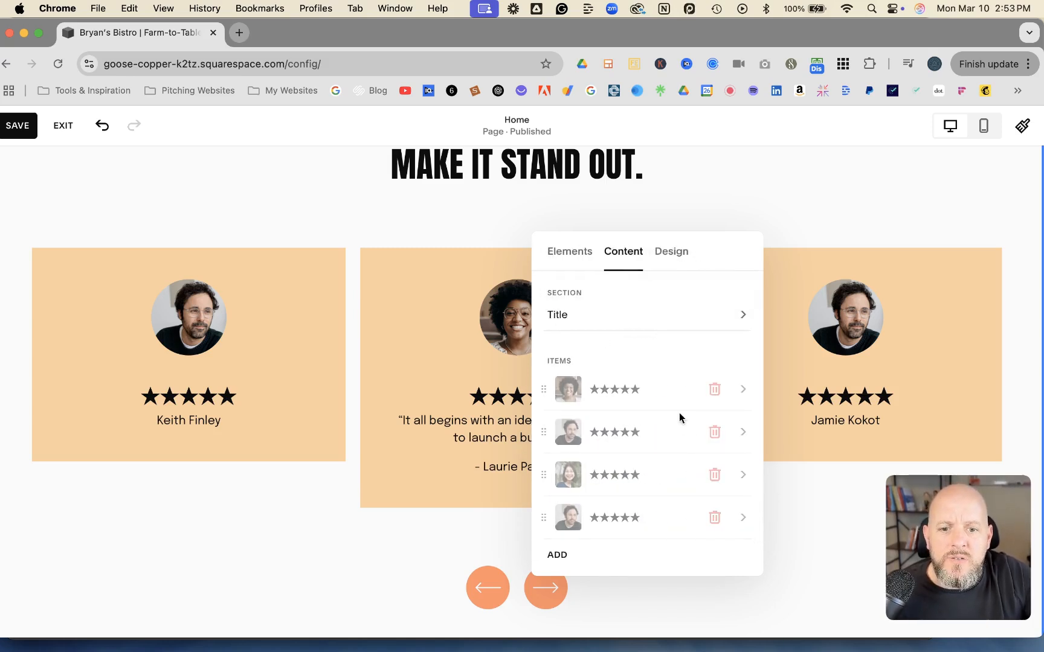
In the second testimonial item's description, paste the quote as a paragraph above the reviewer's name, prefix the name with "- ", and return to the list.
left_click(737, 433)
scroll(686, 435, "down", 4)
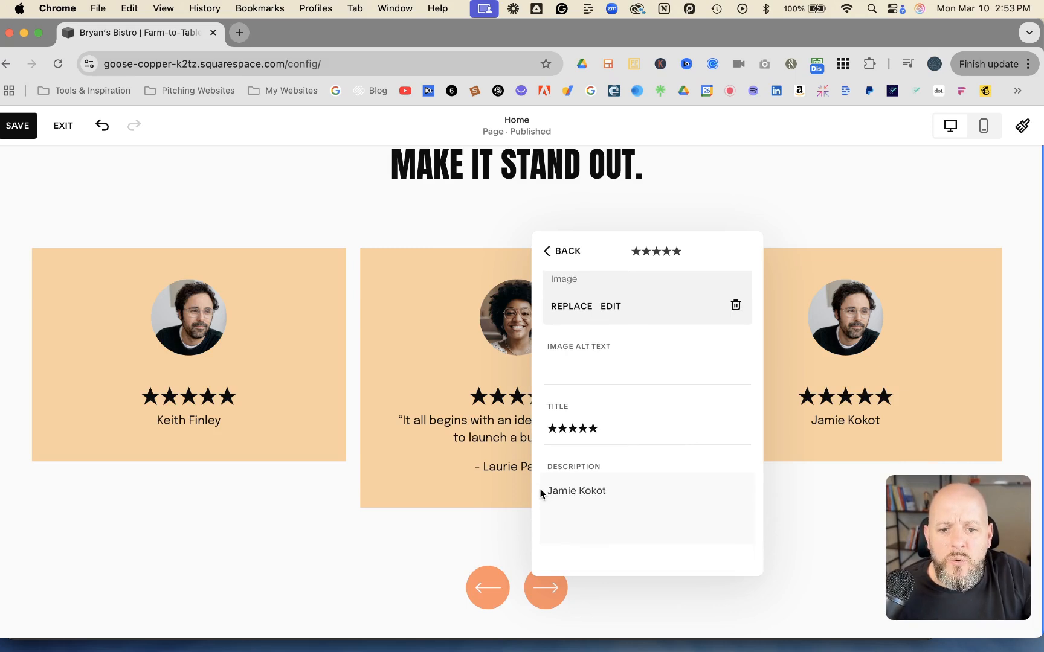
left_click(548, 519)
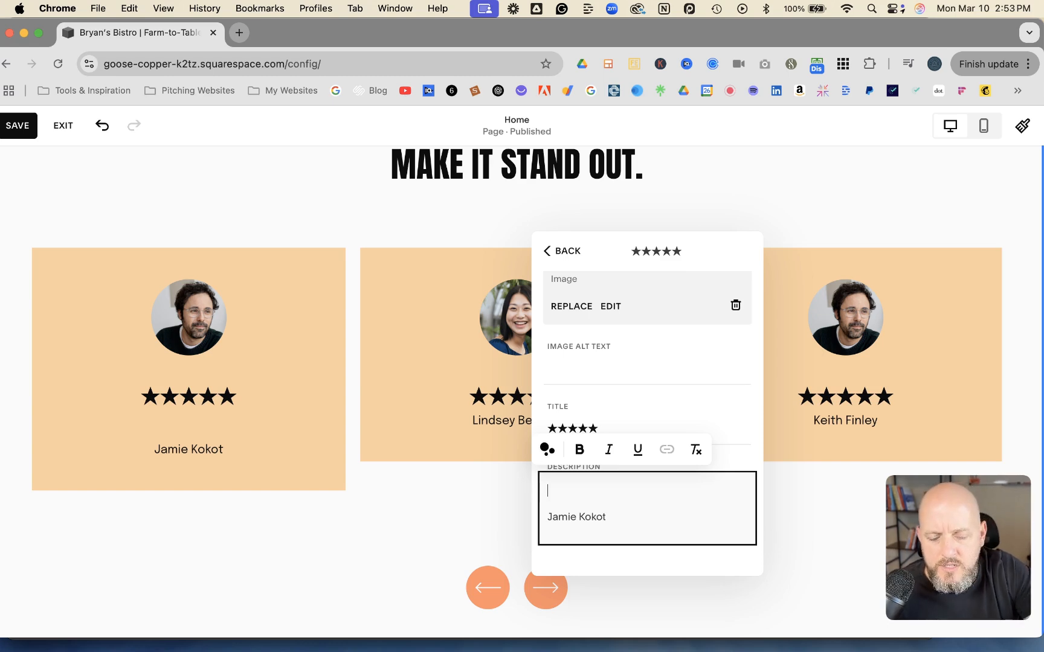
key("super+v")
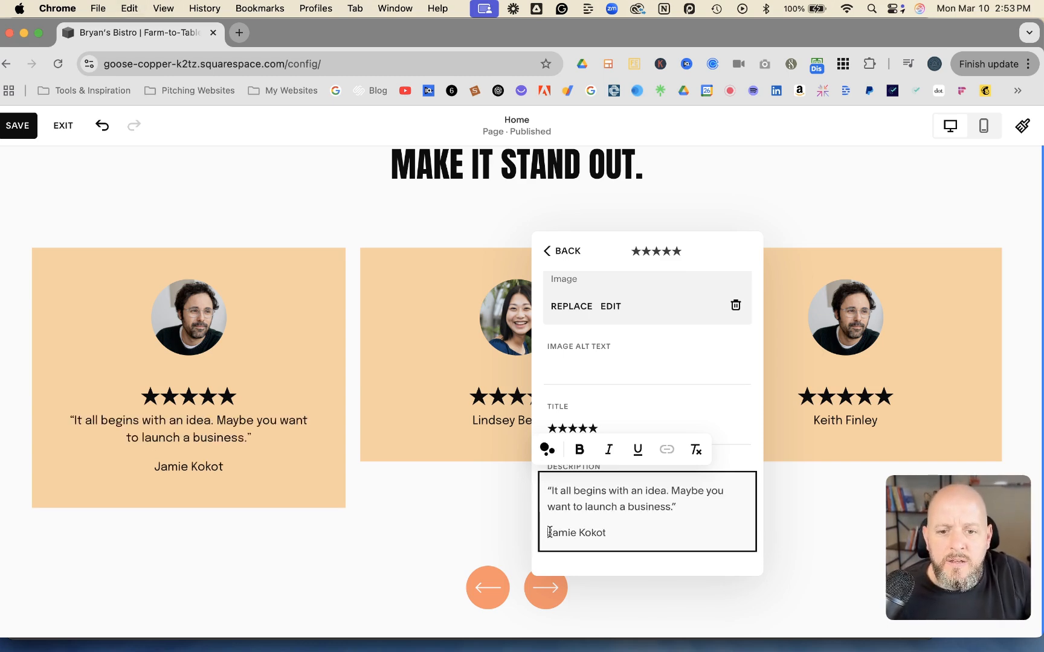
type("-")
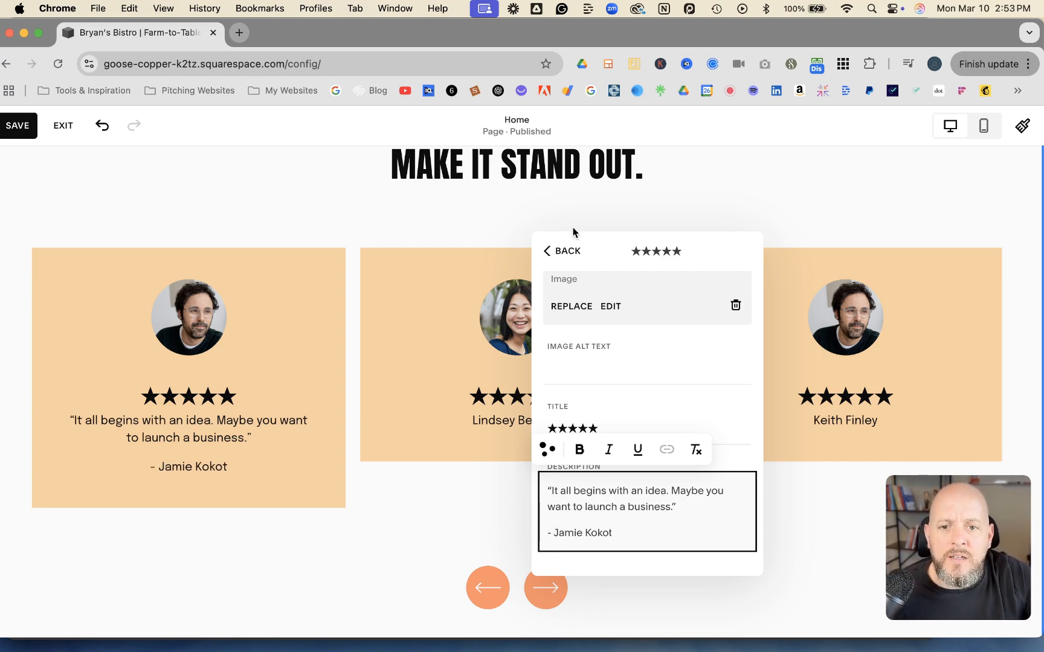
left_click(561, 252)
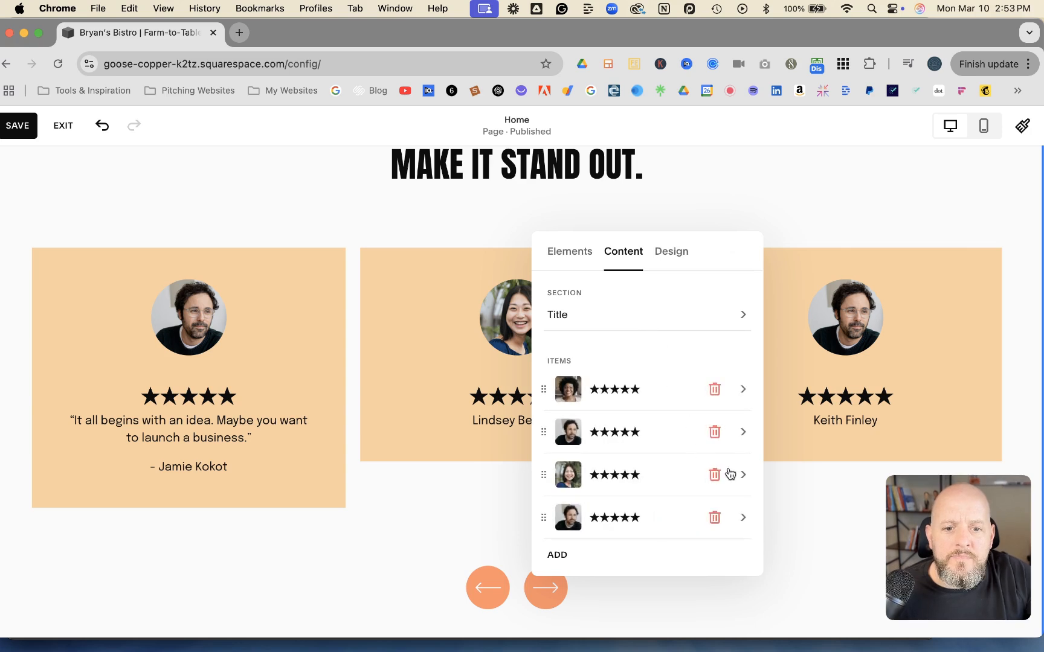
In the third testimonial item's description, paste the quote as a paragraph above the reviewer's name, prefix the name with "- ", and return to the list.
left_click(732, 474)
scroll(621, 517, "down", 3)
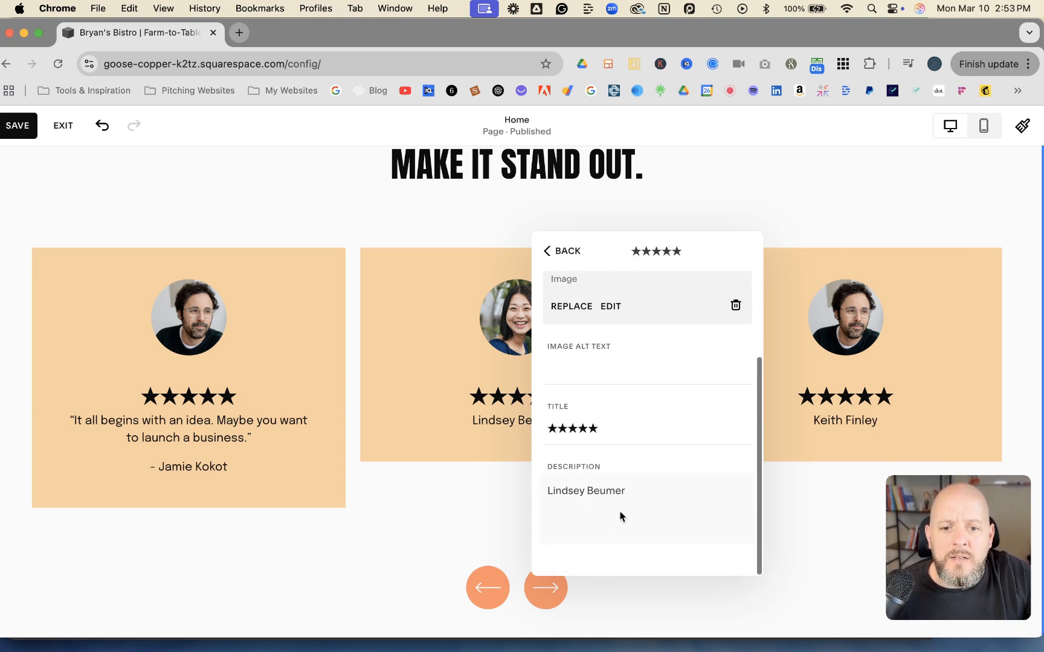
left_click(547, 491)
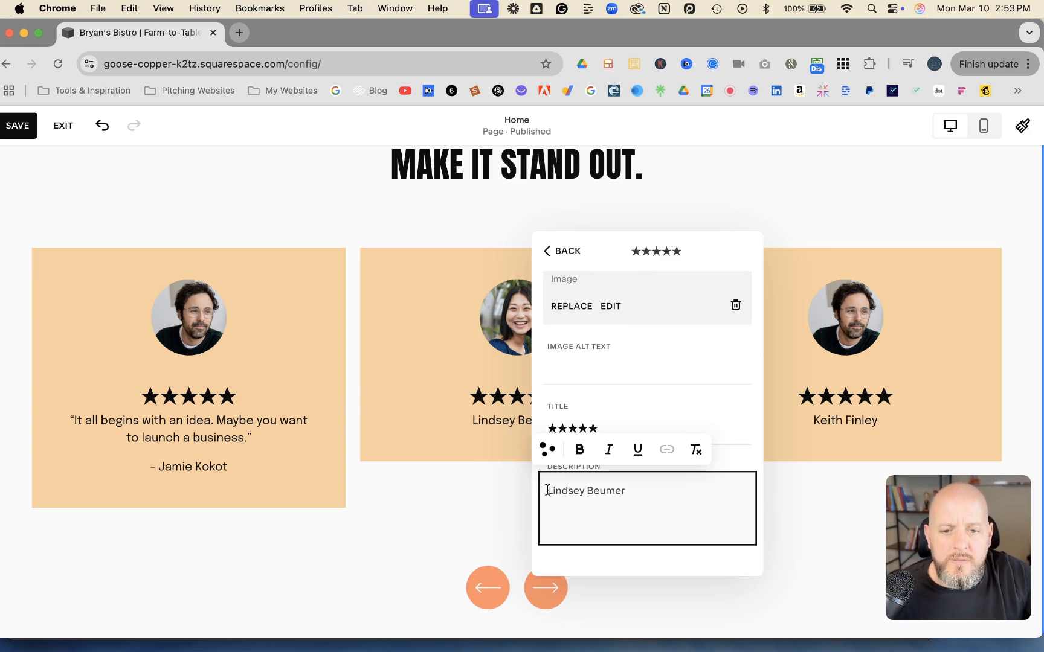
key("Return")
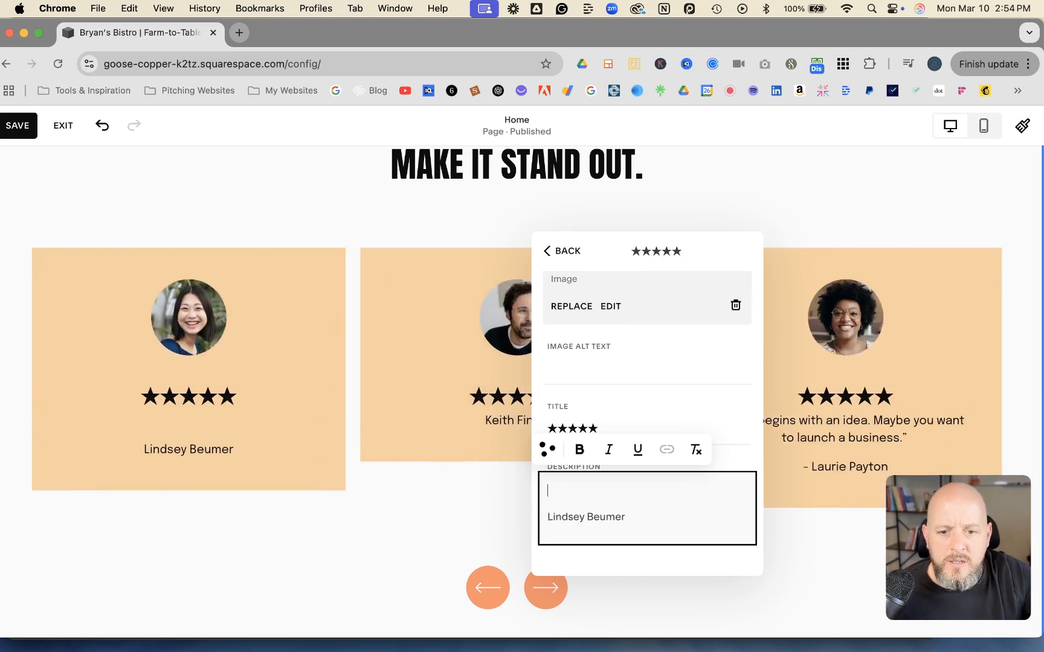
key("super+v")
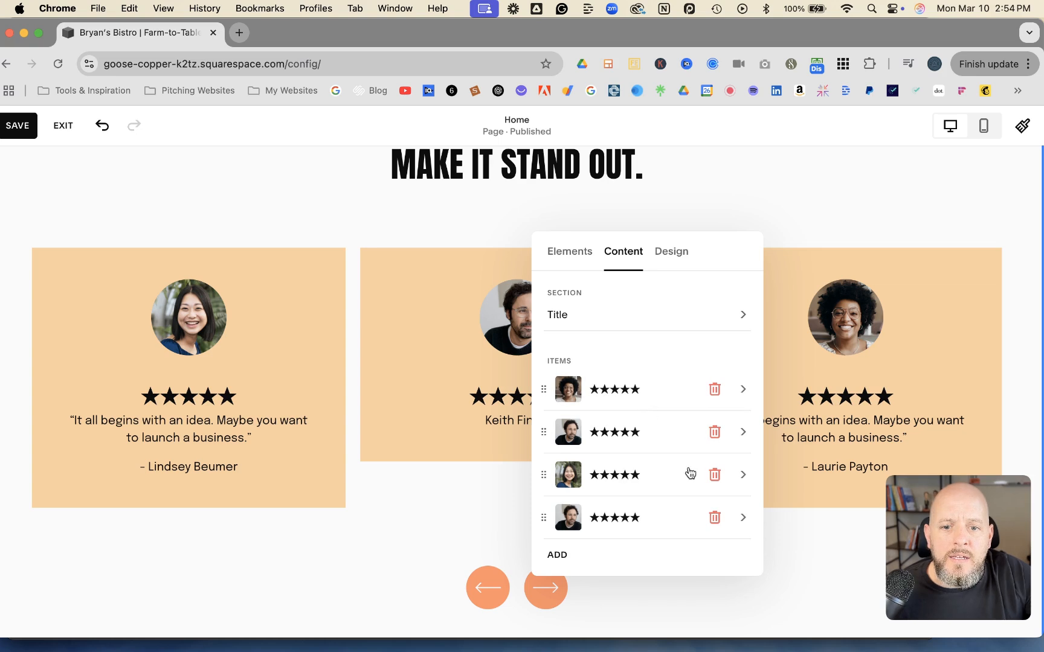
In the fourth testimonial item's description, add the copied quote above the reviewer's name, prefix the name with "- ", and return to the list.
left_click(733, 520)
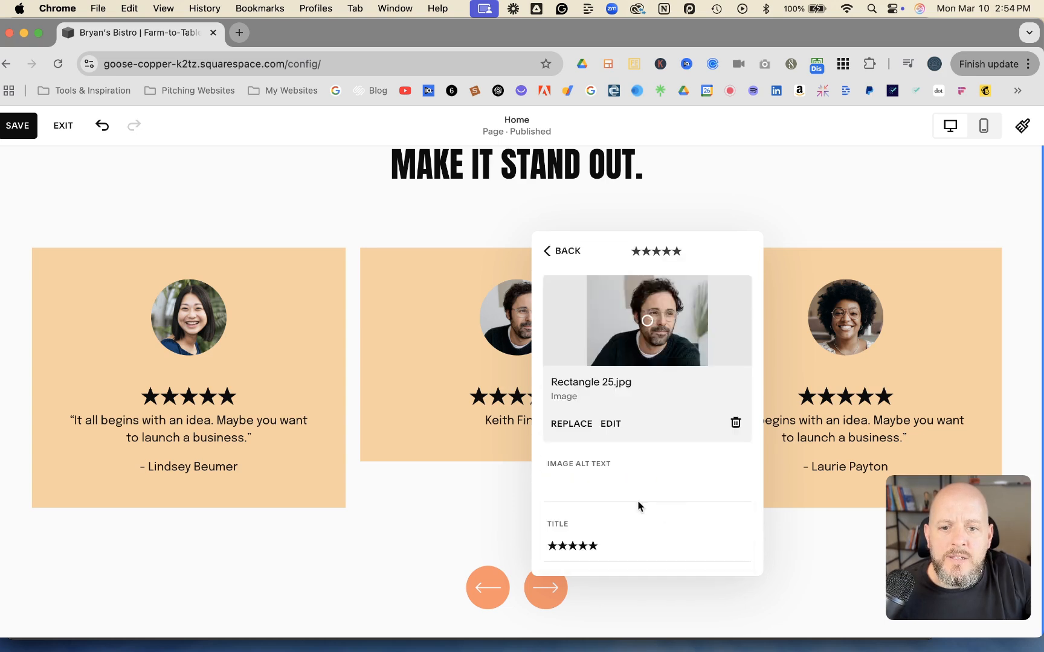
scroll(609, 537, "down", 3)
left_click(610, 544)
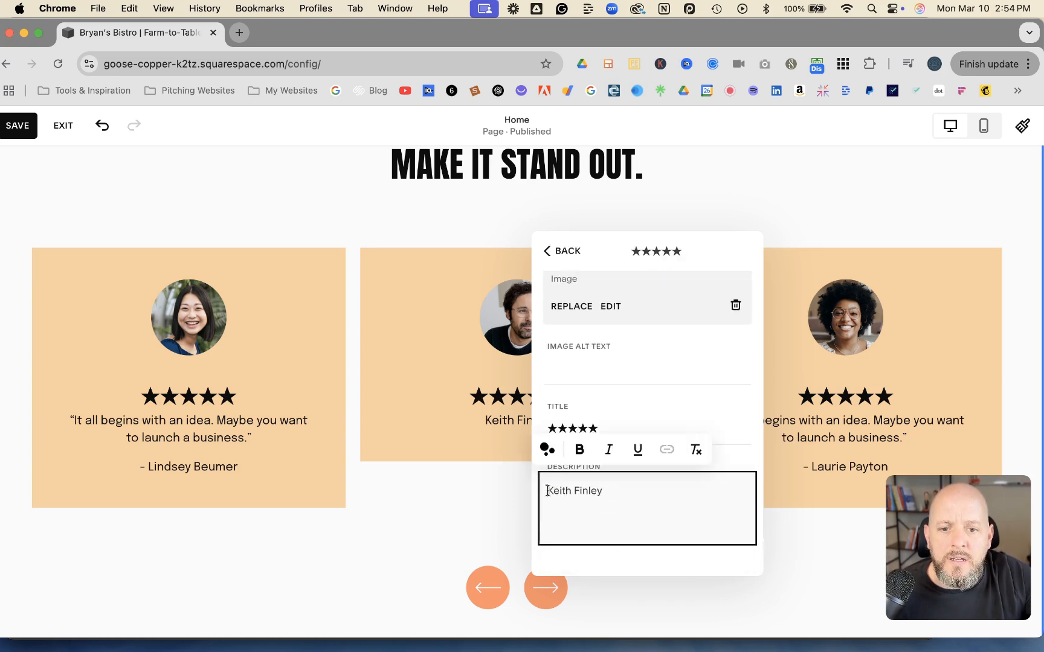
type("\"It all begins with an idea. Maybe you want to launch a business.\"  -")
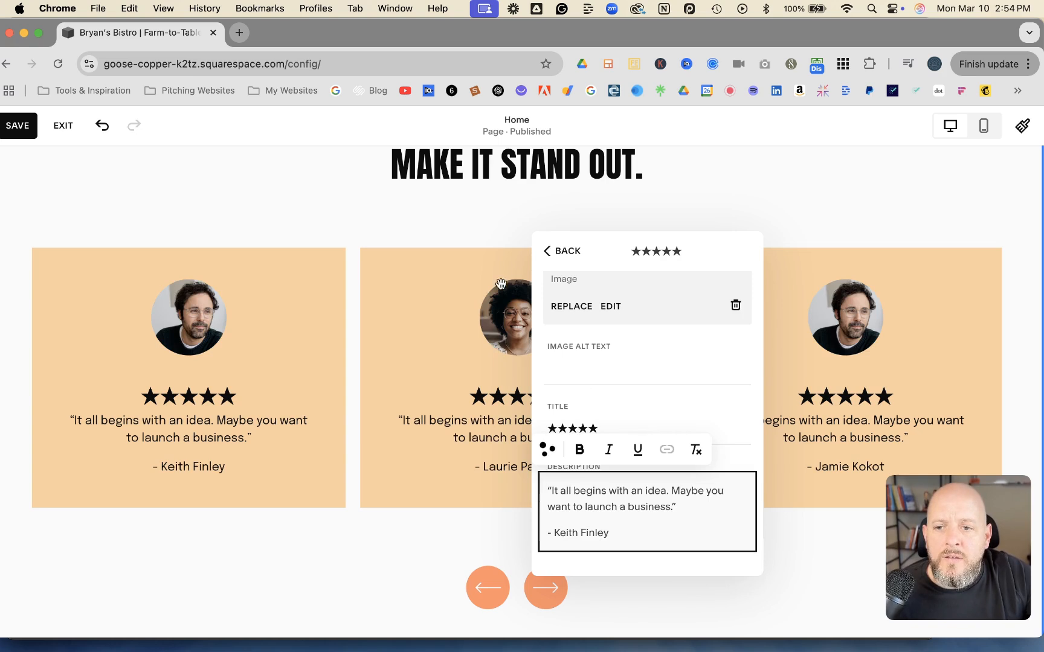
left_click(550, 250)
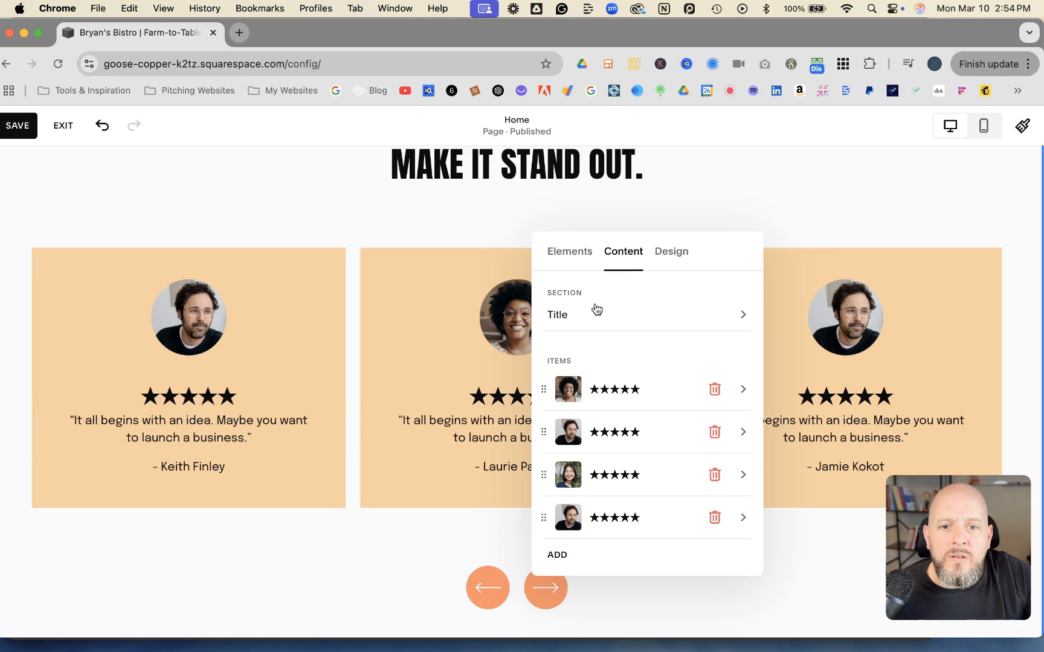
Close the testimonial content editor, save the Home page, and exit editing mode.
left_click(500, 232)
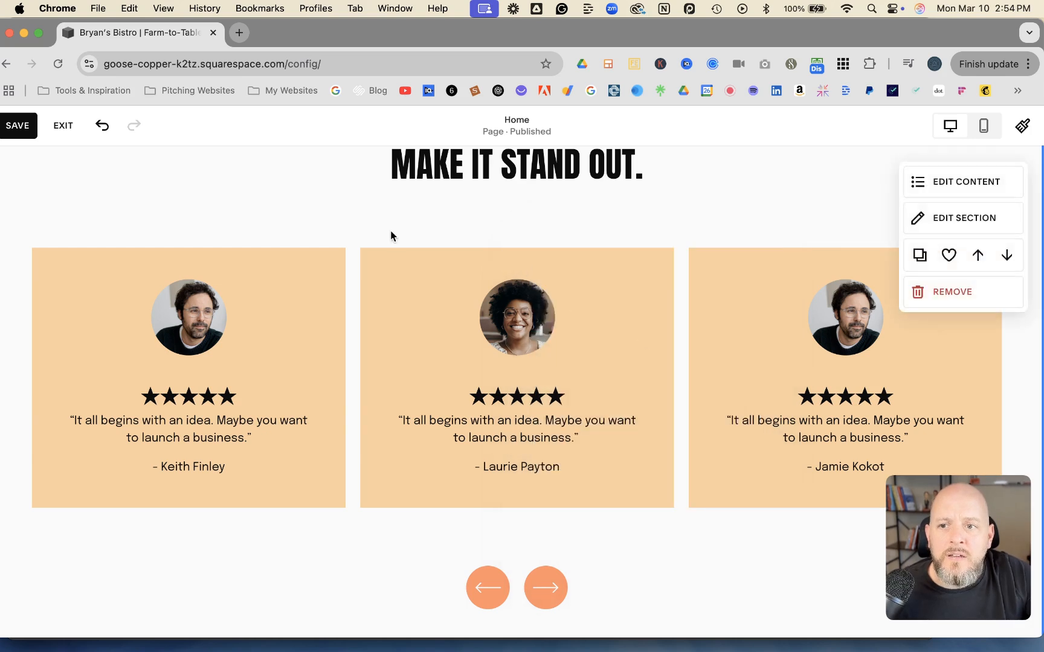
left_click(22, 128)
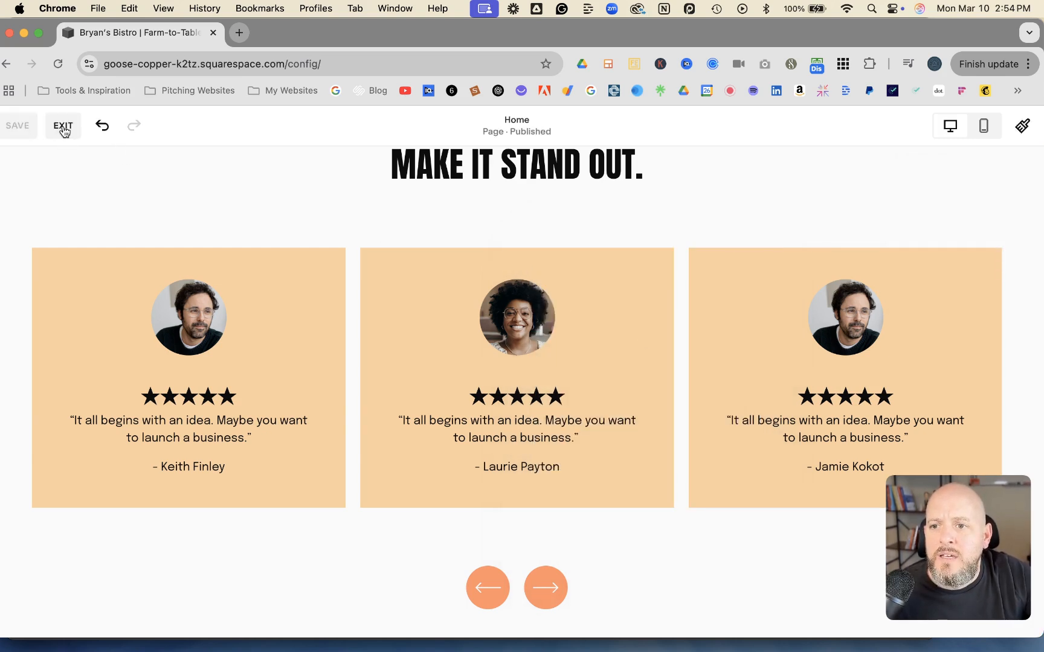
left_click(62, 128)
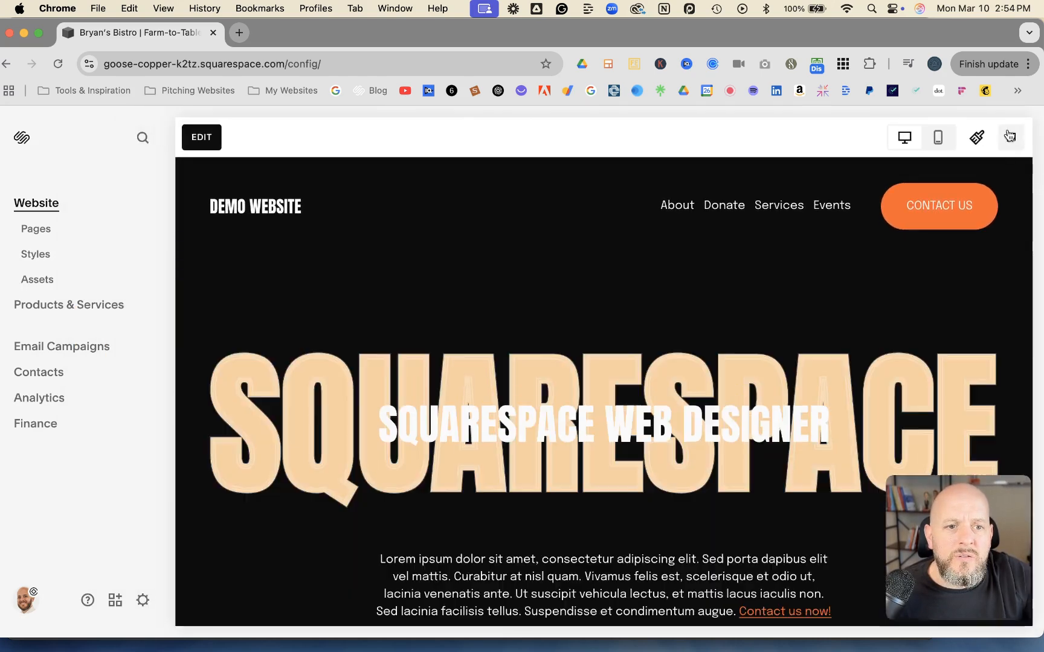
Preview the site at full size and cycle forward through the testimonial carousel's slides to check how they look.
left_click(1008, 136)
scroll(659, 297, "down", 10)
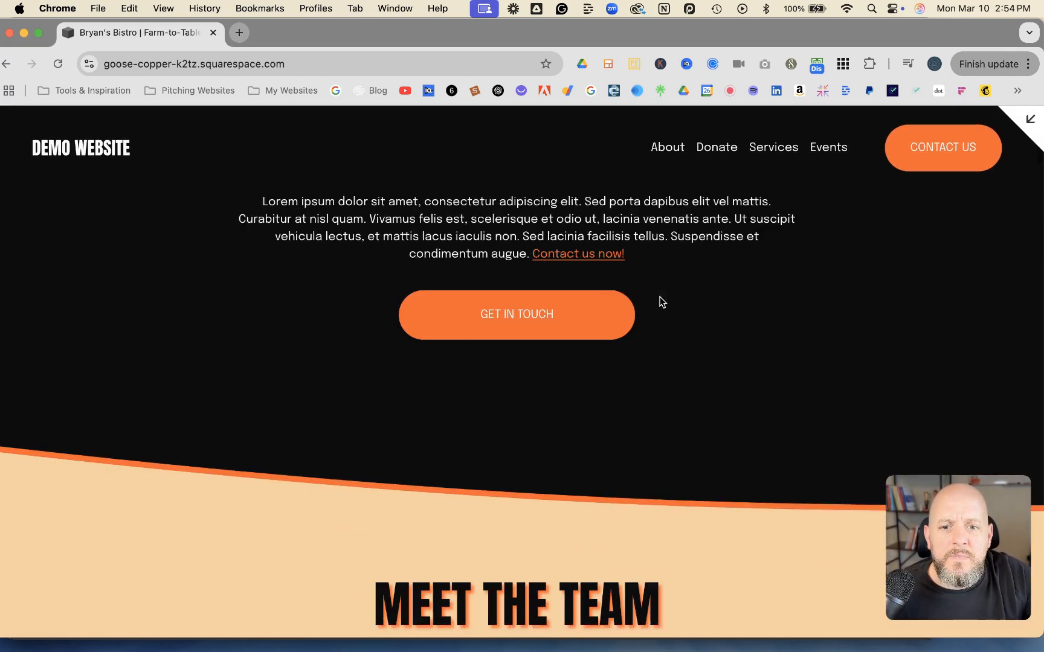
scroll(659, 296, "down", 7)
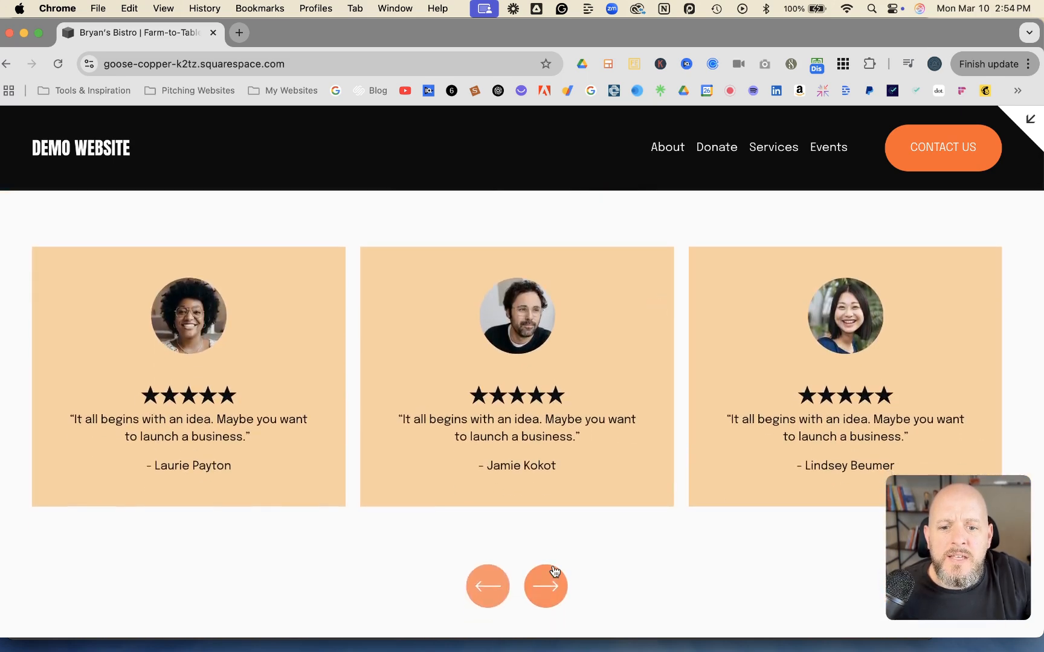
left_click(551, 584)
left_click(552, 585)
left_click(551, 584)
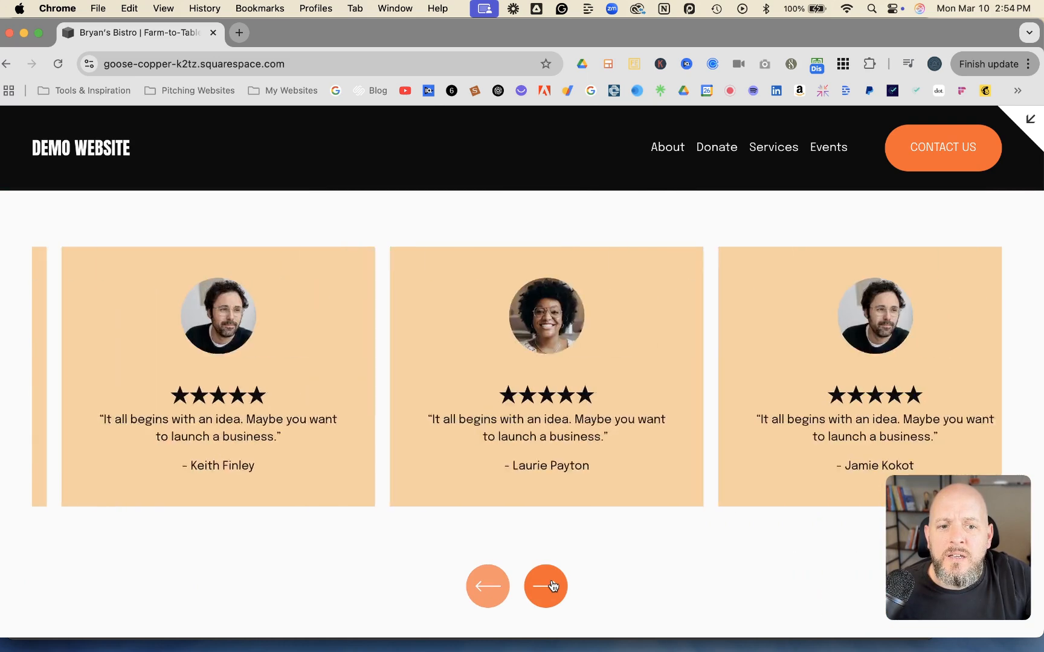
left_click(552, 585)
left_click(551, 584)
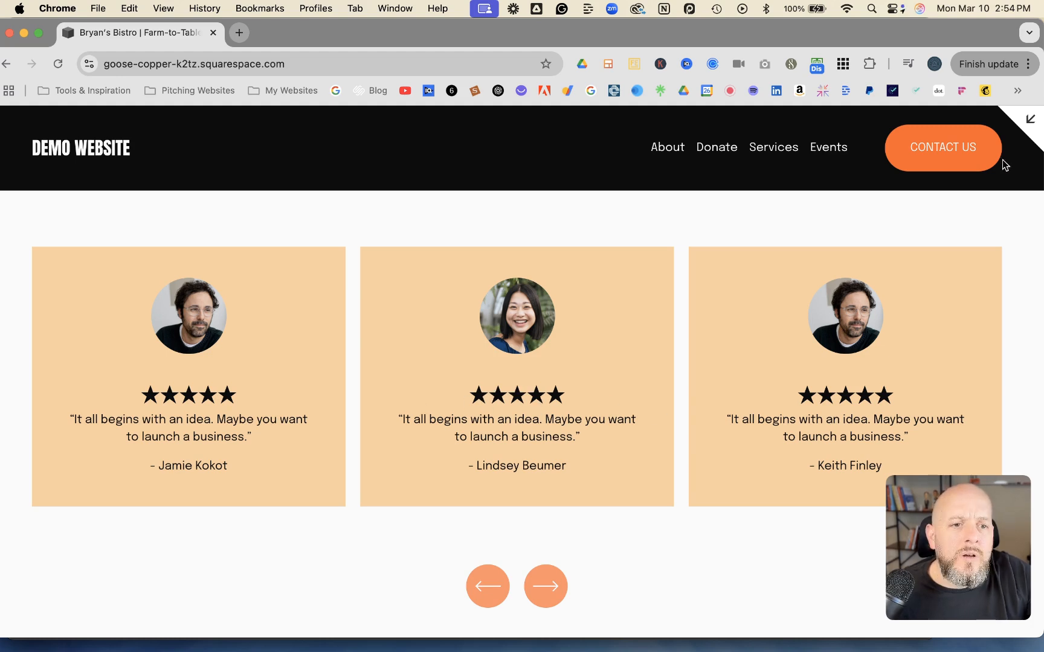
Leave the preview, reopen the Home page for editing, and bring up the testimonial carousel's design settings.
left_click(1030, 128)
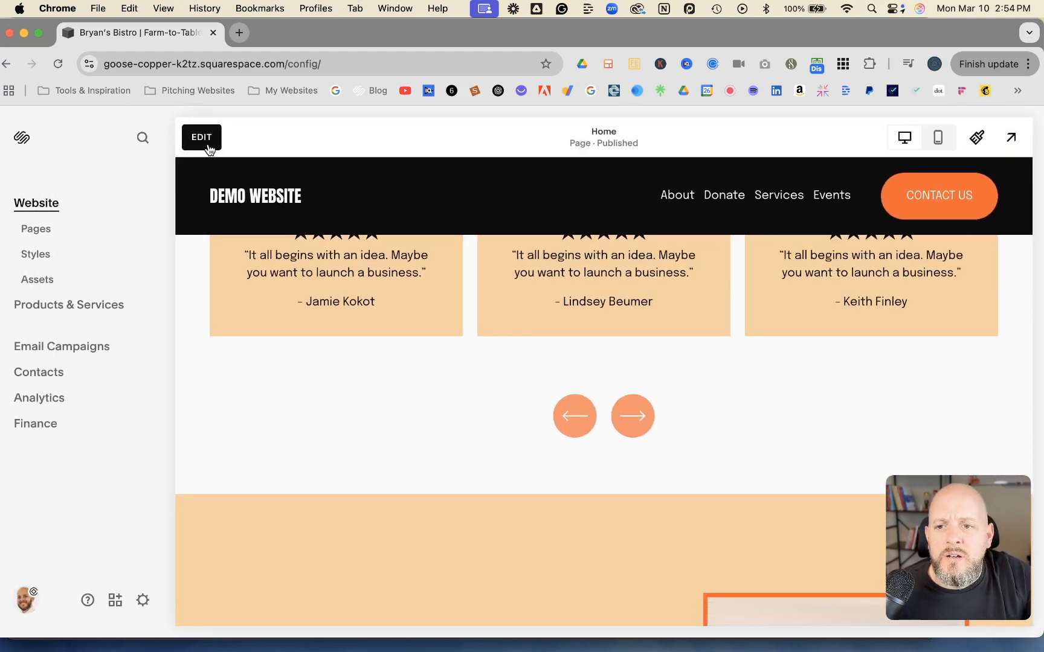
left_click(202, 138)
scroll(323, 375, "down", 1)
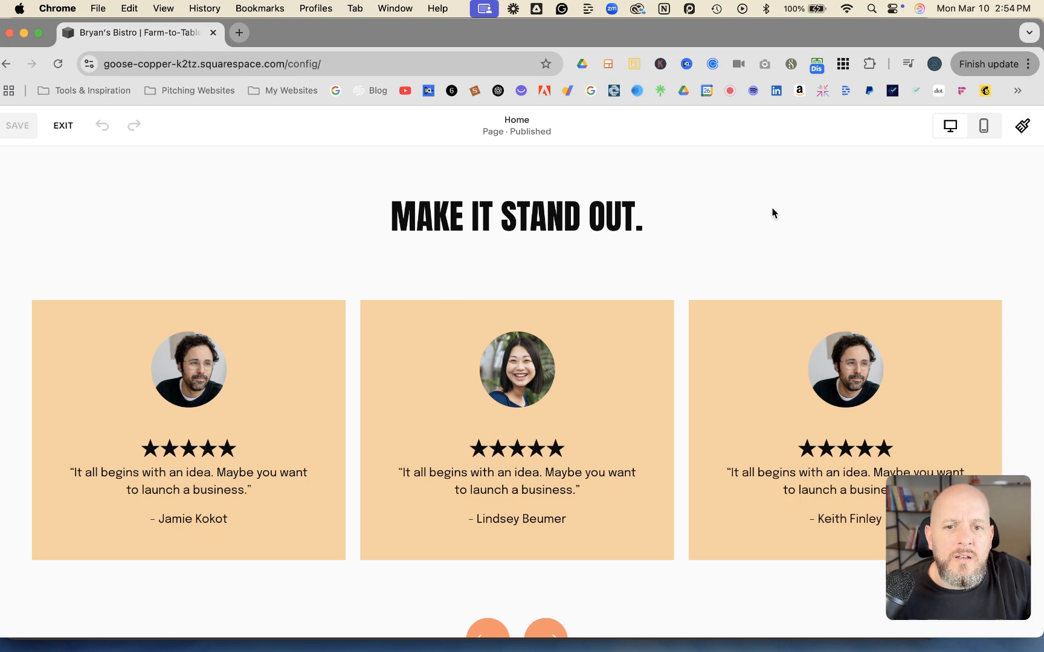
scroll(617, 240, "up", 3)
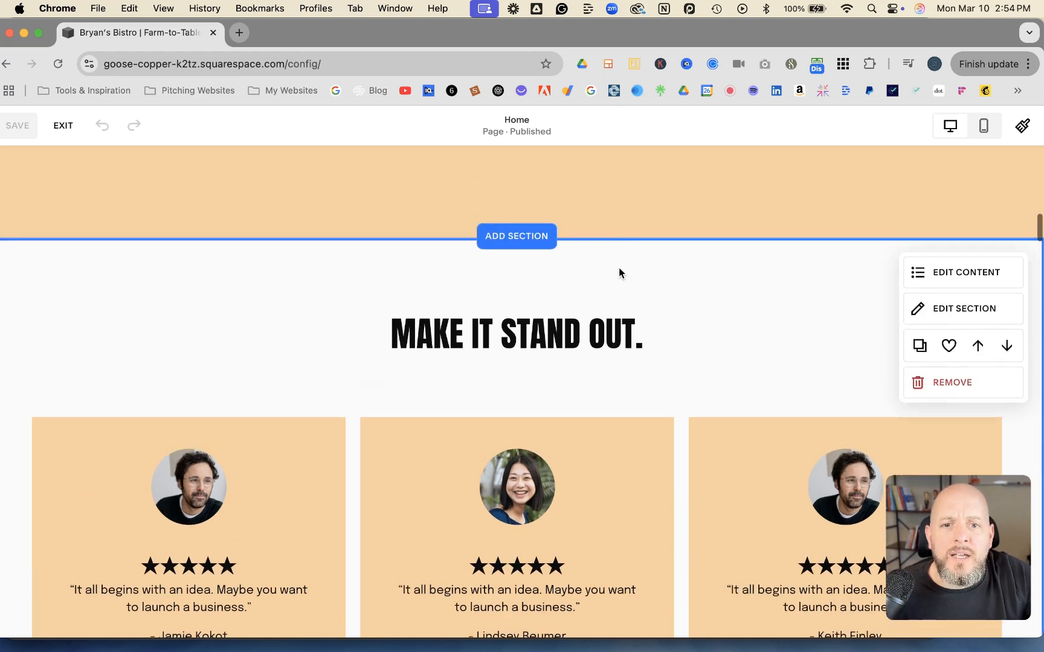
left_click(967, 279)
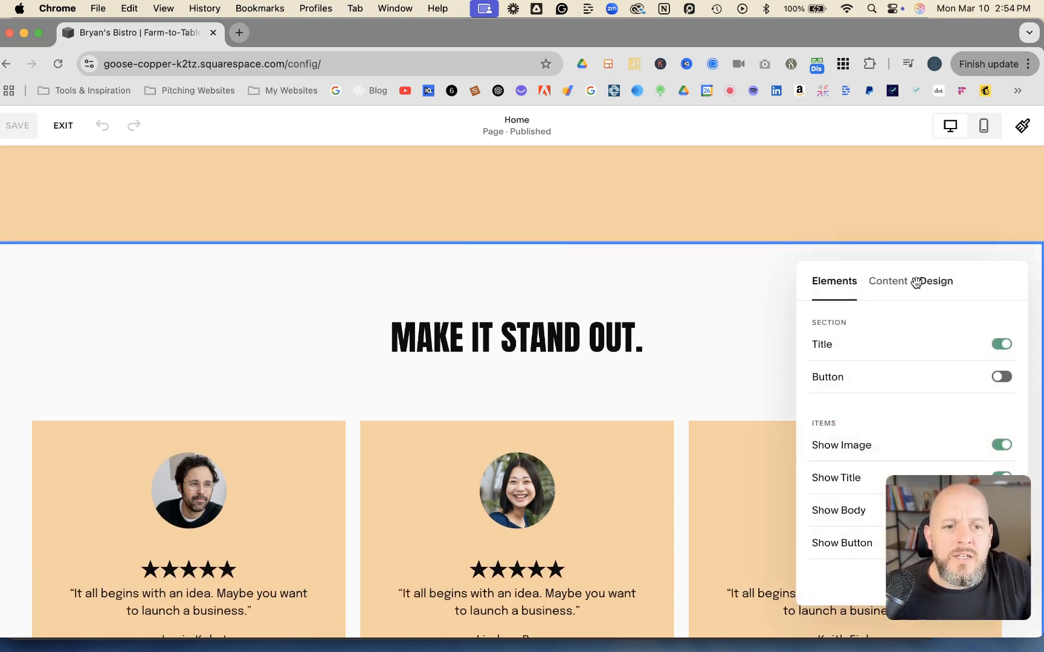
left_click_drag(896, 276, 373, 231)
left_click(387, 231)
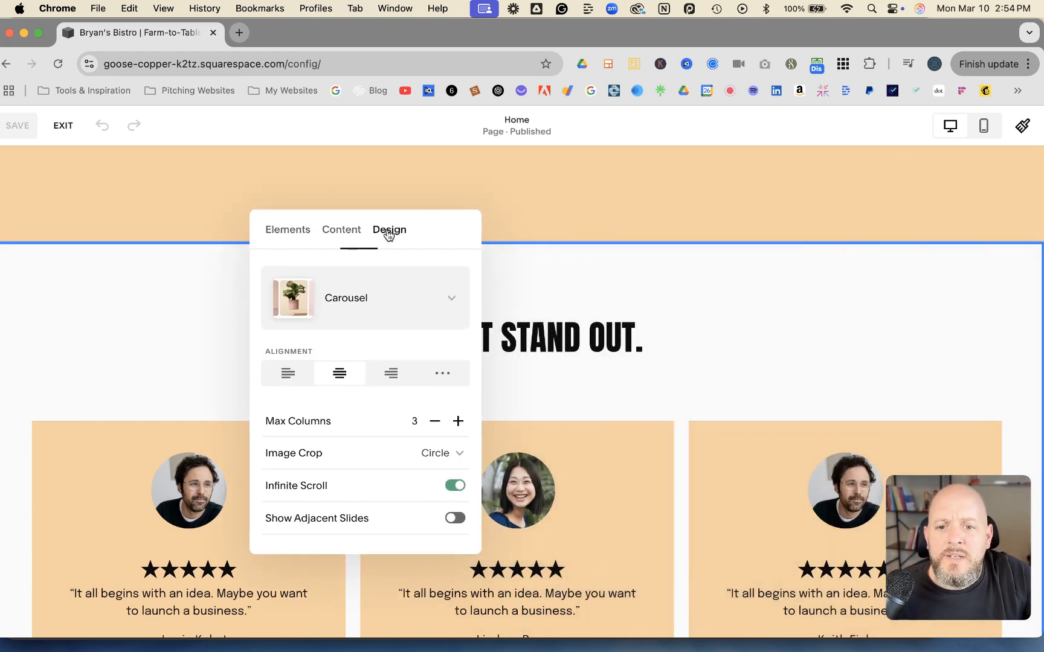
Set the testimonial carousel's navigation arrow placement to Center and enable Show Adjacent Slides.
scroll(350, 400, "down", 3)
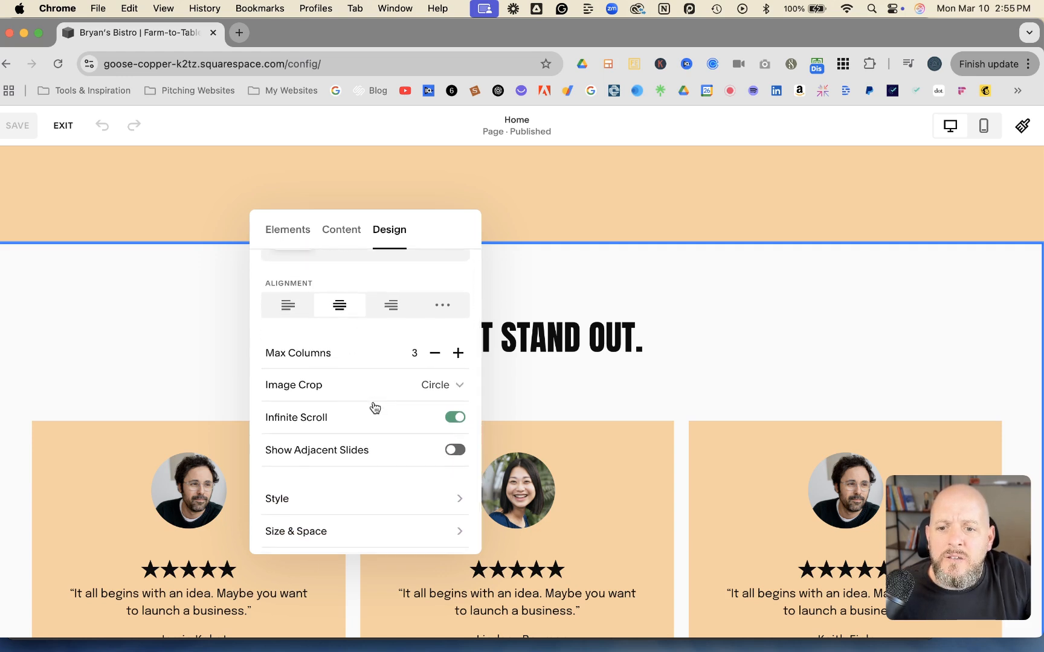
scroll(361, 450, "down", 1)
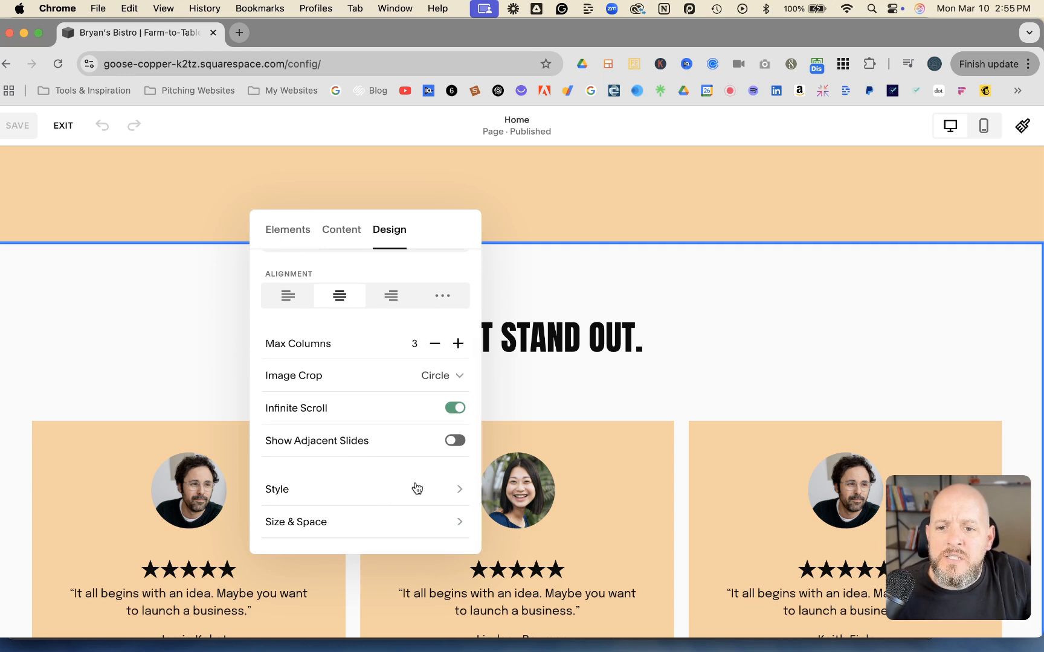
left_click(451, 492)
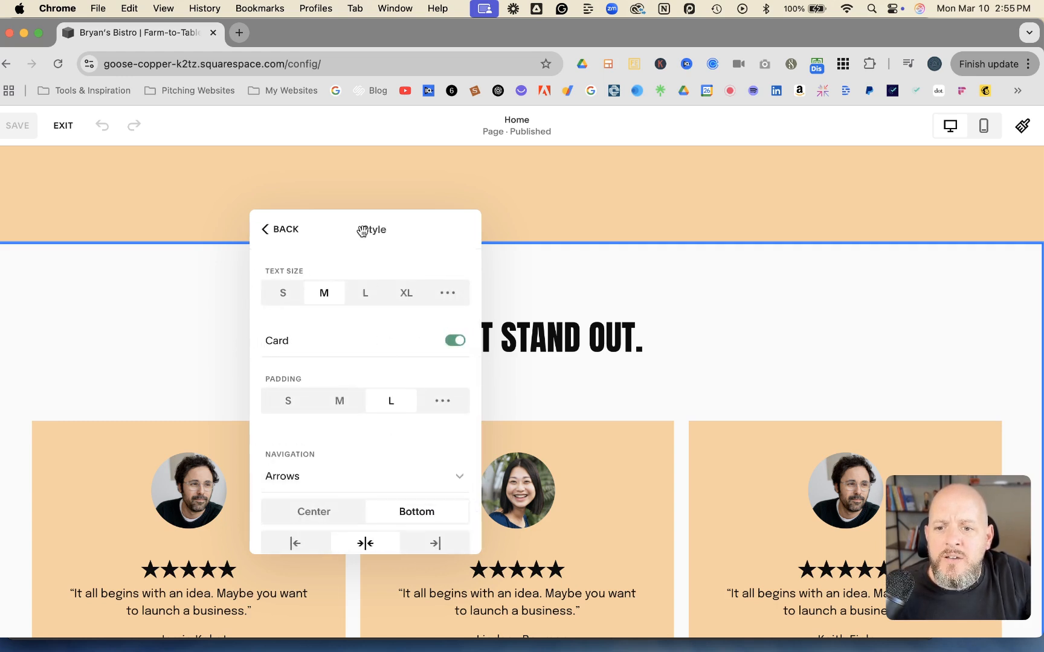
left_click_drag(362, 218, 389, 130)
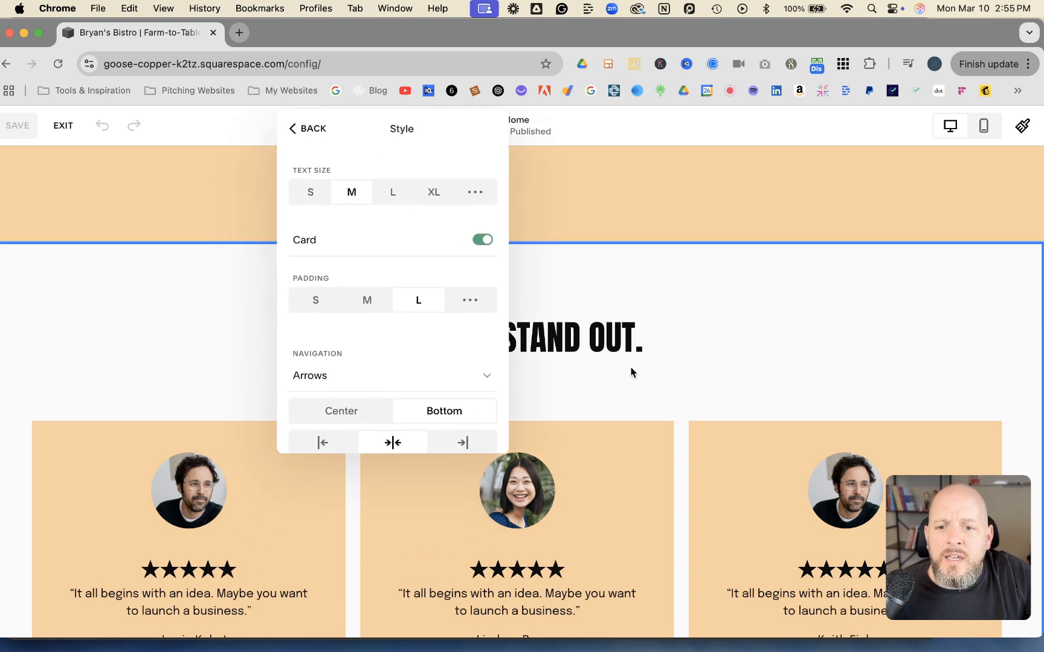
scroll(631, 367, "down", 4)
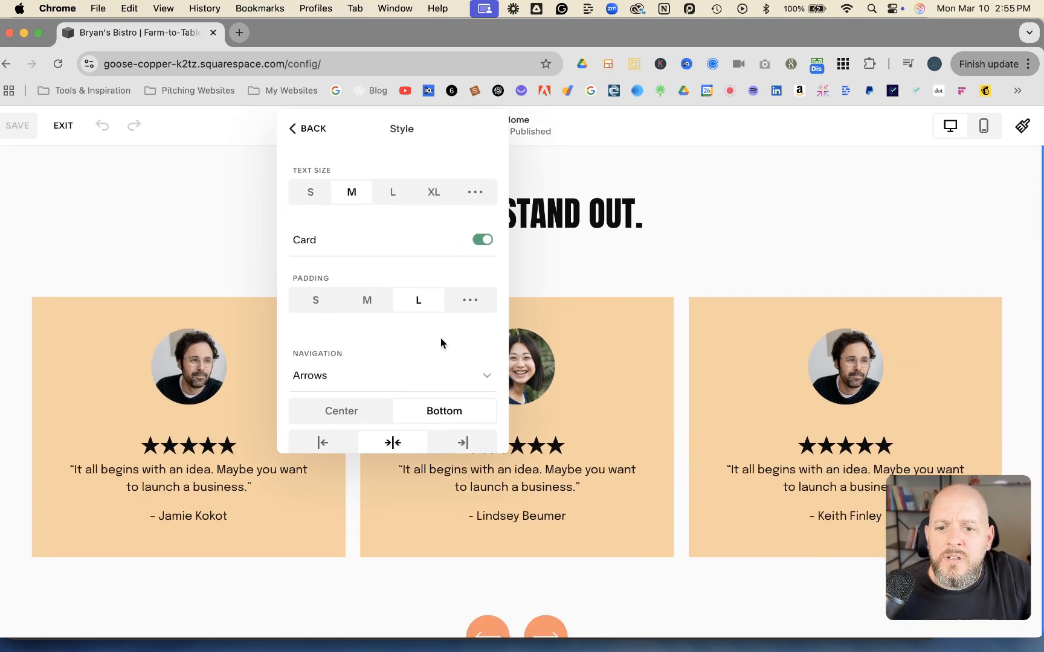
left_click(372, 414)
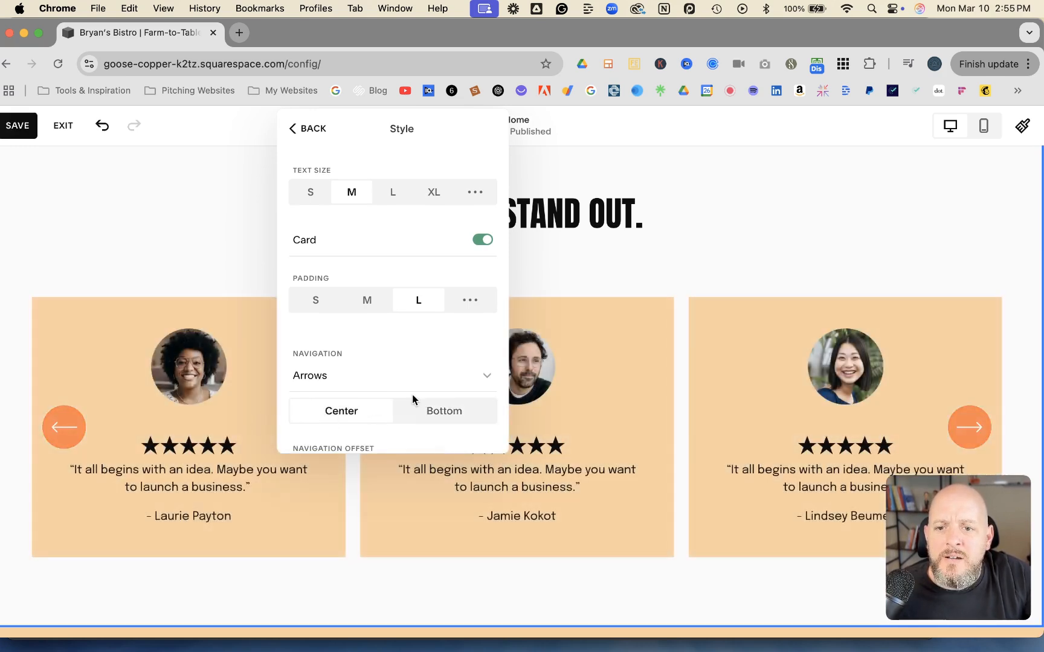
scroll(415, 394, "down", 2)
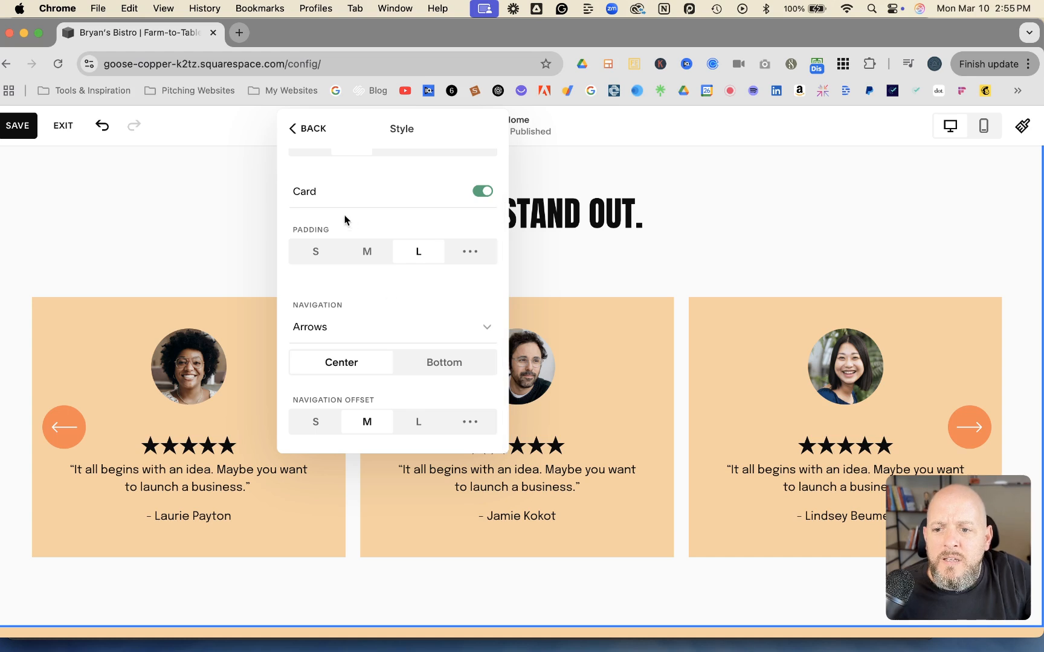
left_click(315, 128)
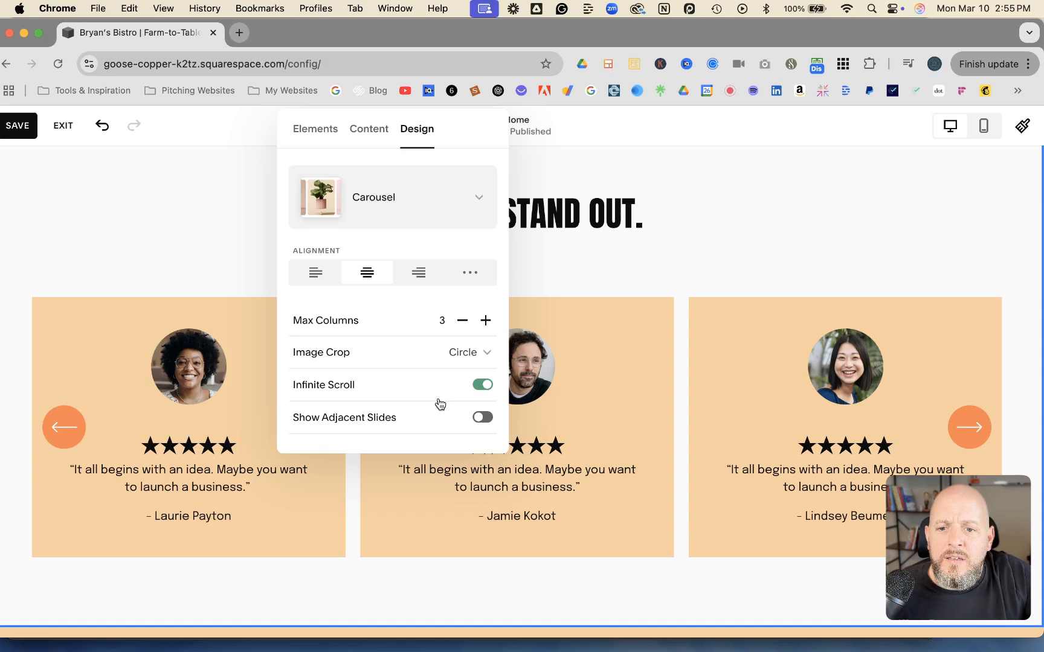
left_click(483, 418)
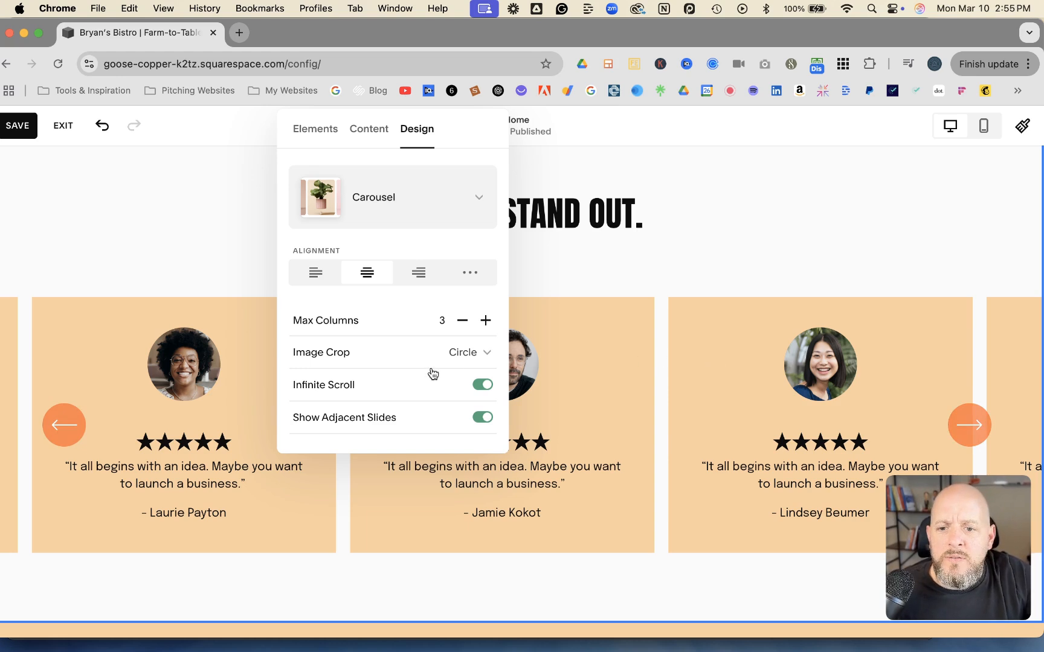
In the carousel's Size & Space settings, set the media width to 35% and look through the remaining spacing options.
scroll(403, 408, "down", 3)
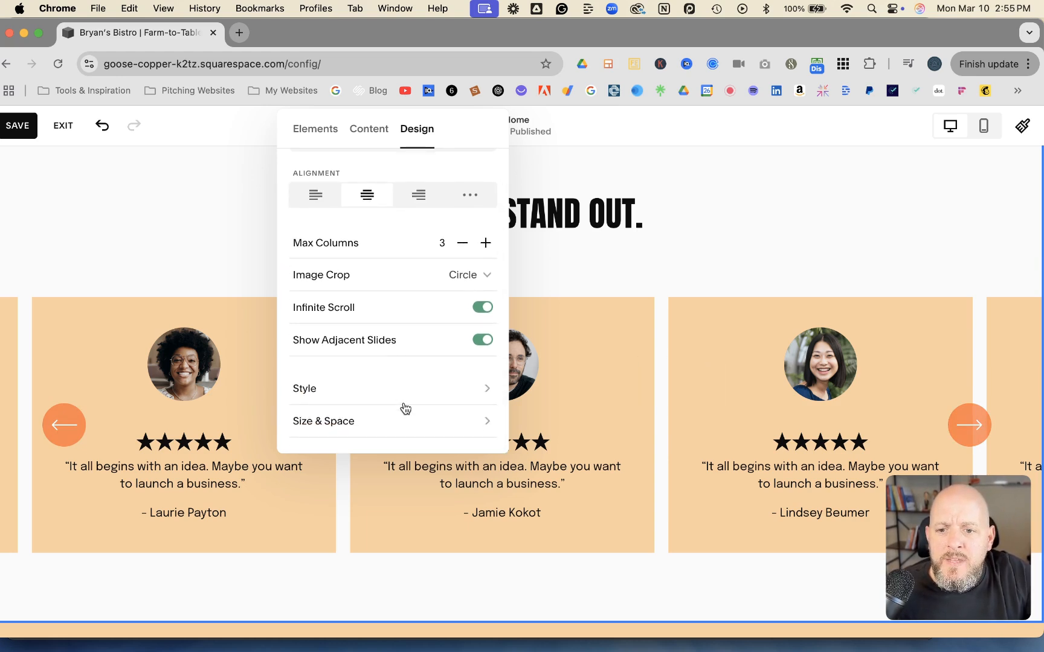
left_click(403, 410)
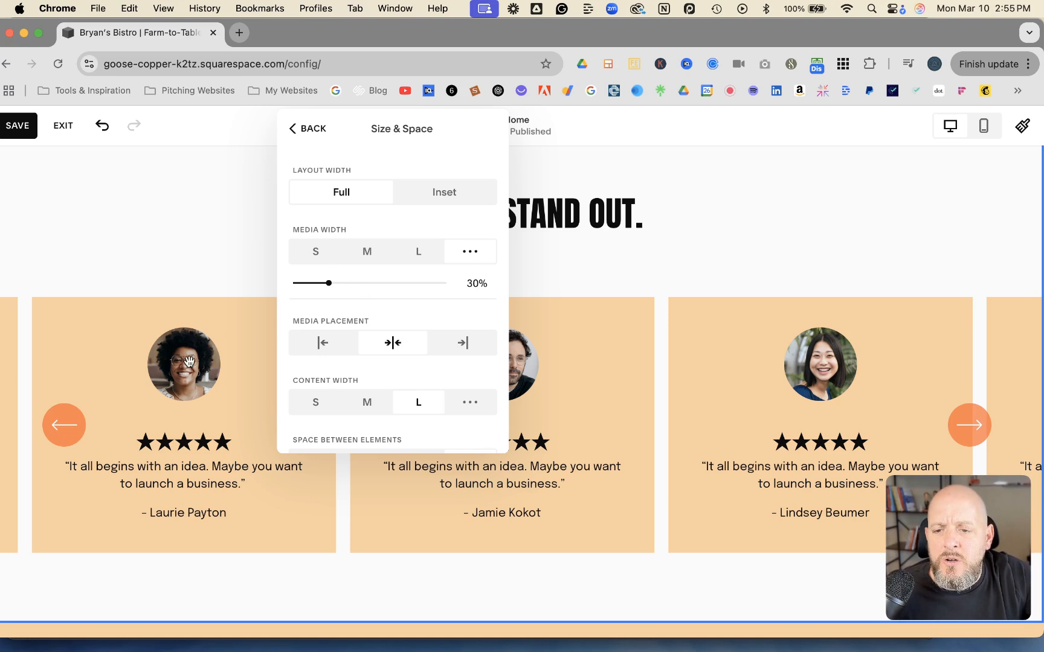
left_click_drag(328, 284, 340, 283)
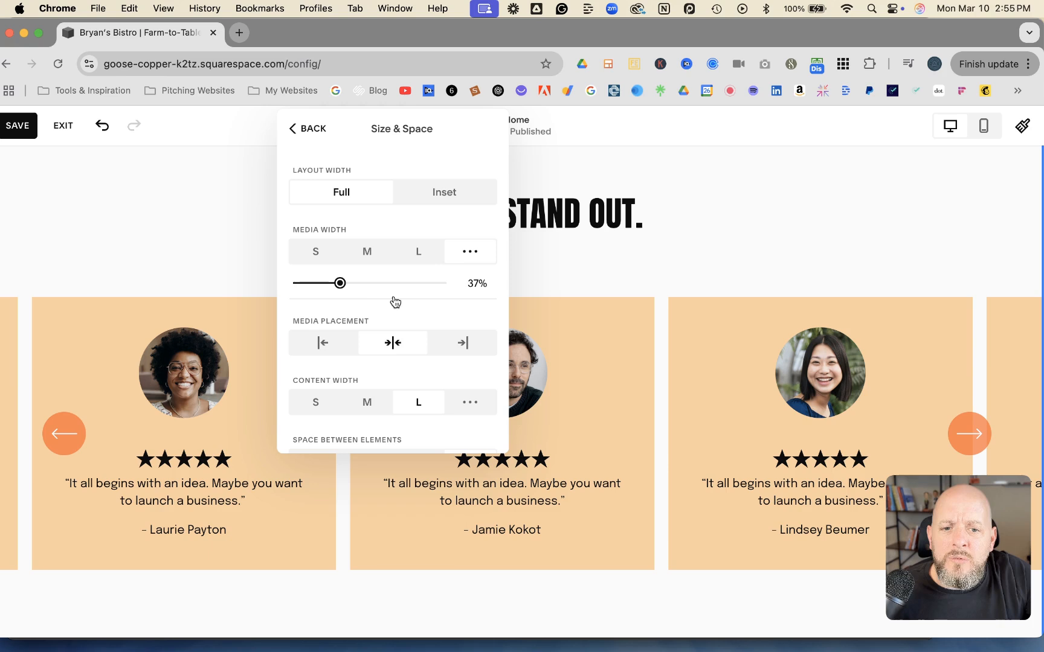
left_click_drag(340, 283, 336, 283)
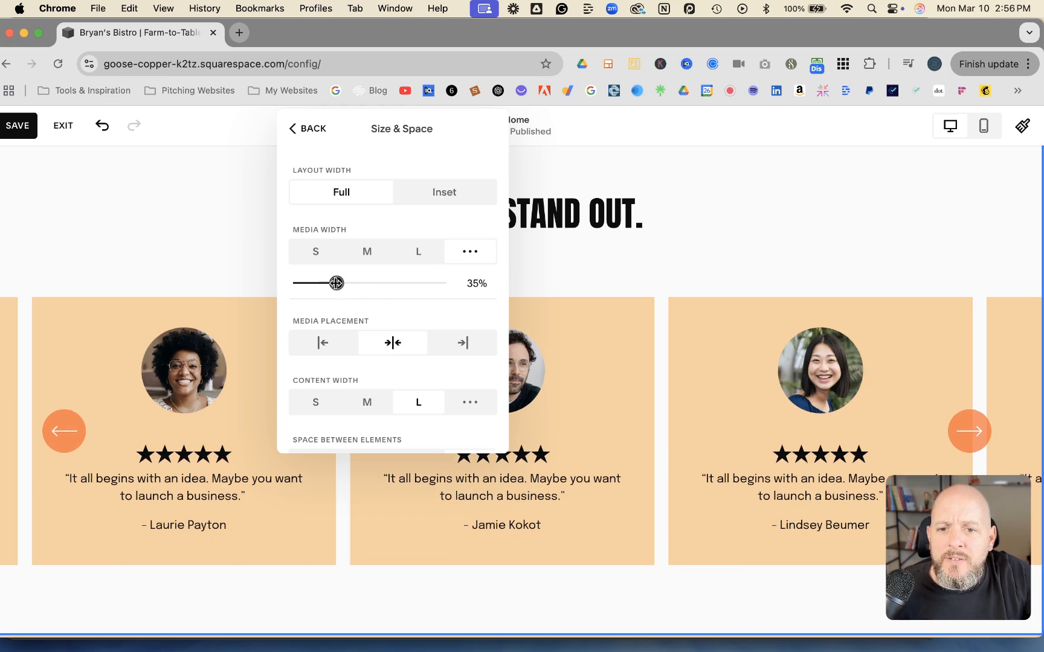
scroll(392, 324, "down", 1)
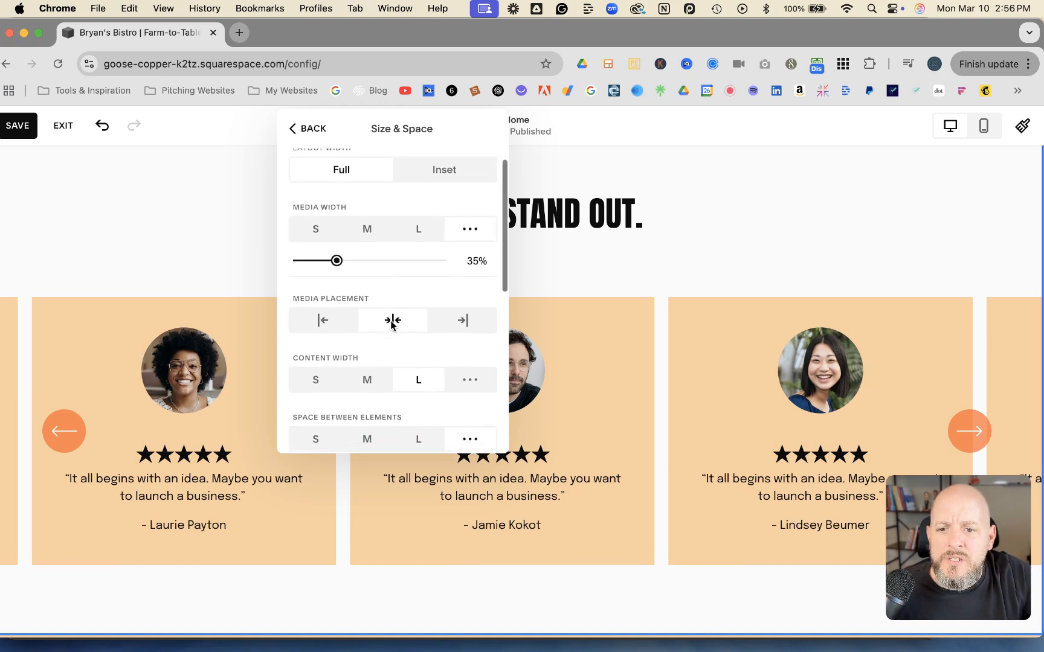
scroll(393, 351, "down", 2)
scroll(392, 348, "down", 10)
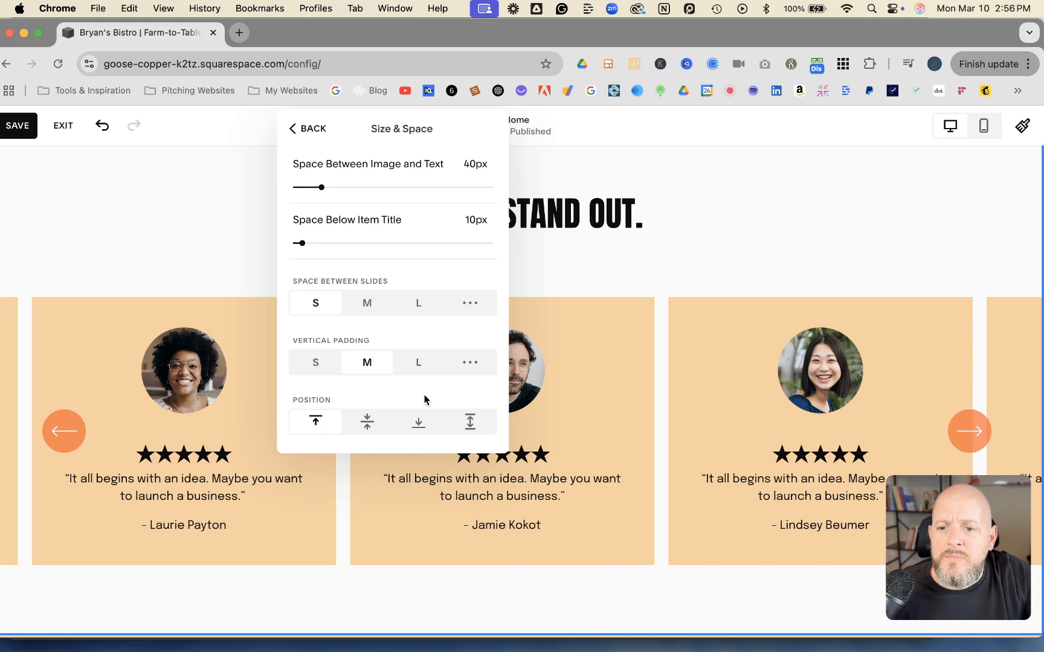
In the first testimonial's description, add "It all begins with an idea. Maybe you want to launch a business." two more times inside the quotation marks.
left_click(302, 129)
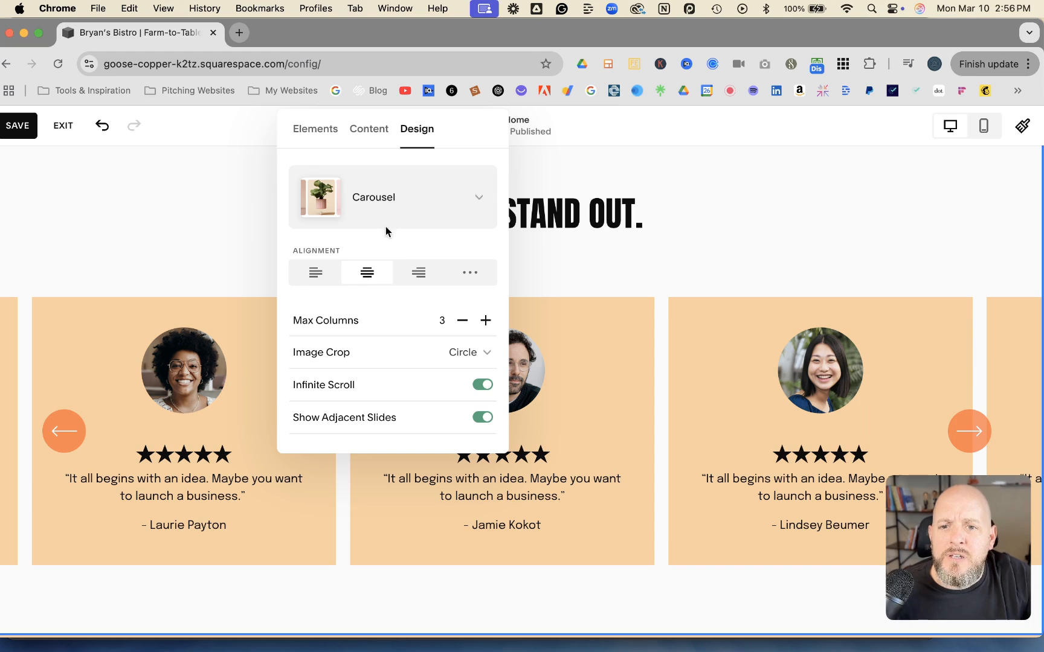
left_click(366, 132)
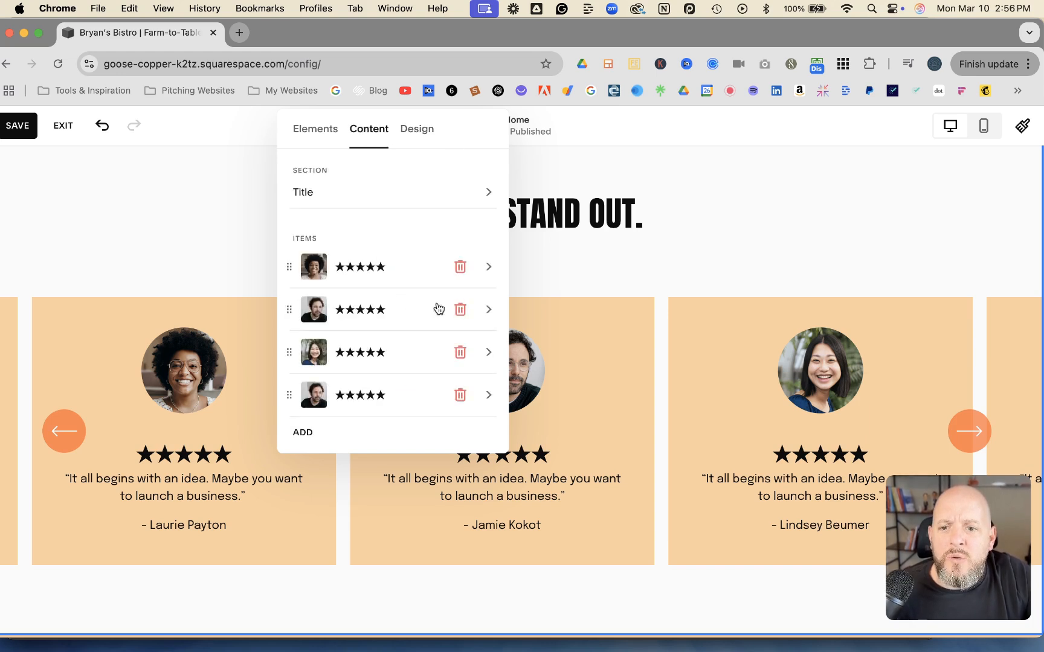
left_click(420, 321)
scroll(378, 348, "down", 4)
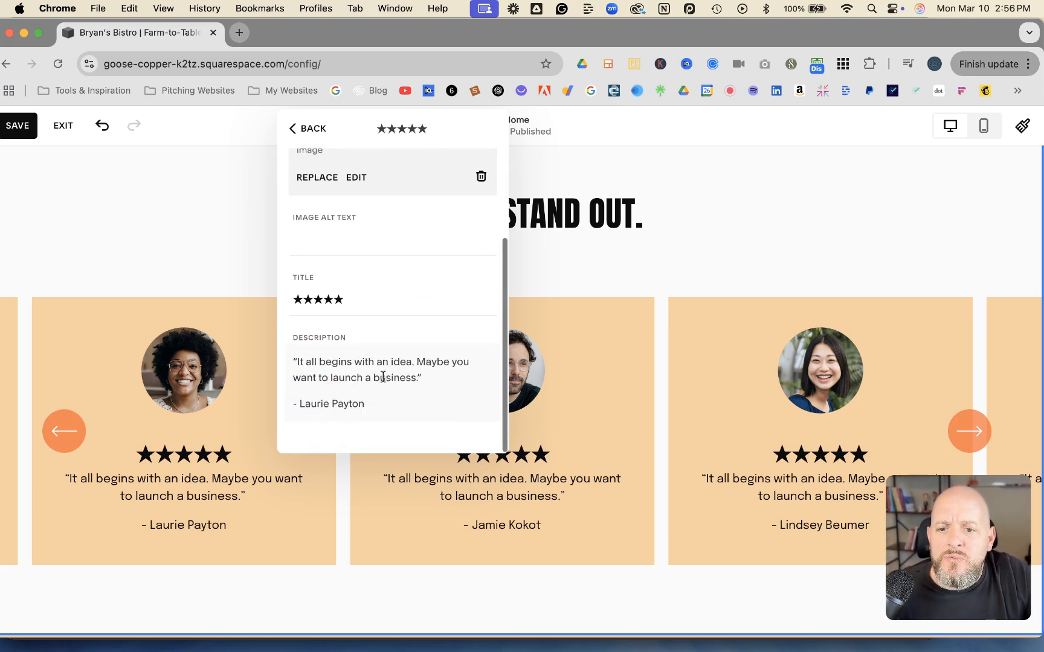
left_click_drag(417, 378, 309, 365)
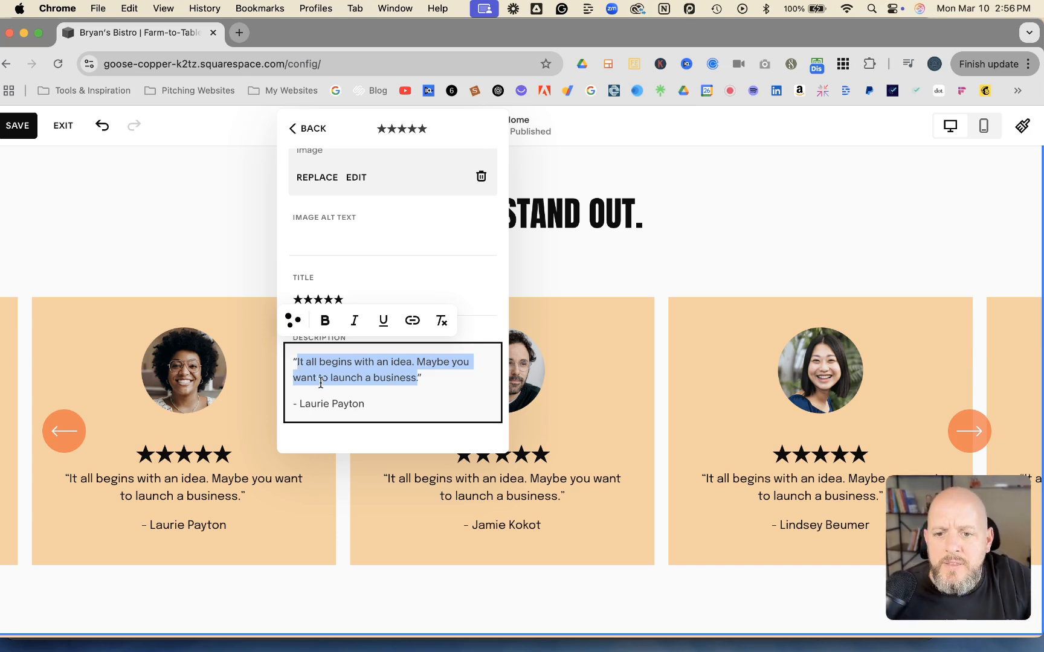
left_click(384, 384)
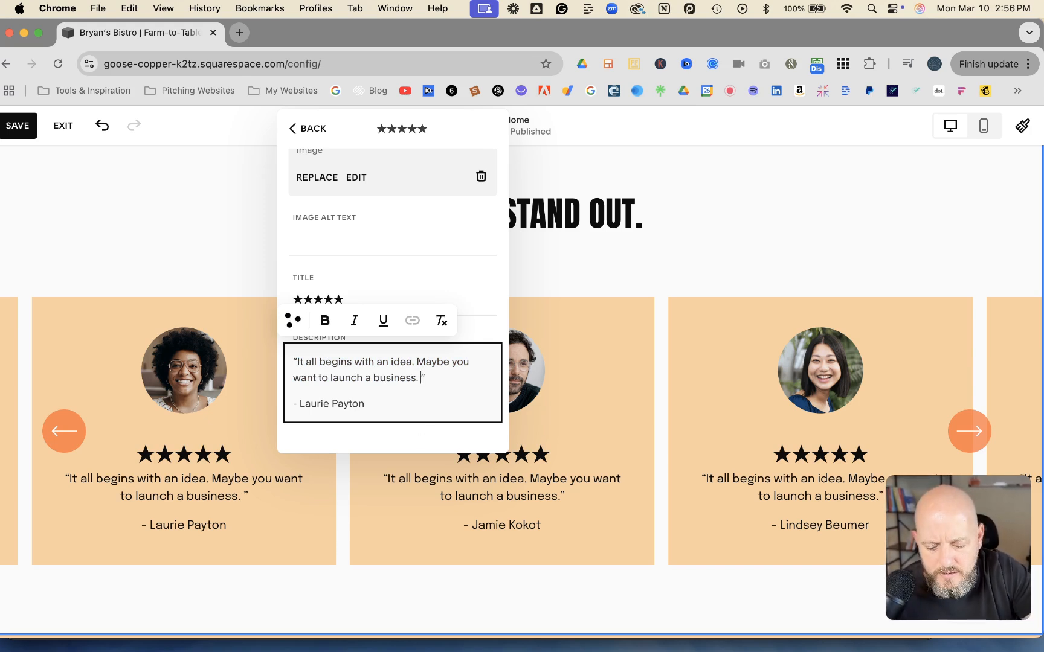
type("It all begins with an idea. Maybe you want to launch a business")
type(".")
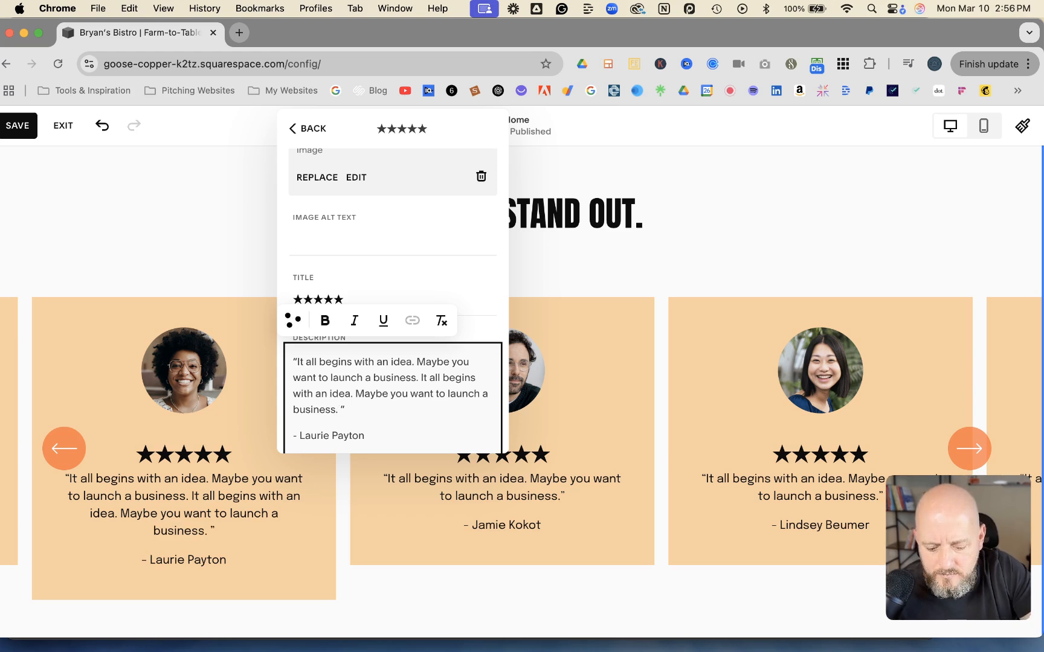
type("It all begins with an idea. Maybe you want to launch a business.")
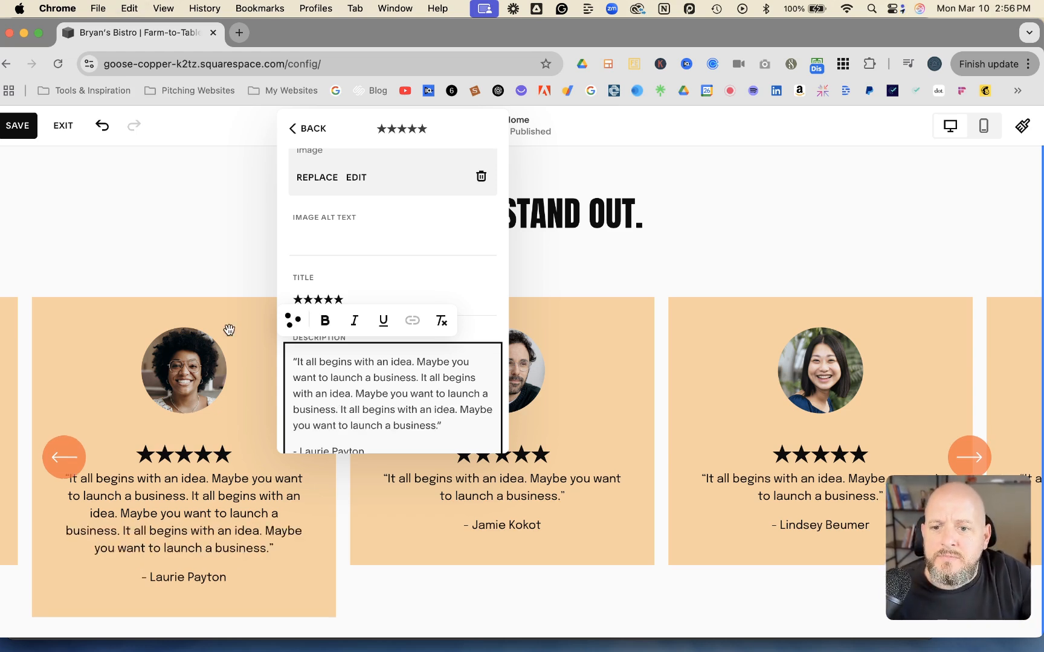
left_click(164, 258)
scroll(459, 419, "down", 1)
scroll(459, 419, "down", 2)
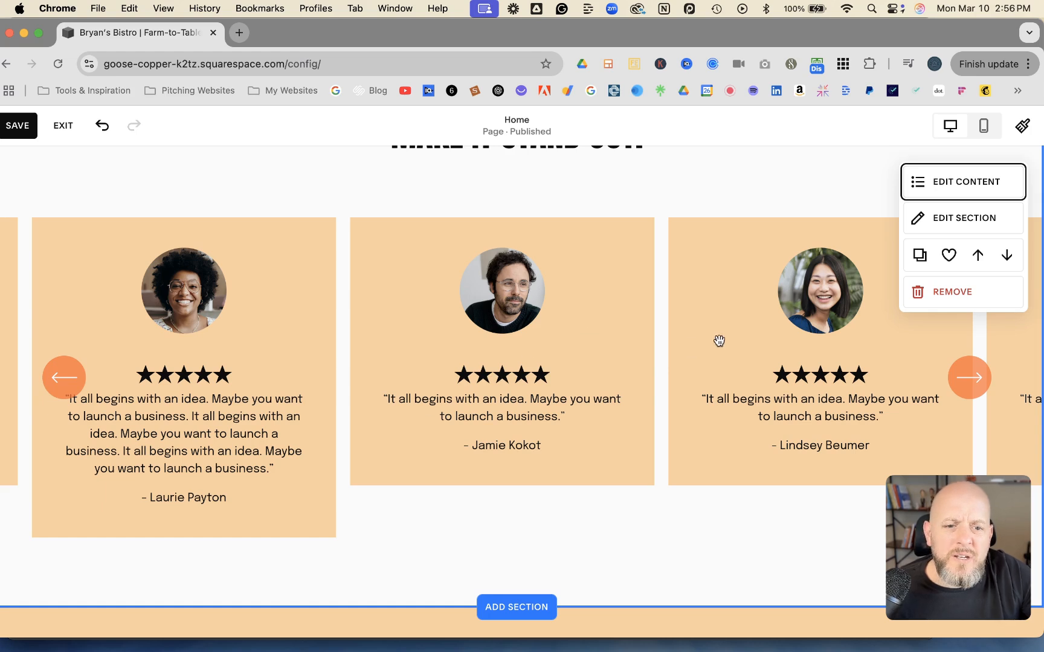
Extend the third testimonial's quote with one more "It all begins with an idea. Maybe you want to launch a business" and close the content editor.
left_click(933, 182)
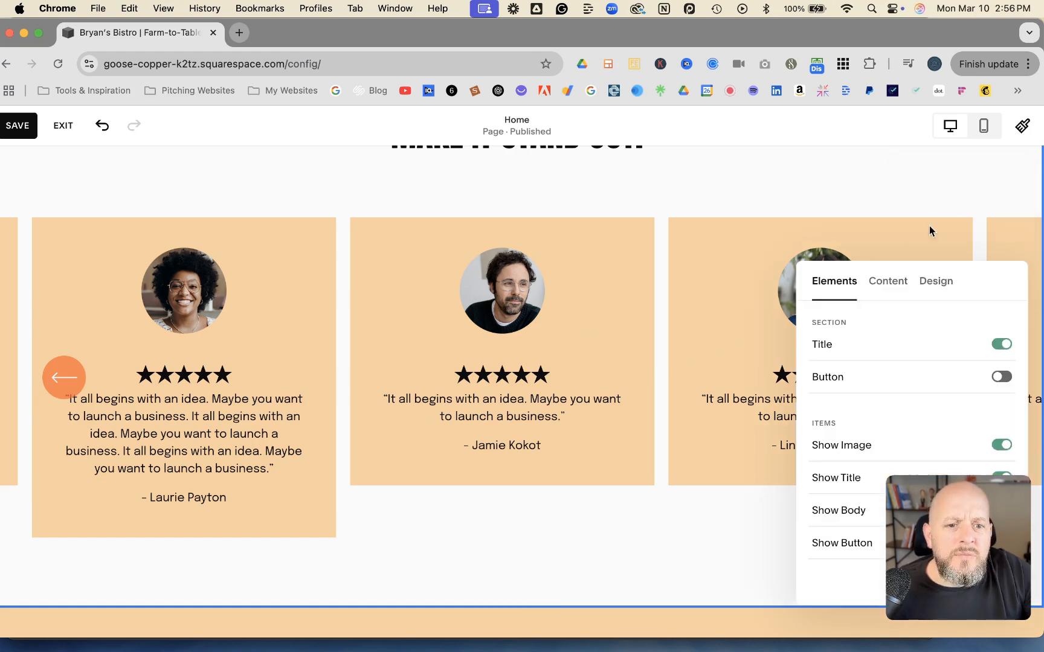
left_click(886, 283)
left_click_drag(886, 283, 440, 261)
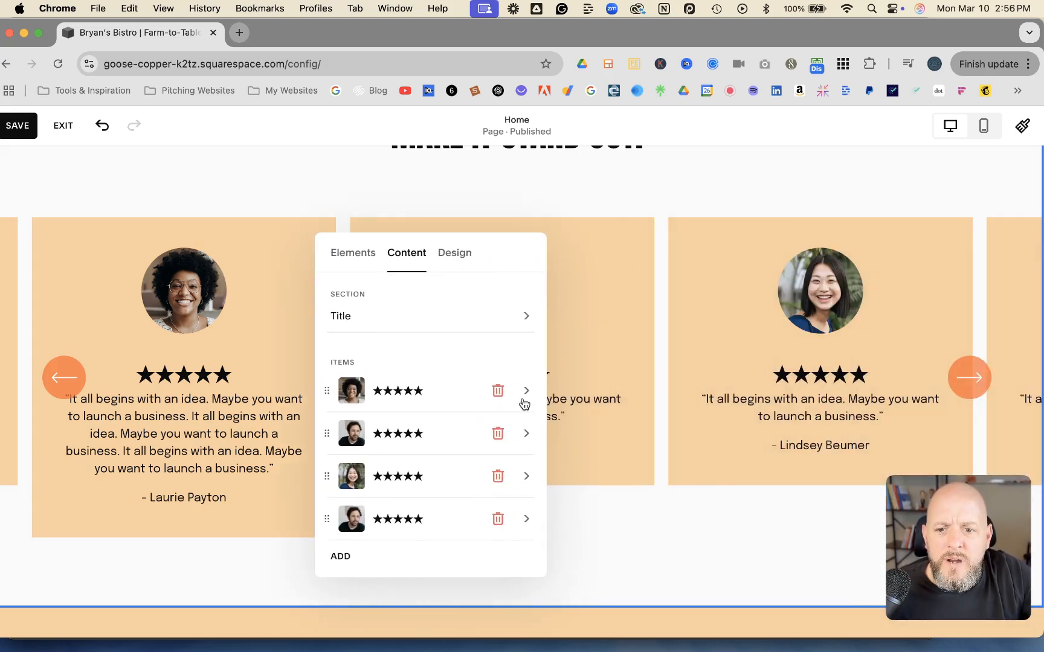
left_click(518, 476)
scroll(406, 500, "down", 2)
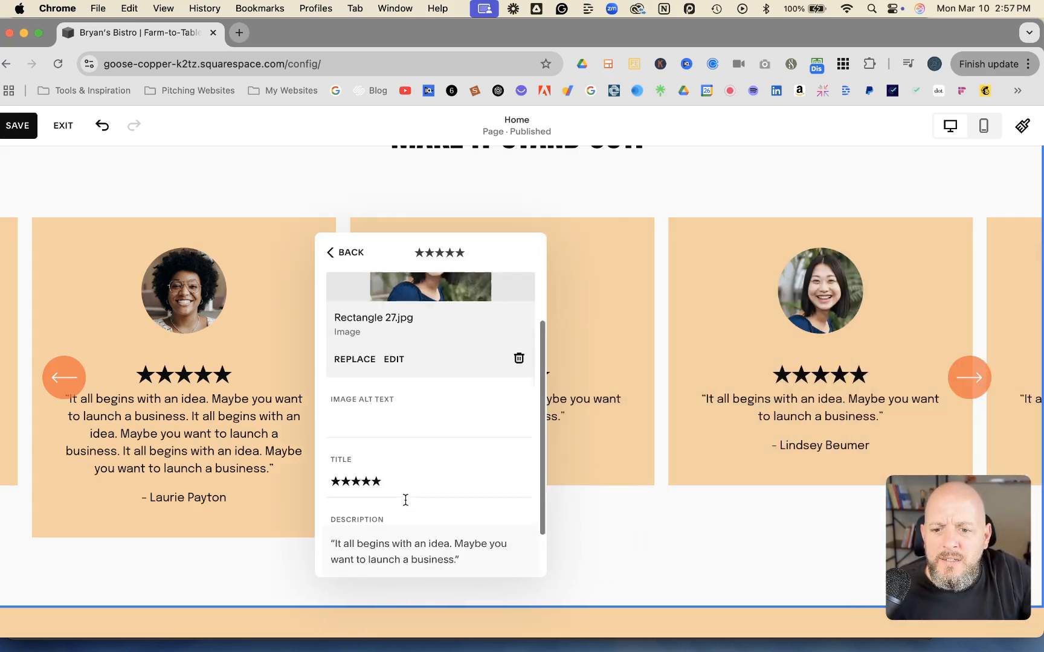
scroll(405, 500, "down", 2)
left_click(455, 500)
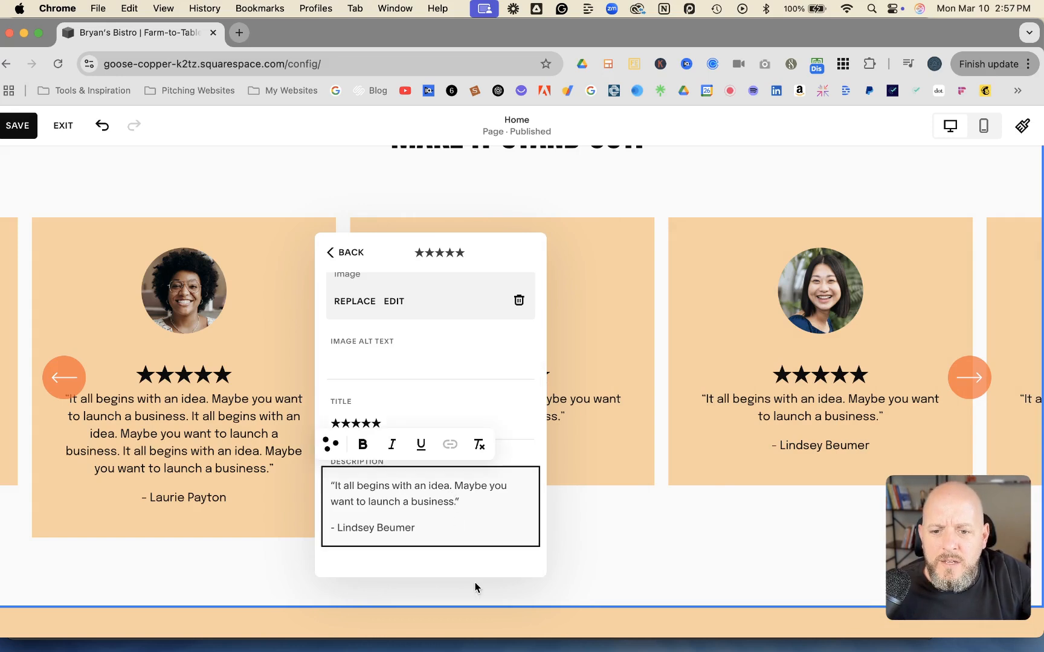
type("It all begins with an idea. Maybe you want to launch a business")
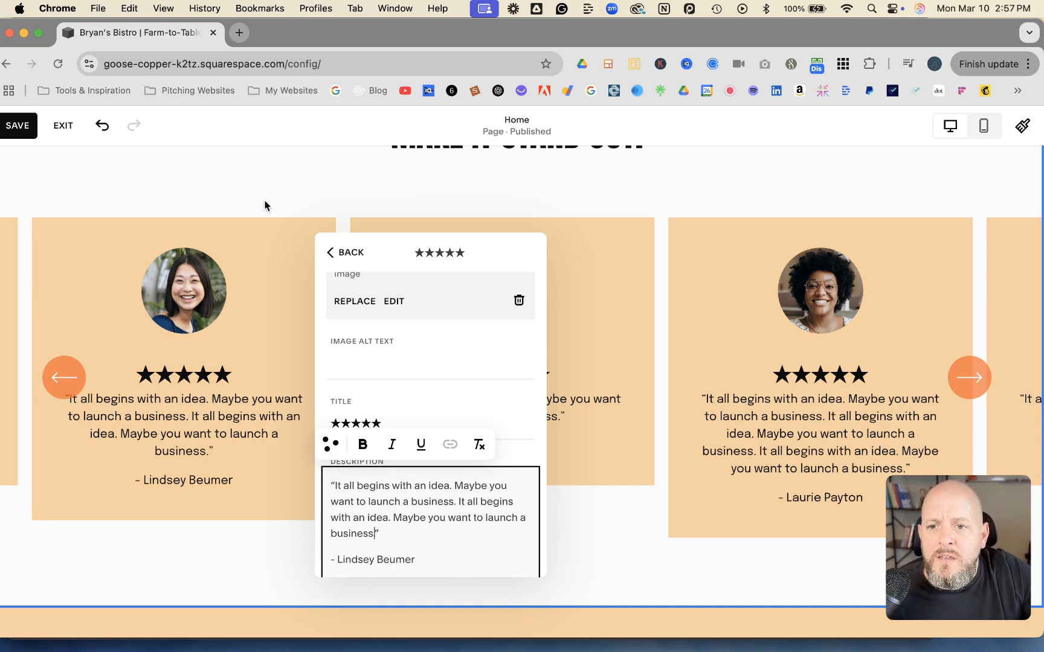
left_click(360, 219)
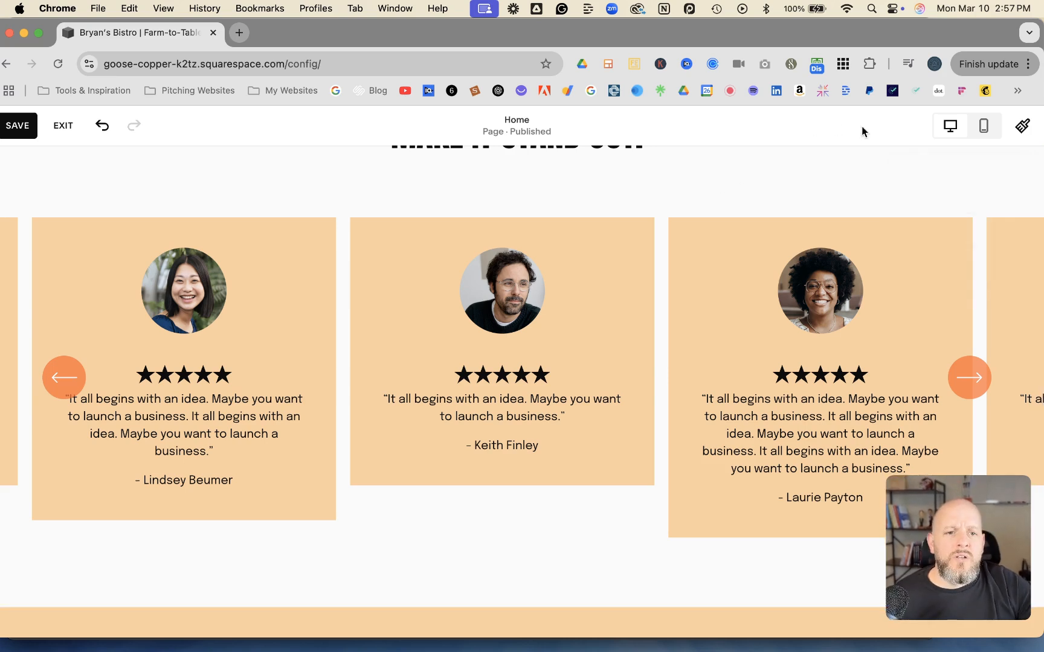
In the carousel's Size & Space design settings, set Position to the vertical stretch option so every testimonial card has equal height.
left_click(947, 183)
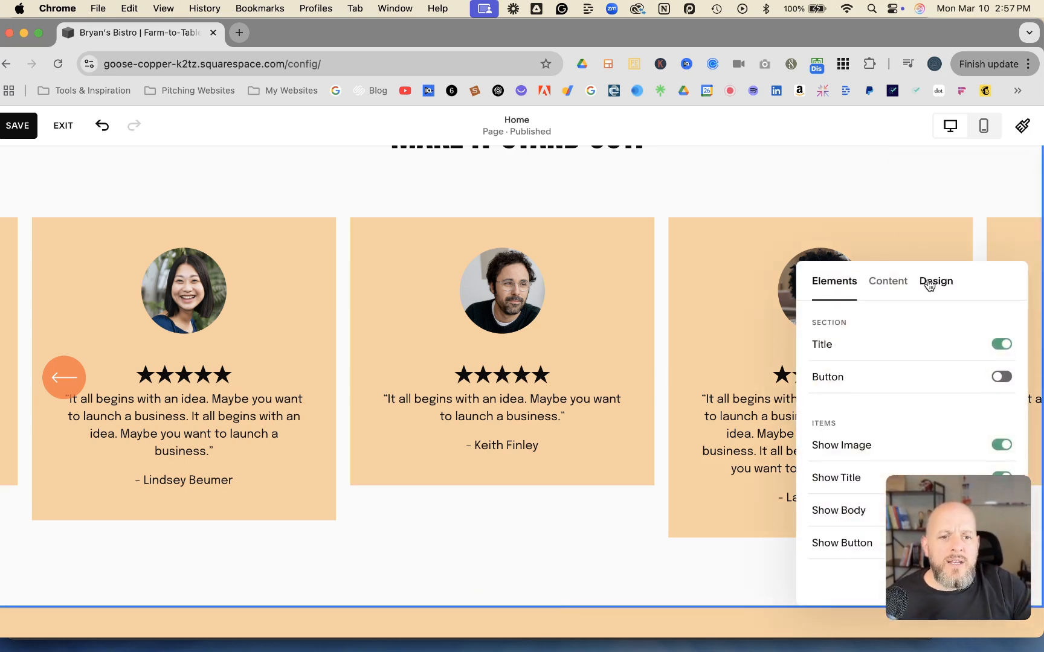
left_click_drag(927, 266, 466, 194)
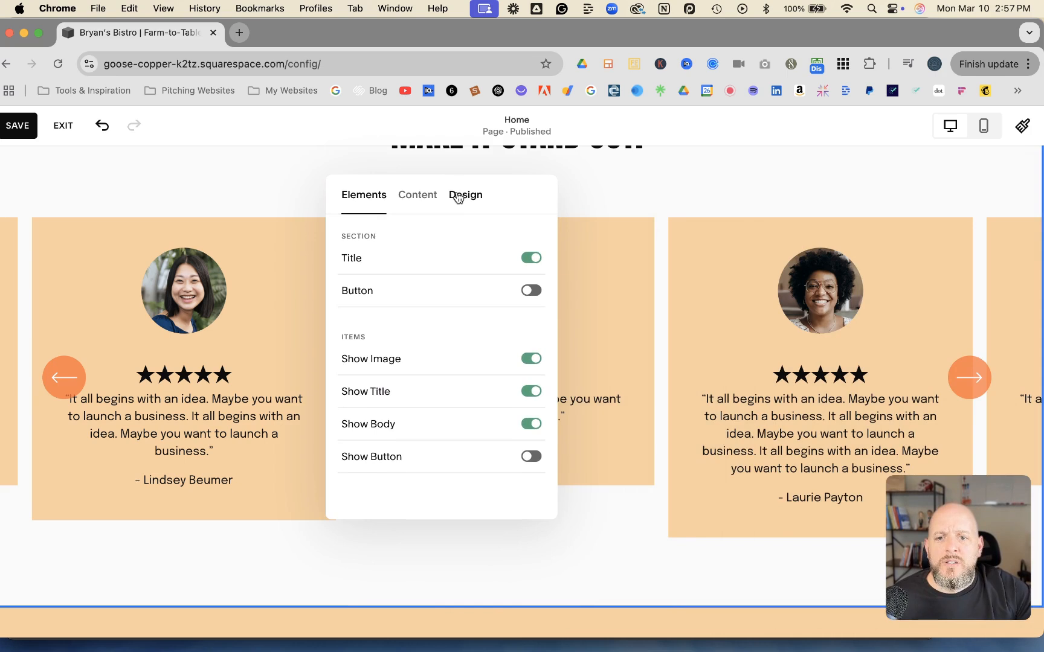
left_click(460, 207)
scroll(443, 413, "down", 2)
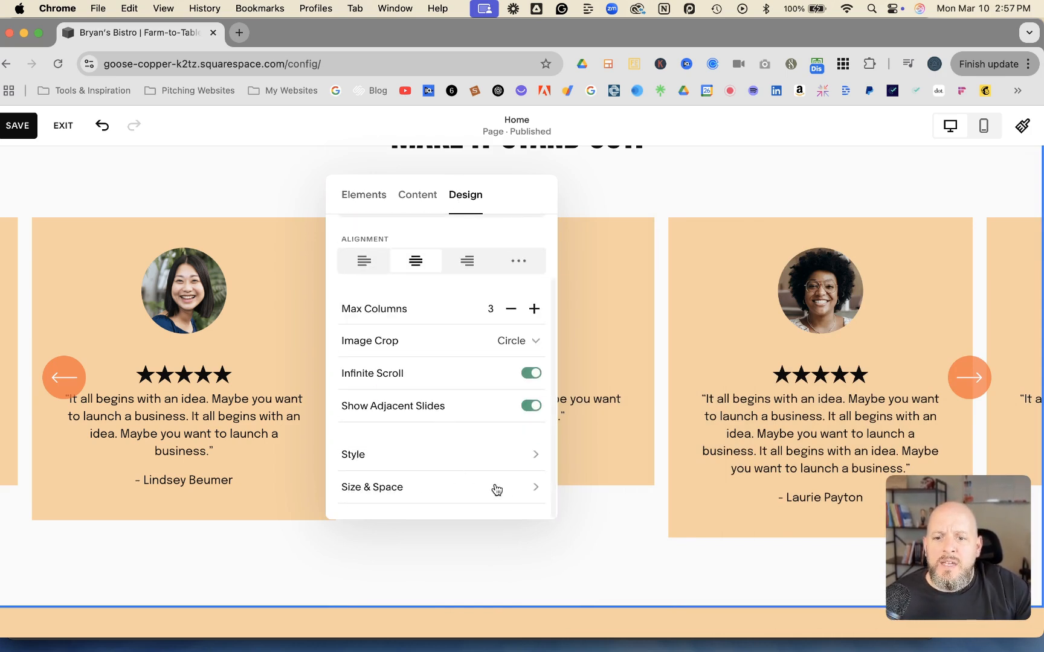
left_click(535, 454)
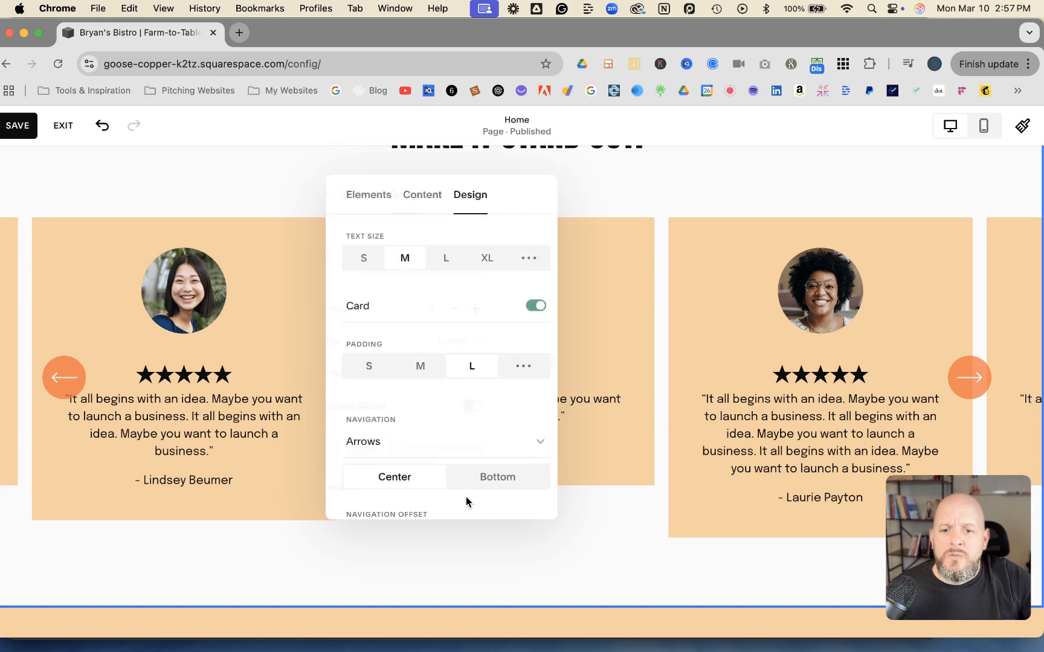
scroll(466, 497, "down", 1)
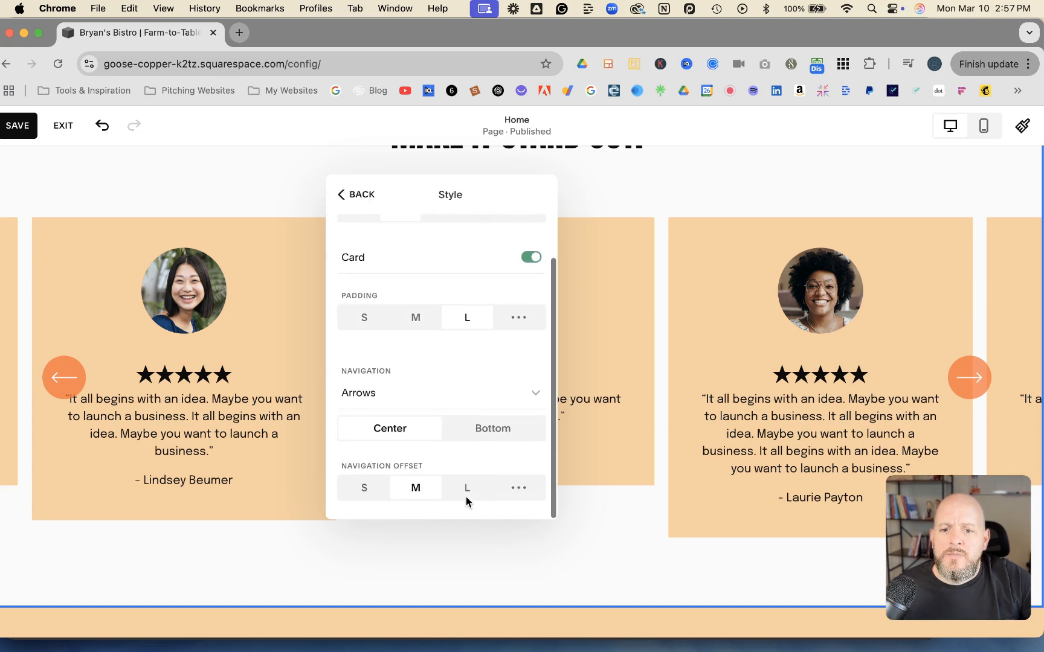
left_click(356, 202)
scroll(527, 459, "down", 2)
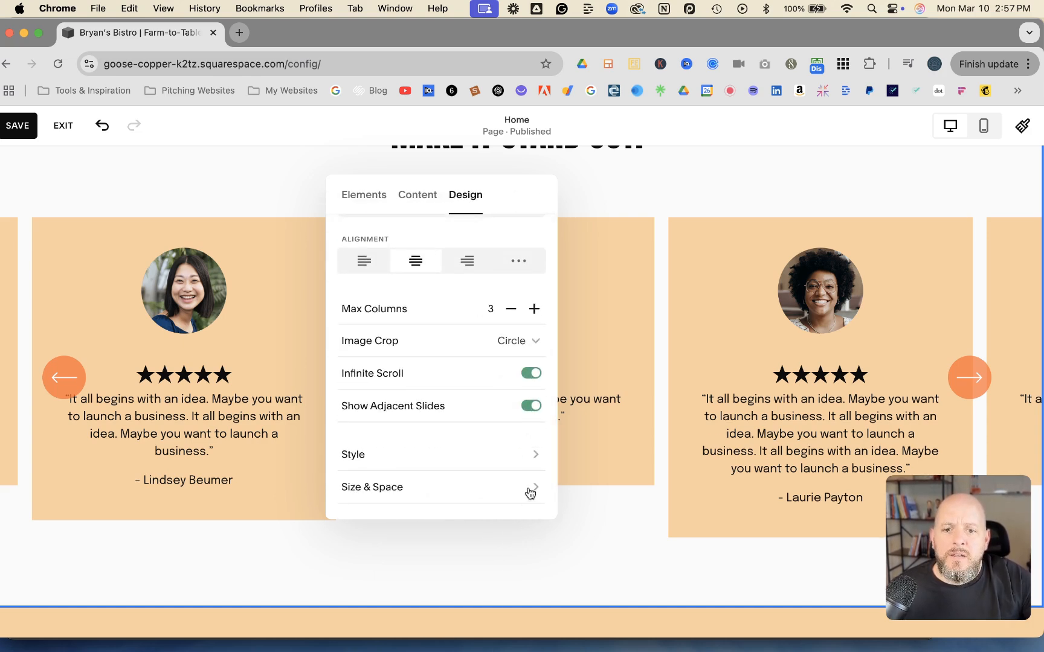
left_click(528, 492)
scroll(480, 445, "down", 5)
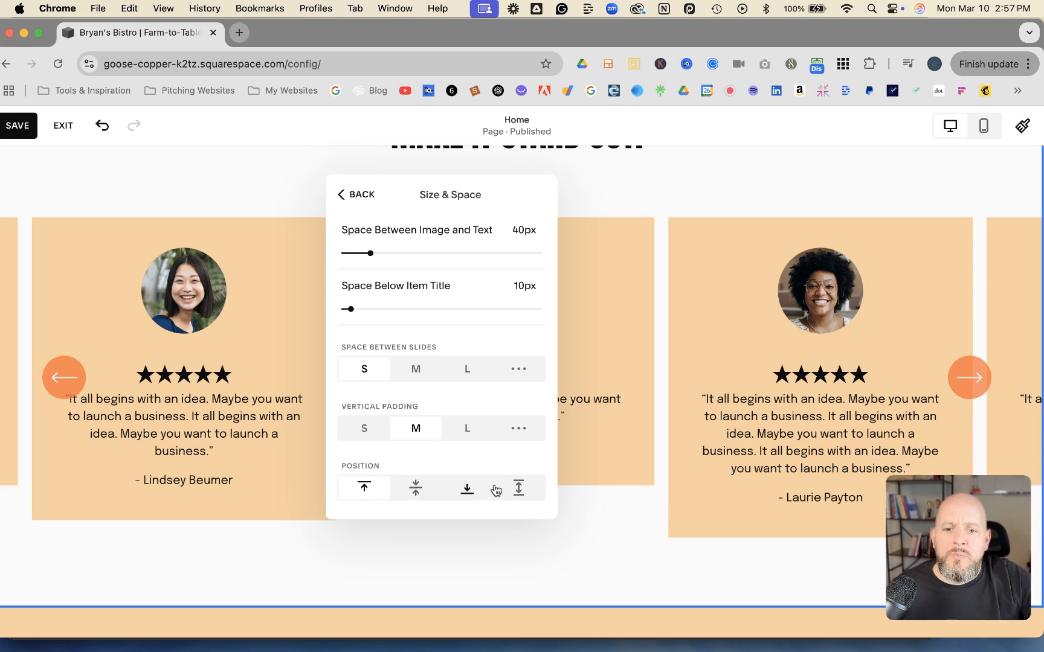
left_click(518, 491)
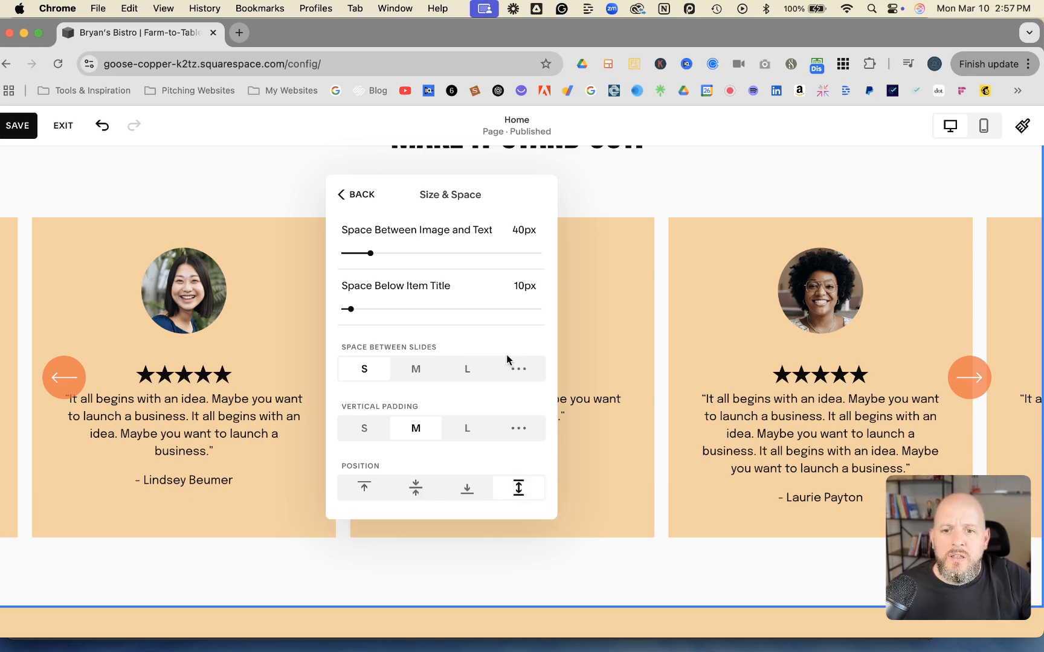
left_click(653, 206)
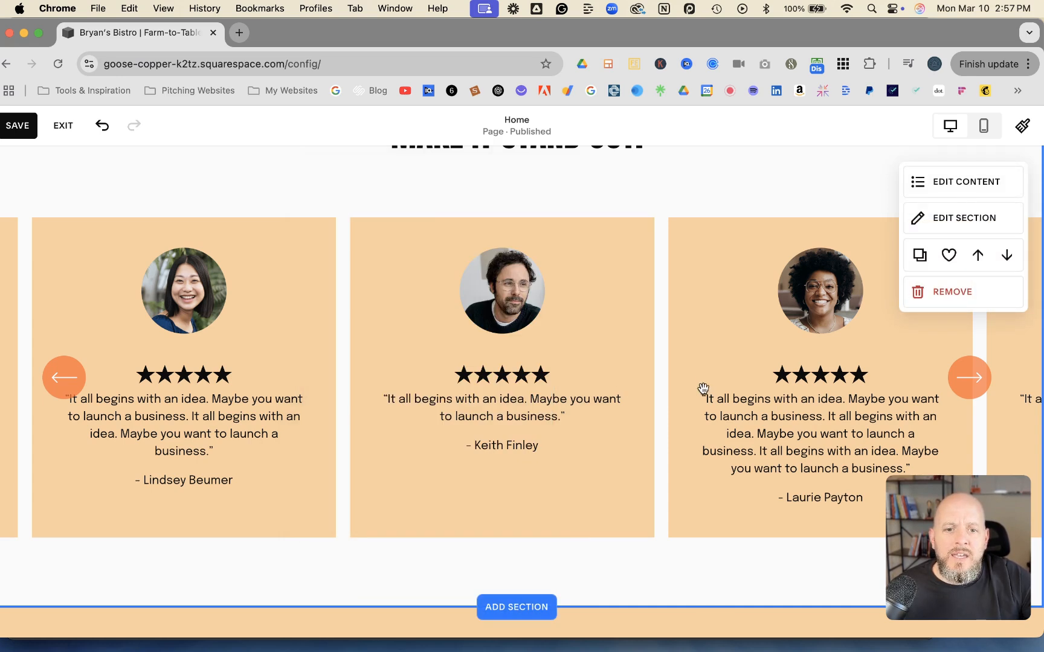
Swipe through the testimonial carousel's slides to check the cards with short and long quotes.
right_click(527, 388)
left_click(423, 383)
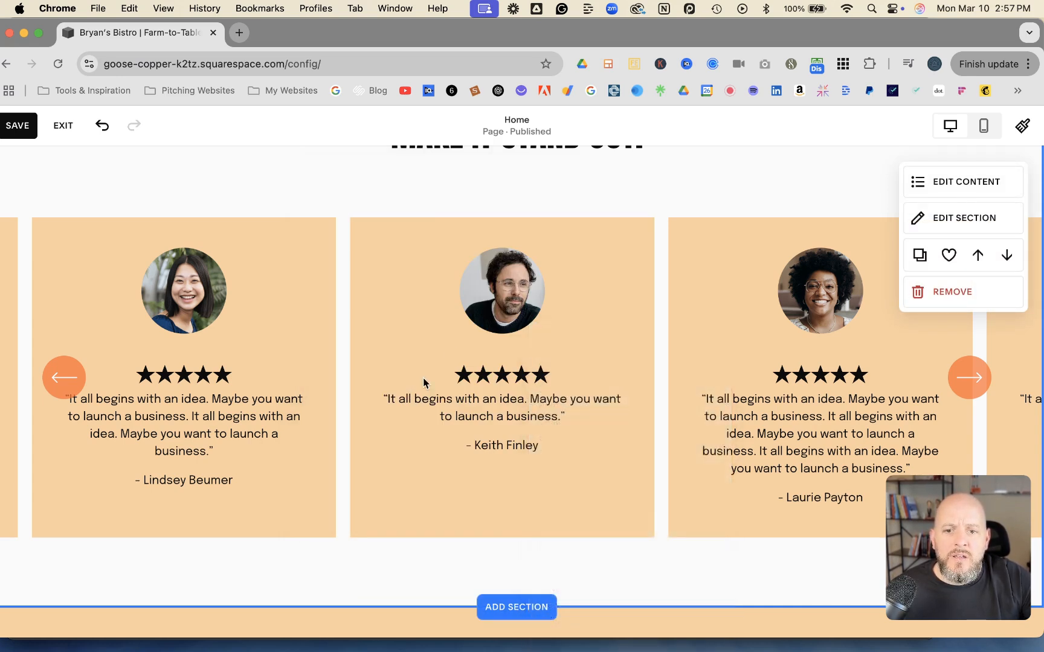
left_click_drag(586, 362, 377, 362)
left_click_drag(582, 380, 422, 386)
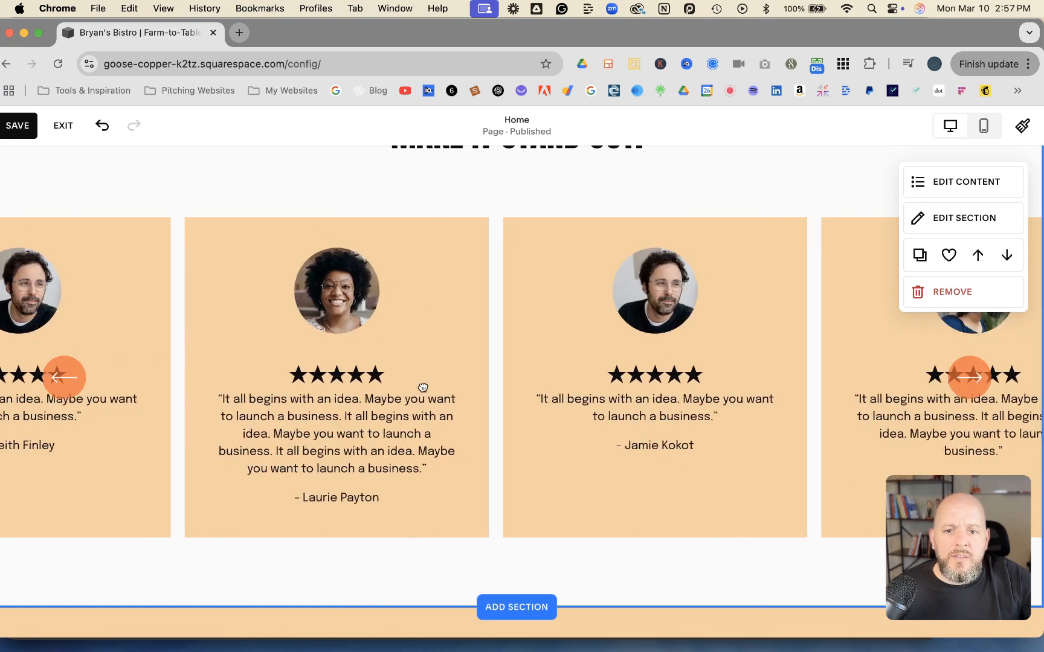
left_click_drag(583, 395, 411, 399)
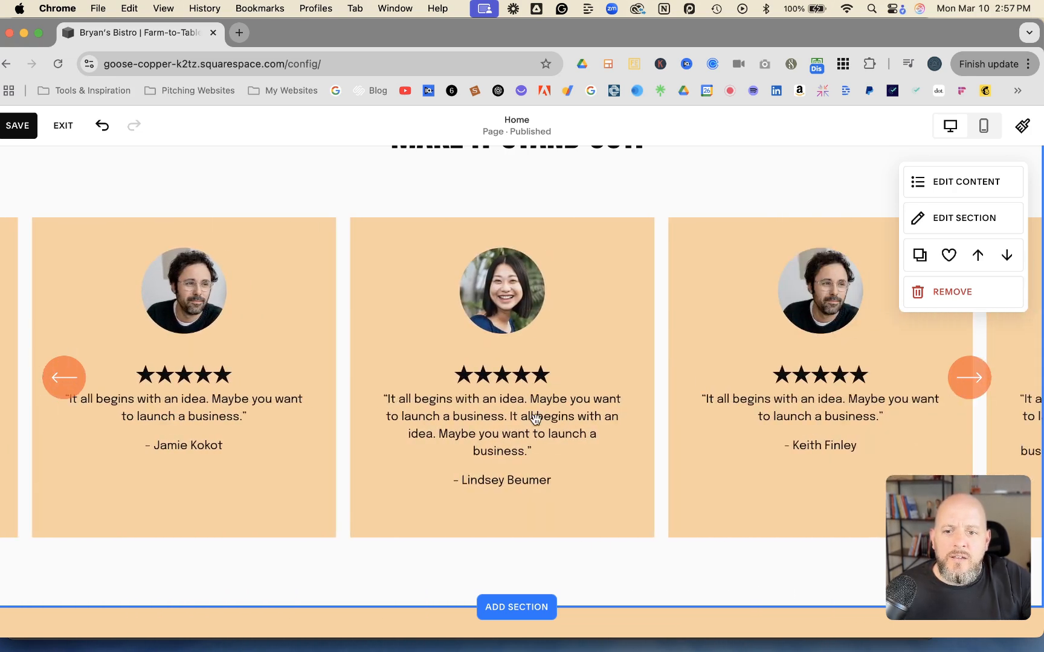
left_click_drag(684, 399, 506, 401)
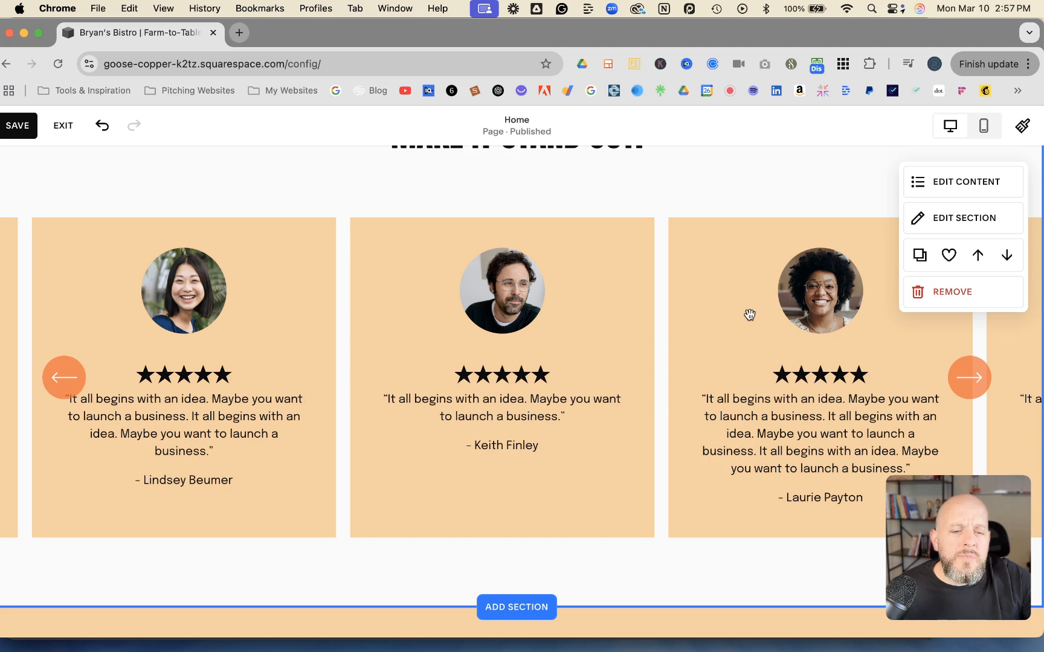
Review the testimonial carousel's Size & Space and Style settings, including spacing, position, card and navigation options, and return to the section.
left_click(967, 189)
left_click_drag(904, 274, 560, 184)
left_click(590, 188)
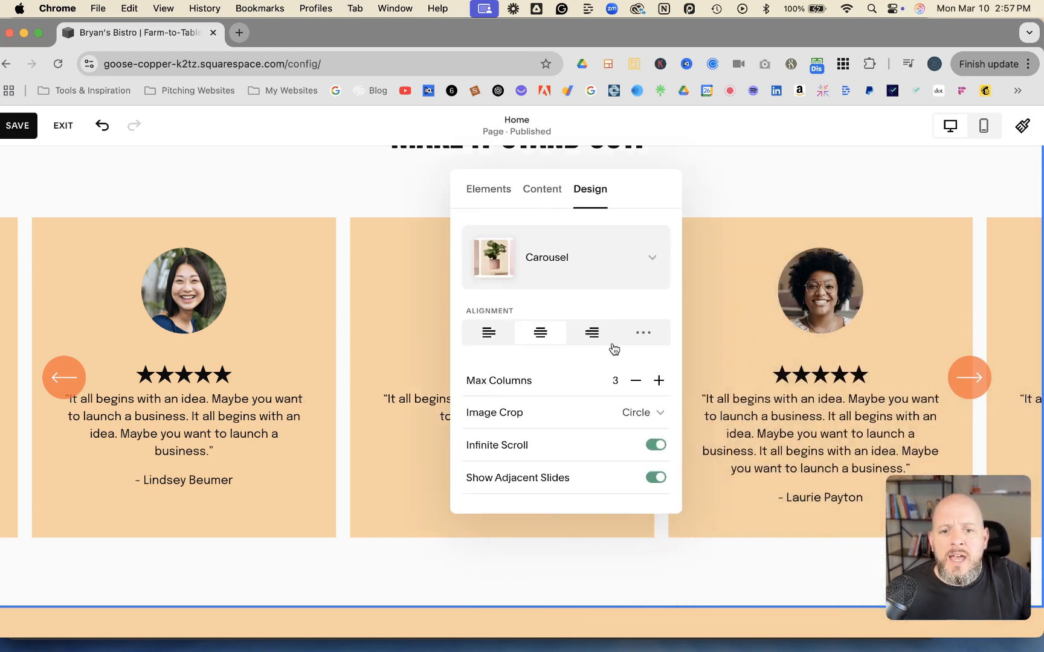
scroll(614, 349, "down", 3)
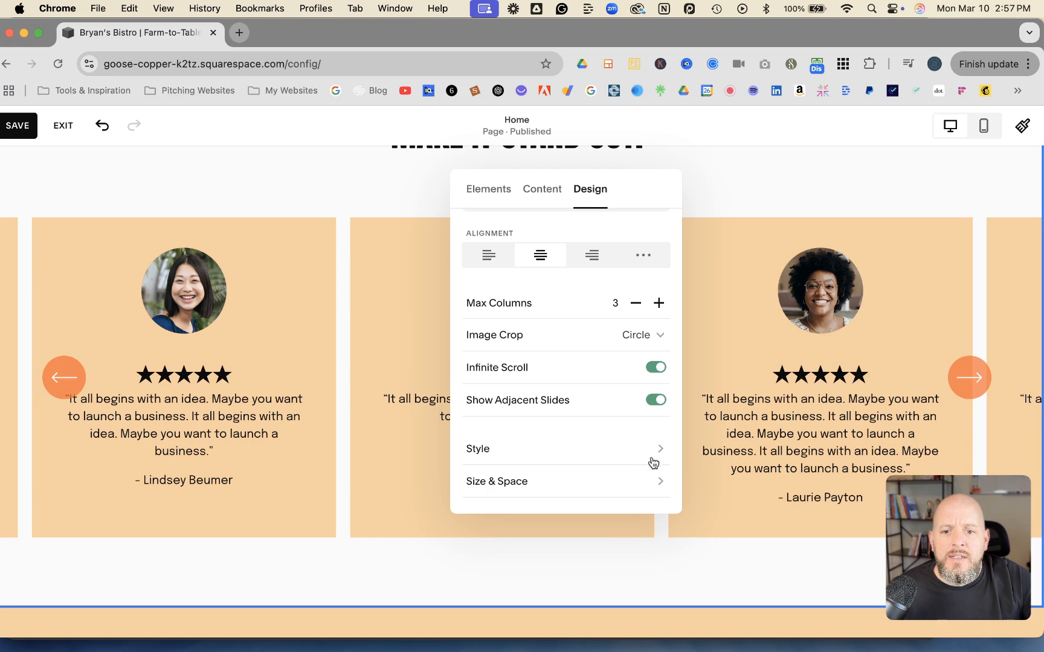
left_click(657, 483)
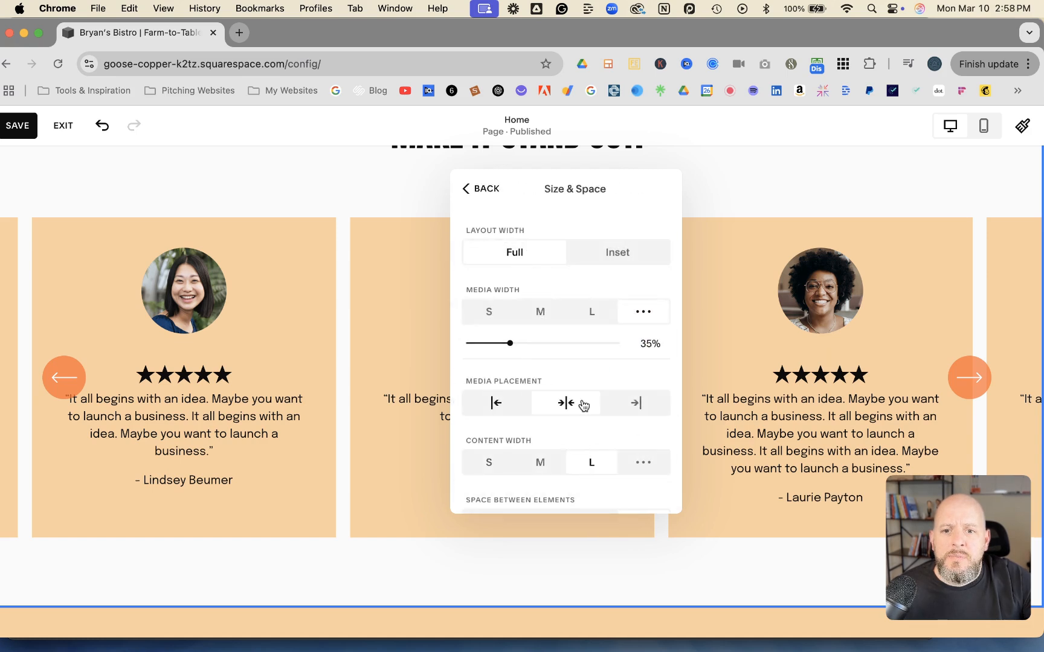
scroll(584, 405, "down", 10)
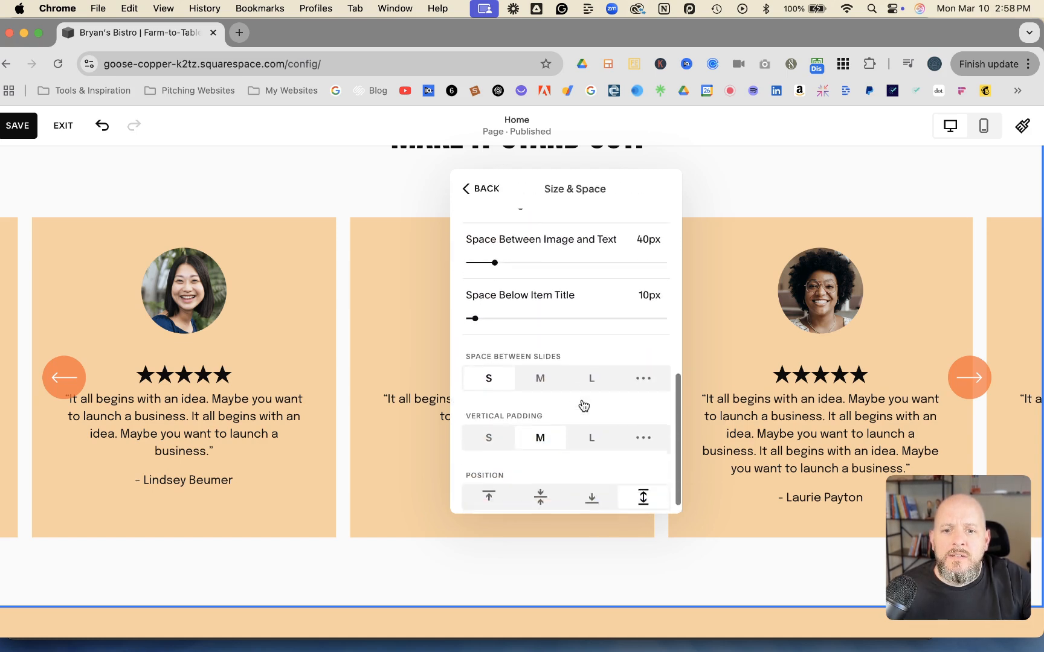
scroll(579, 403, "up", 2)
left_click(480, 188)
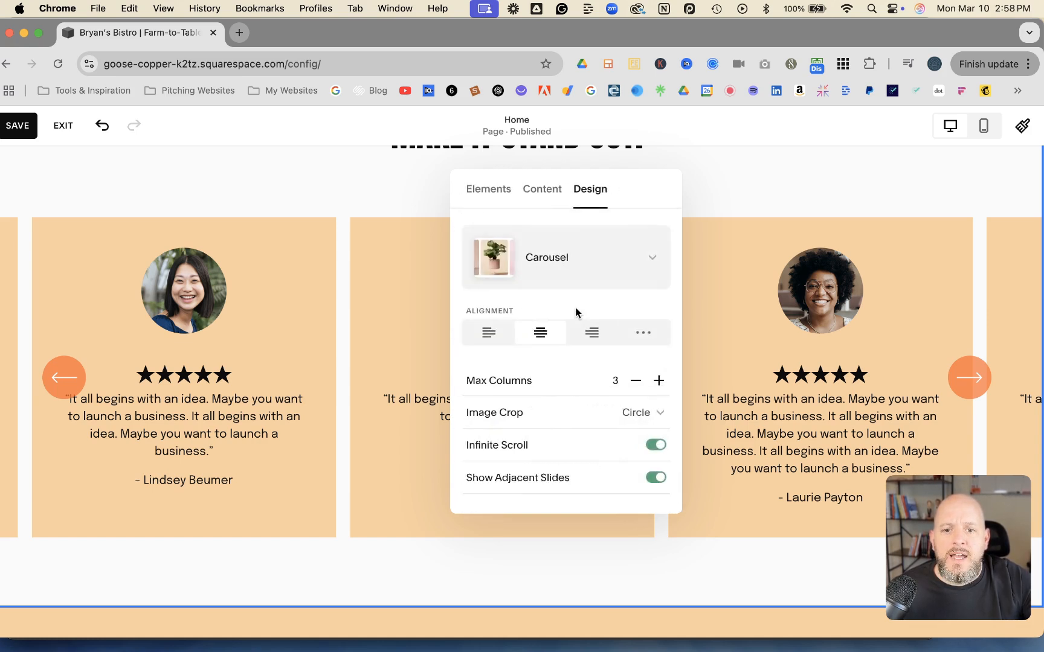
scroll(578, 414, "down", 3)
left_click(658, 454)
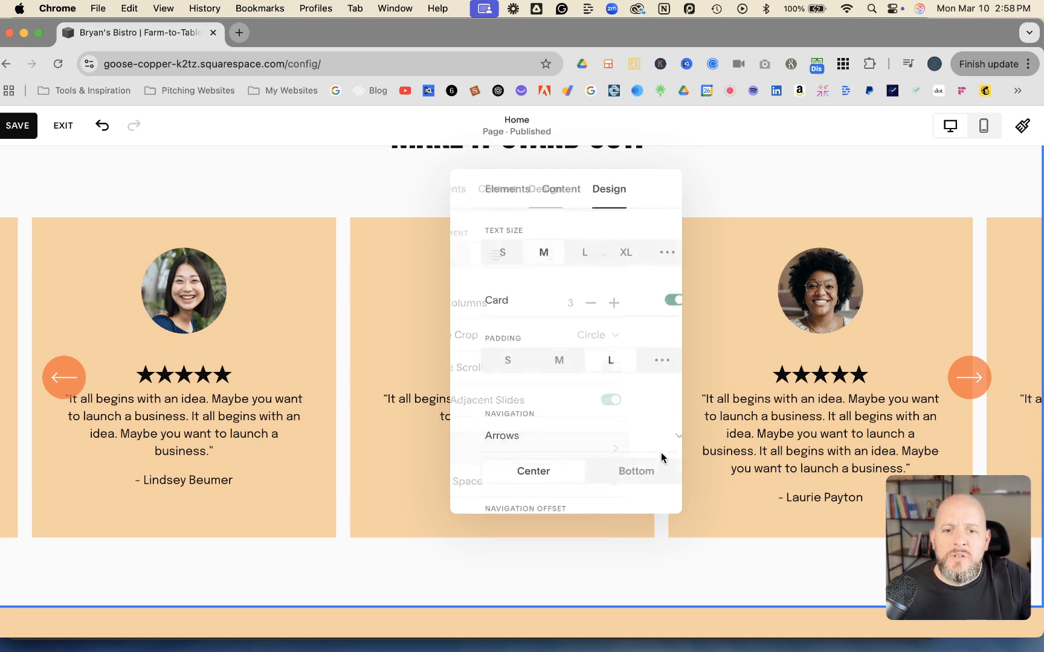
left_click(654, 306)
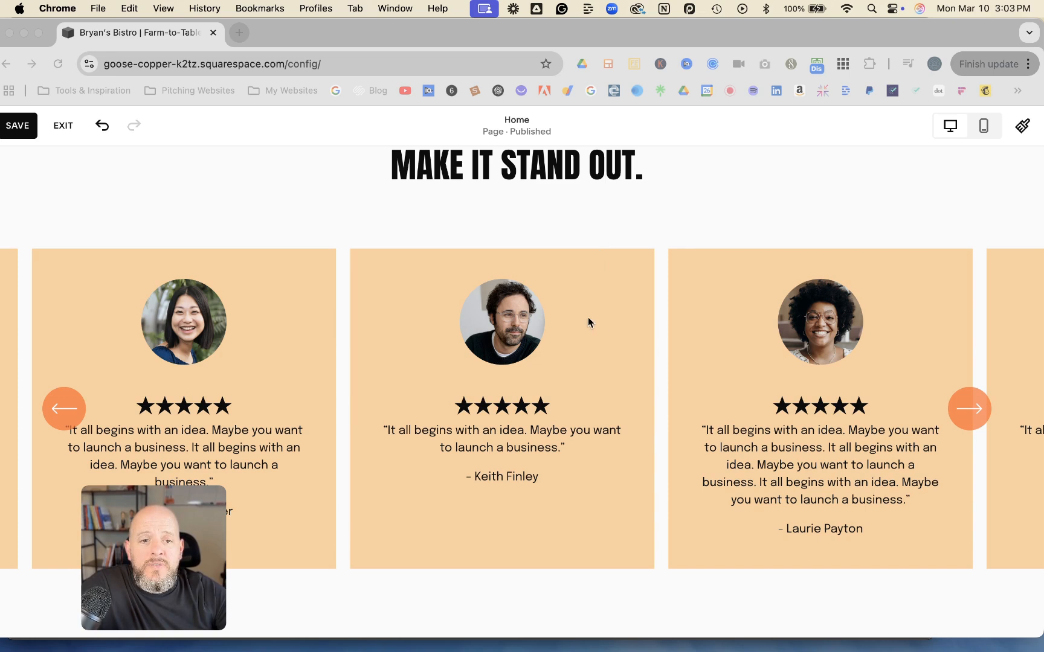
scroll(640, 348, "up", 2)
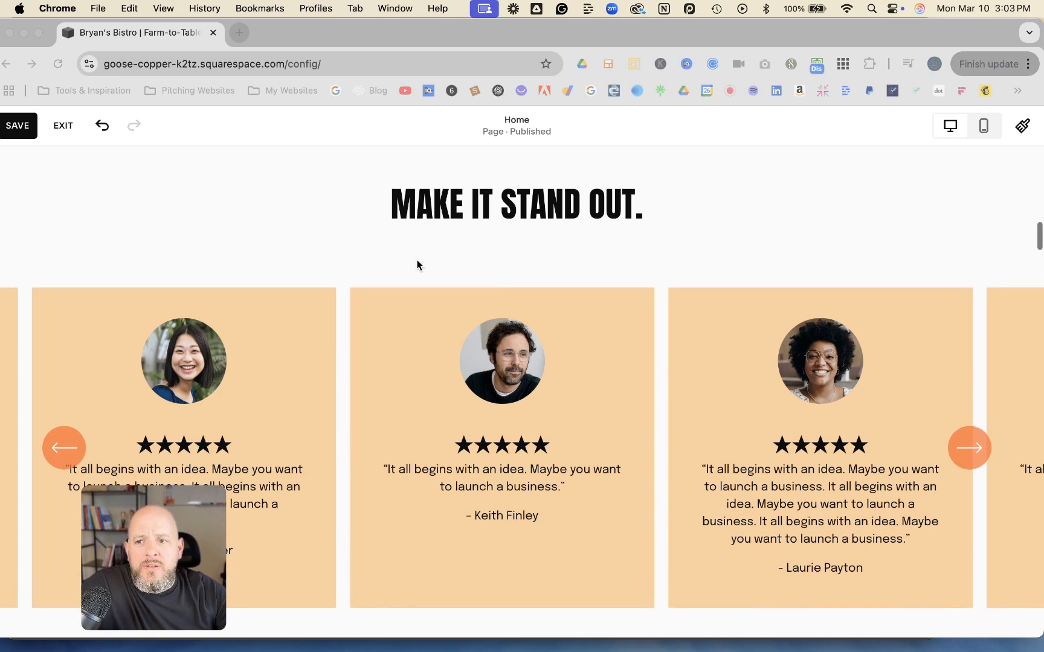
Open the testimonial section's color themes and apply Lightest 2 to see it on the carousel.
scroll(291, 260, "up", 3)
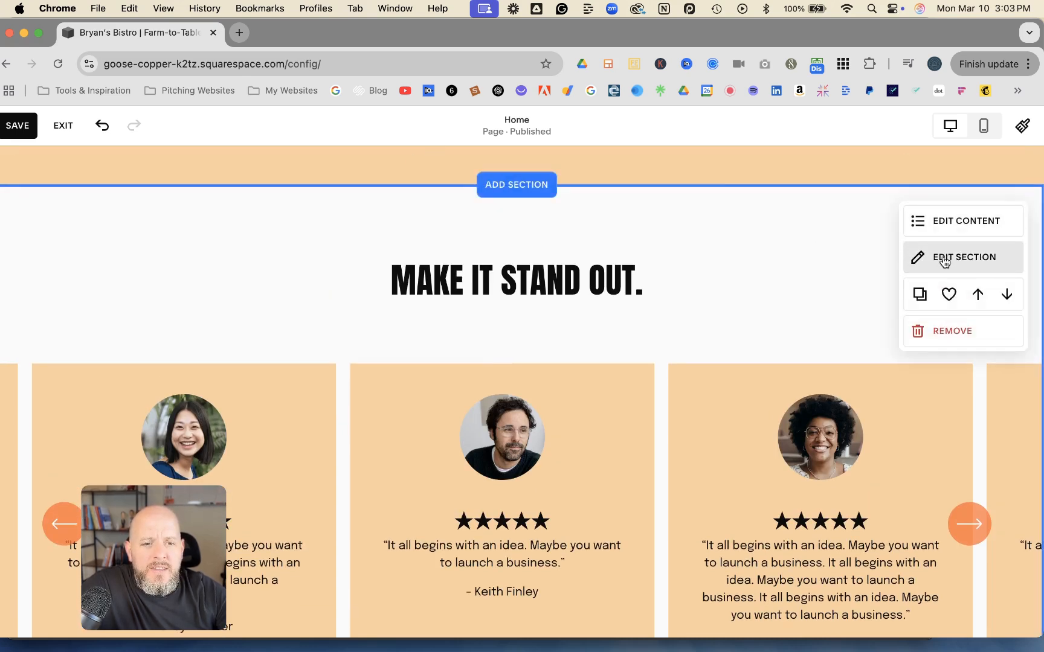
left_click(944, 261)
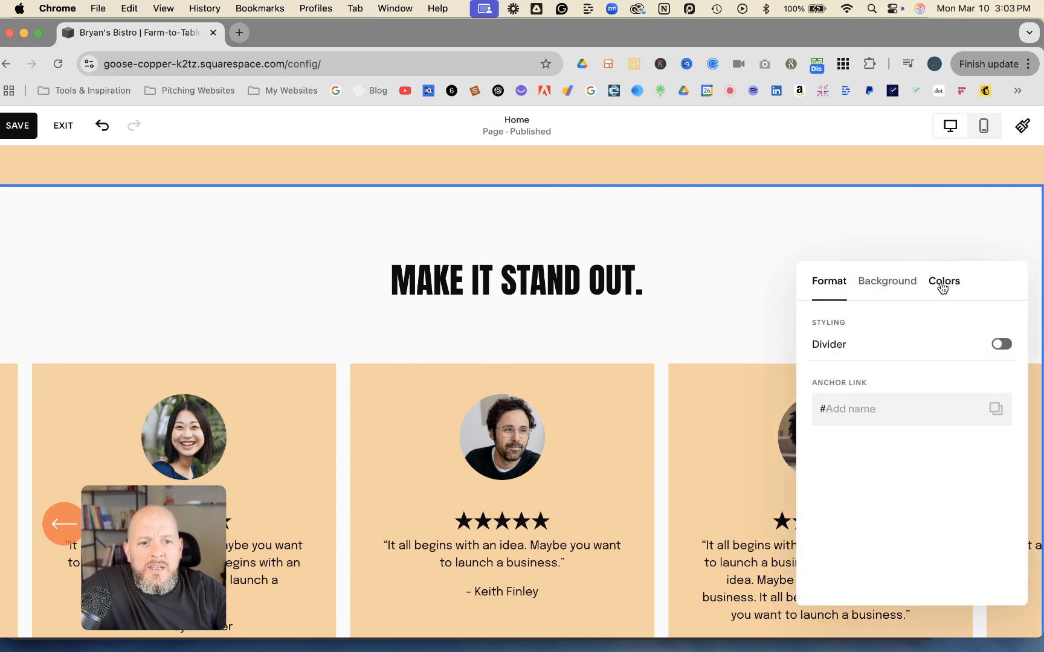
left_click_drag(918, 272, 743, 195)
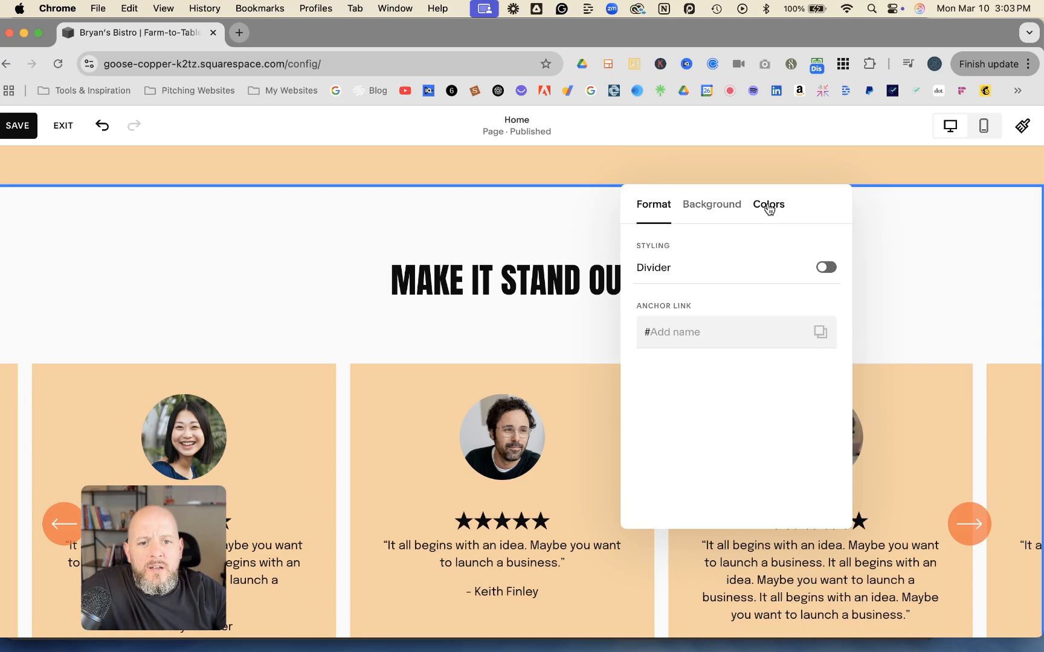
left_click(767, 208)
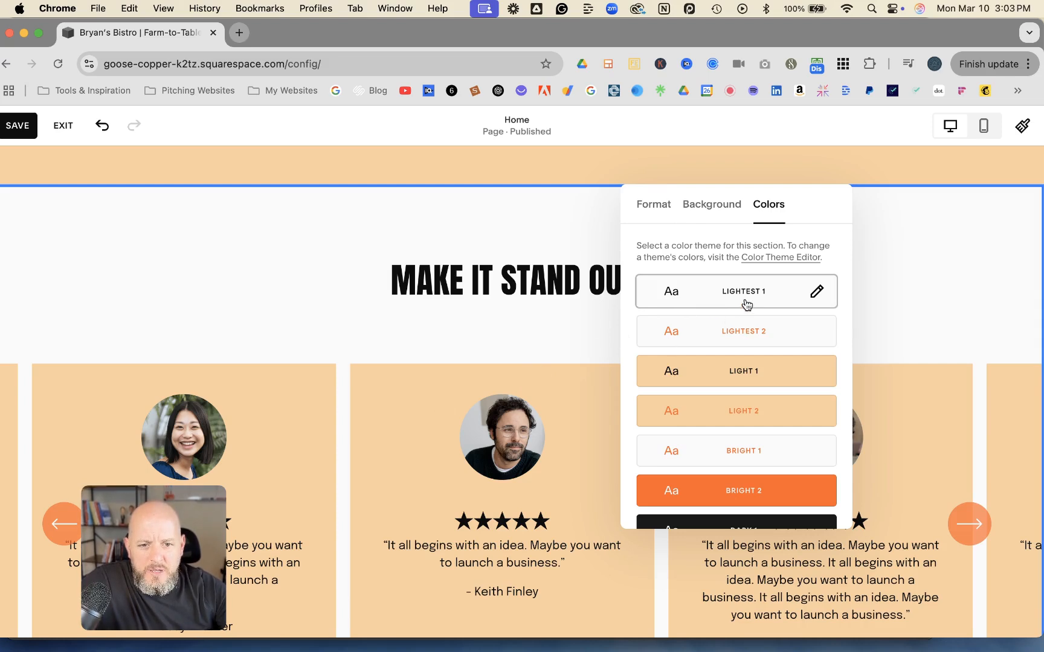
left_click(758, 338)
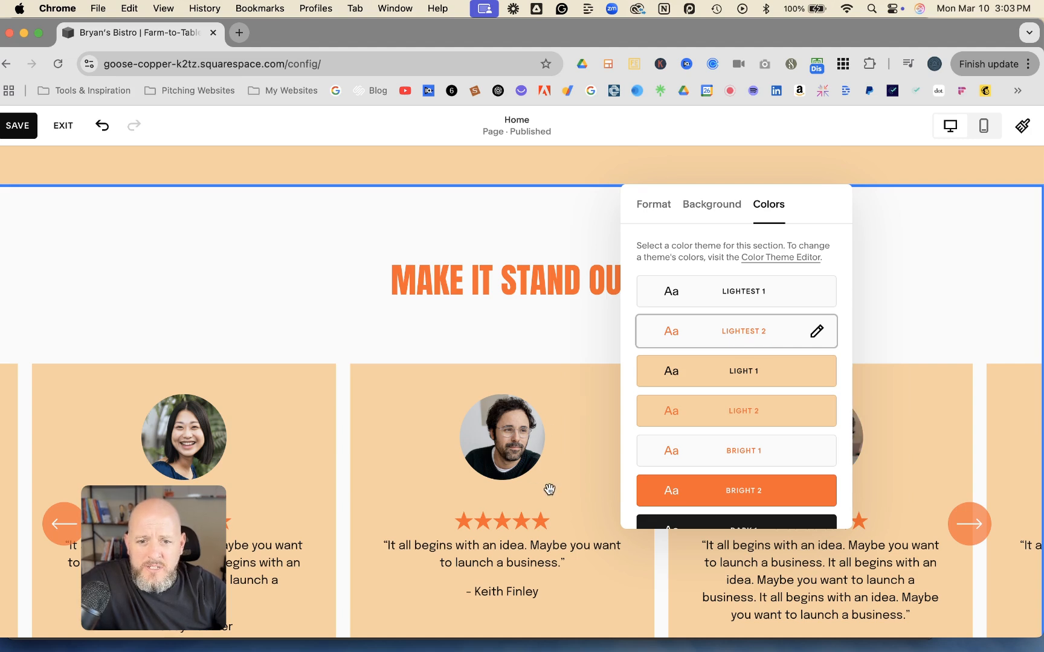
scroll(549, 489, "down", 2)
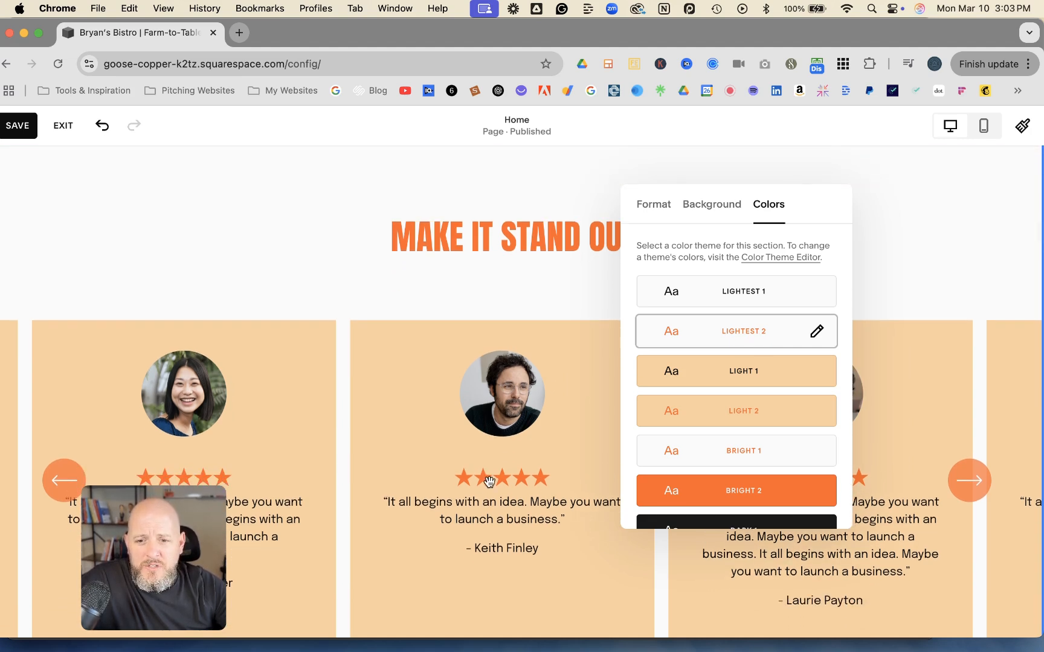
scroll(518, 493, "down", 2)
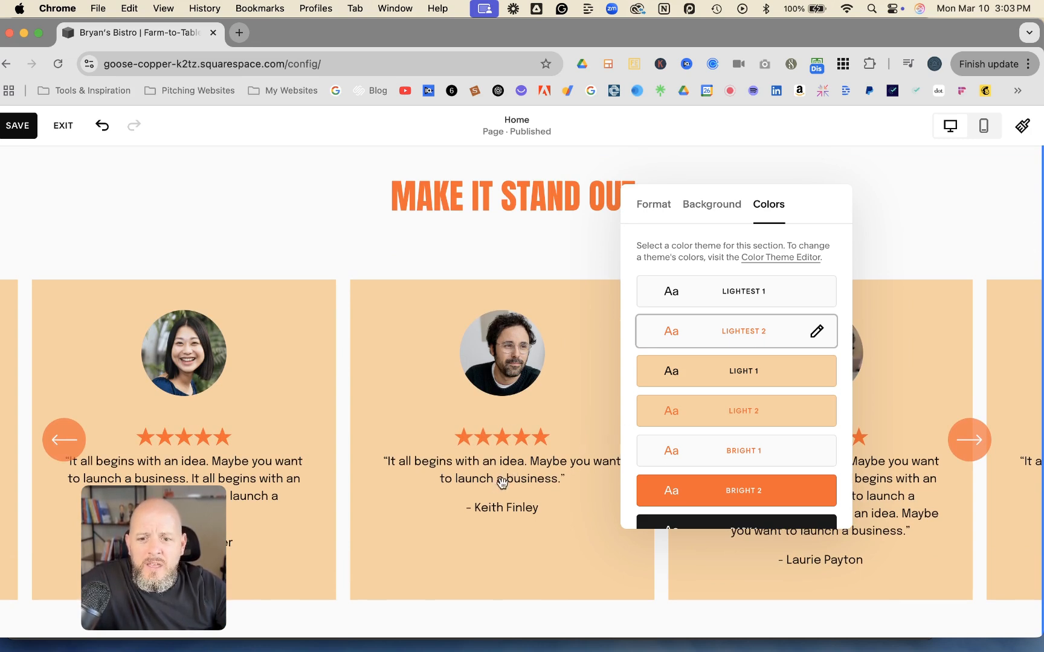
Try the Light 1, Light 2, Bright 1, Bright 2 and Dark 1 color themes on the testimonial section.
left_click(755, 373)
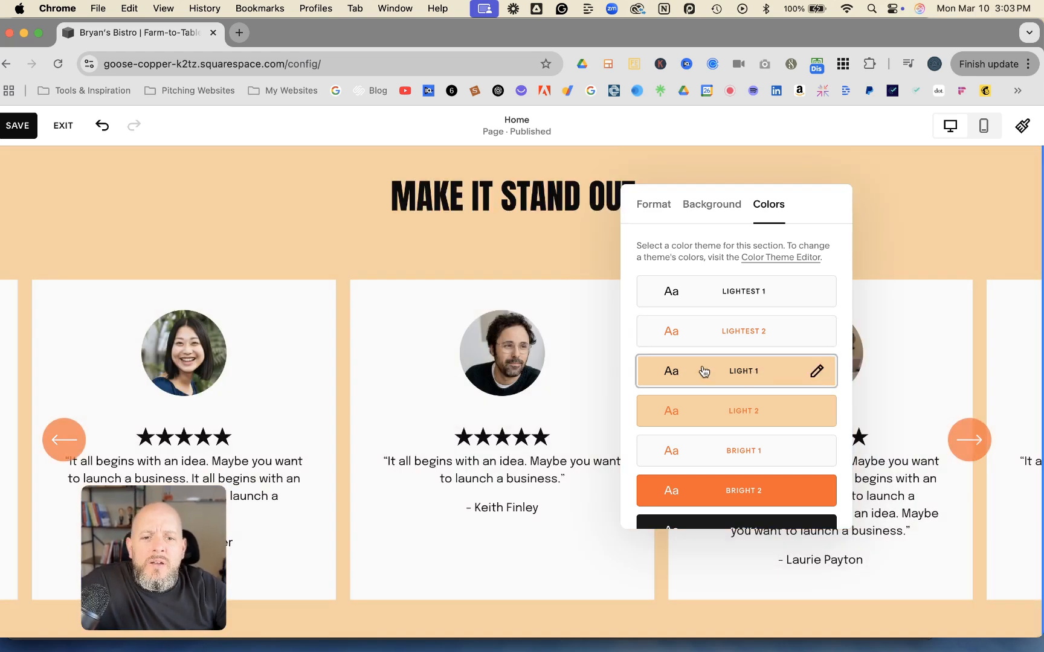
left_click(748, 410)
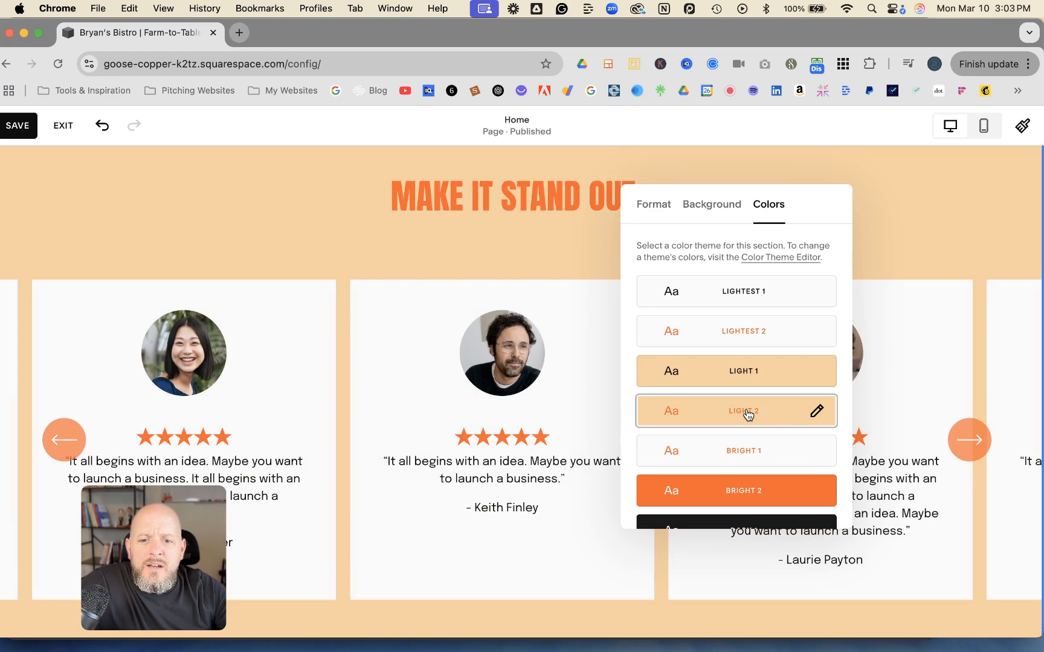
left_click(746, 450)
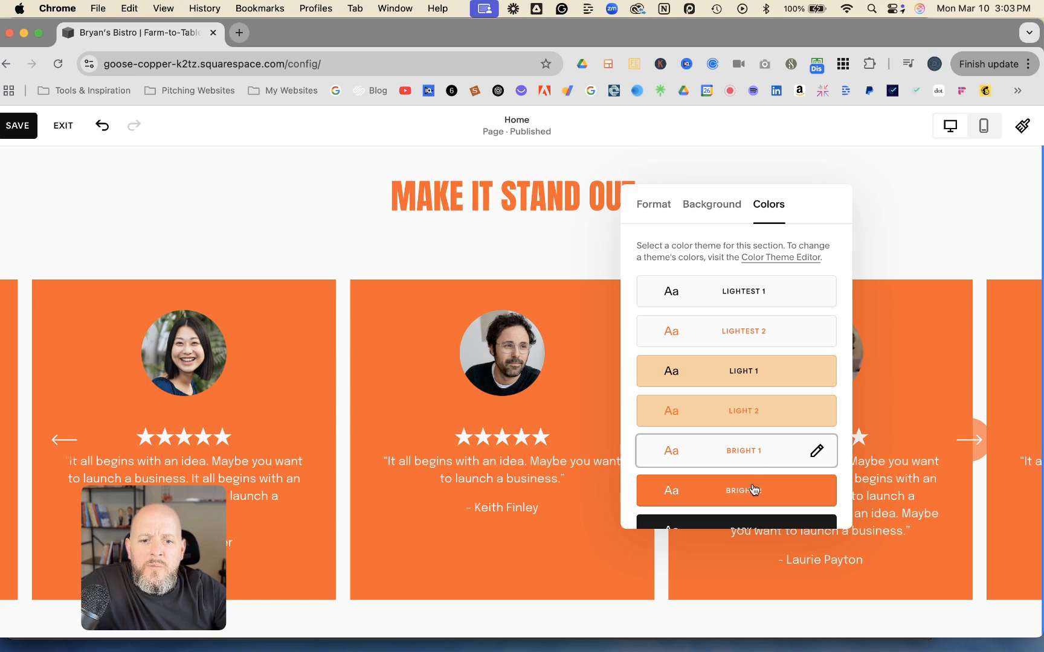
left_click(754, 490)
scroll(753, 489, "down", 2)
left_click(753, 485)
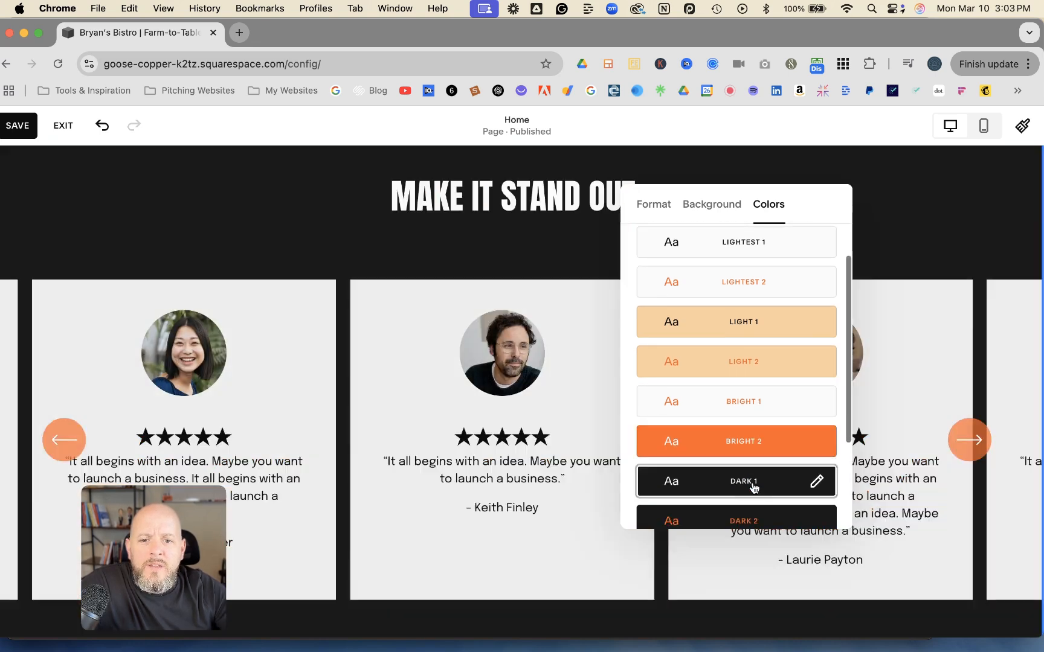
Apply the Dark 2 color theme to the testimonial section and close the section settings.
scroll(753, 488, "down", 1)
left_click(752, 490)
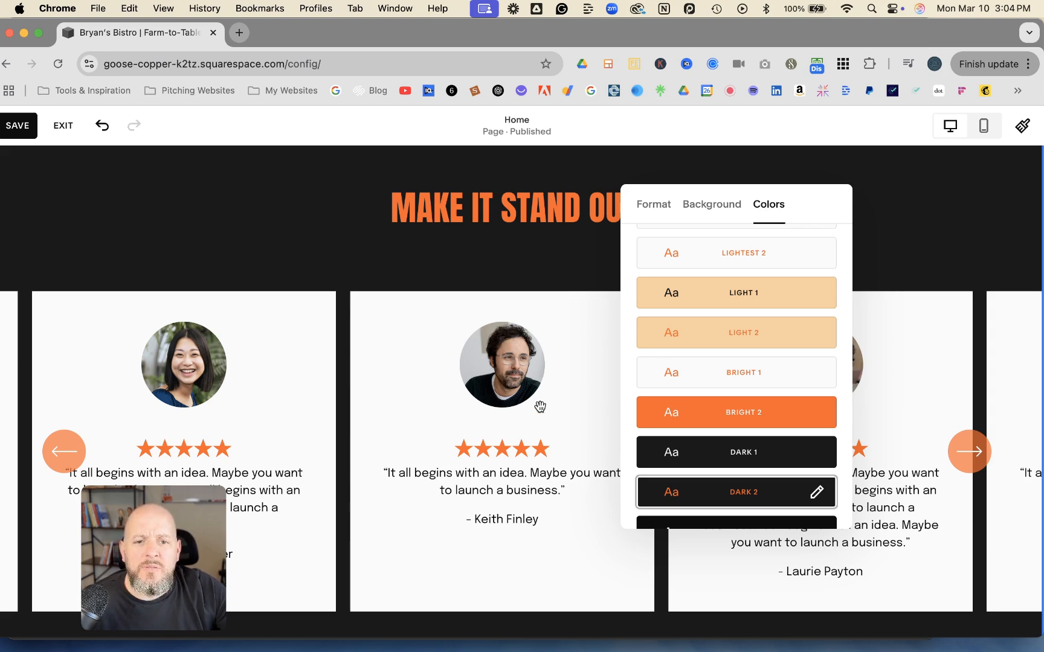
left_click(557, 272)
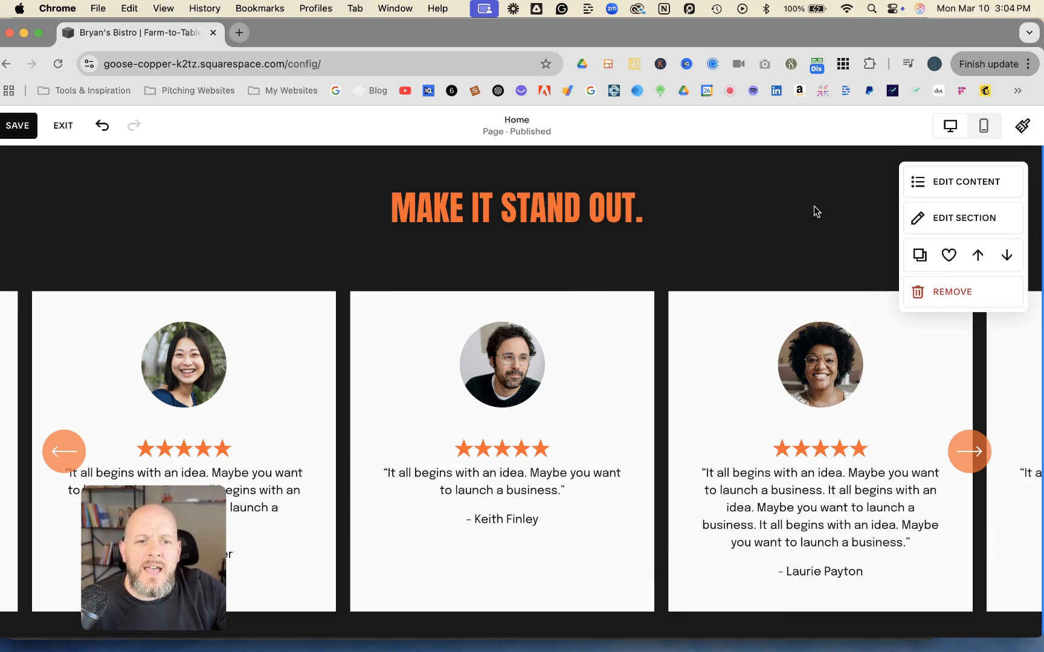
Change the carousel section's title text to "What Our Customers Are Saying" and save the page.
left_click(968, 183)
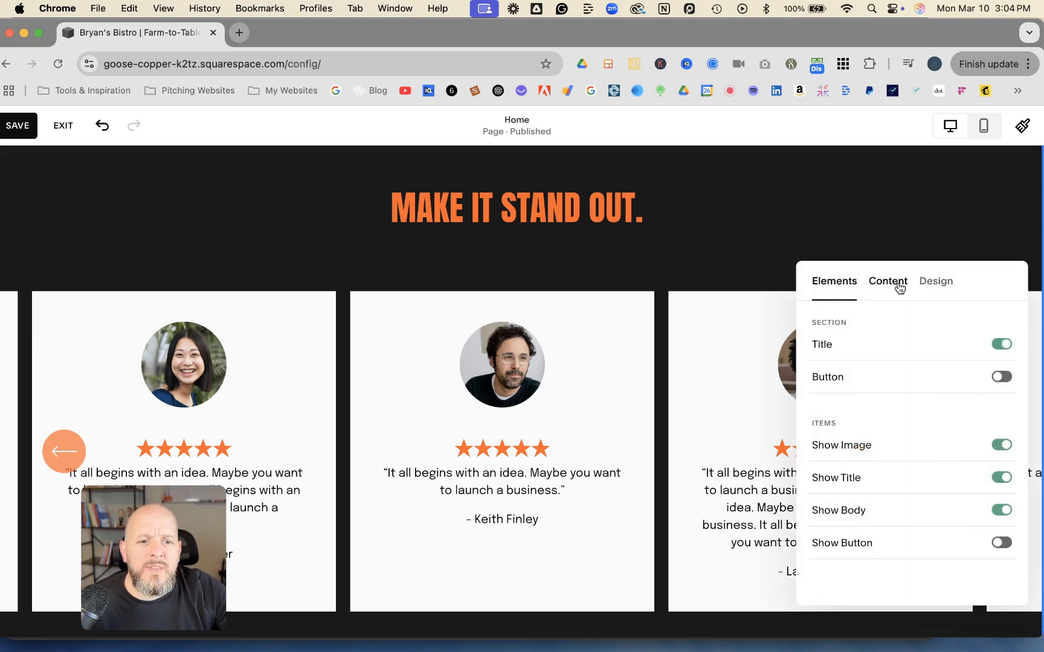
left_click(898, 287)
left_click_drag(892, 272, 704, 241)
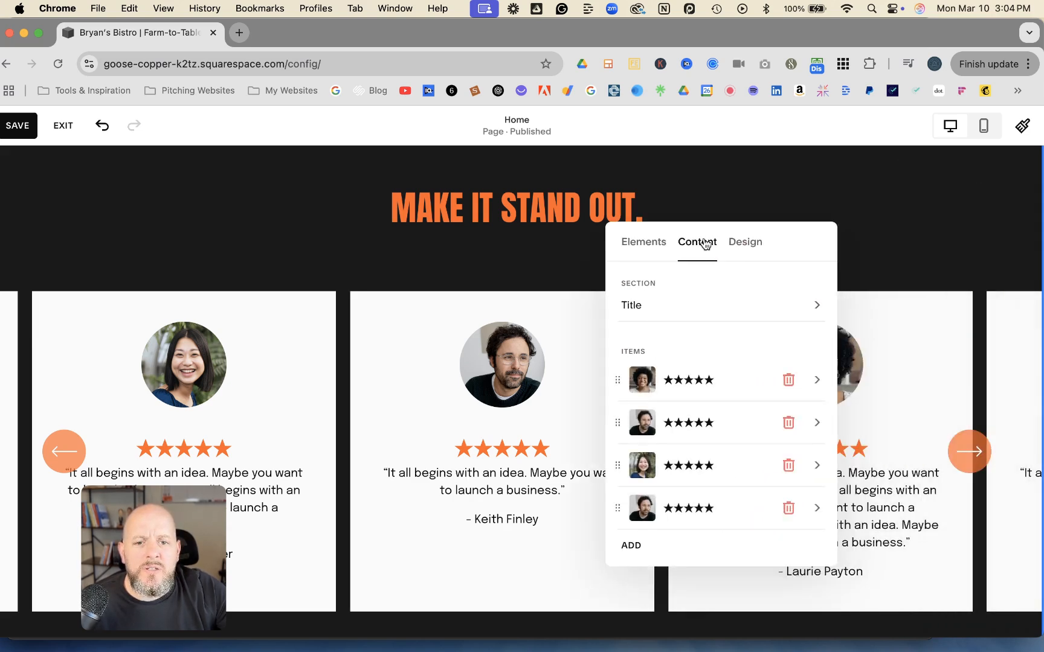
left_click(813, 308)
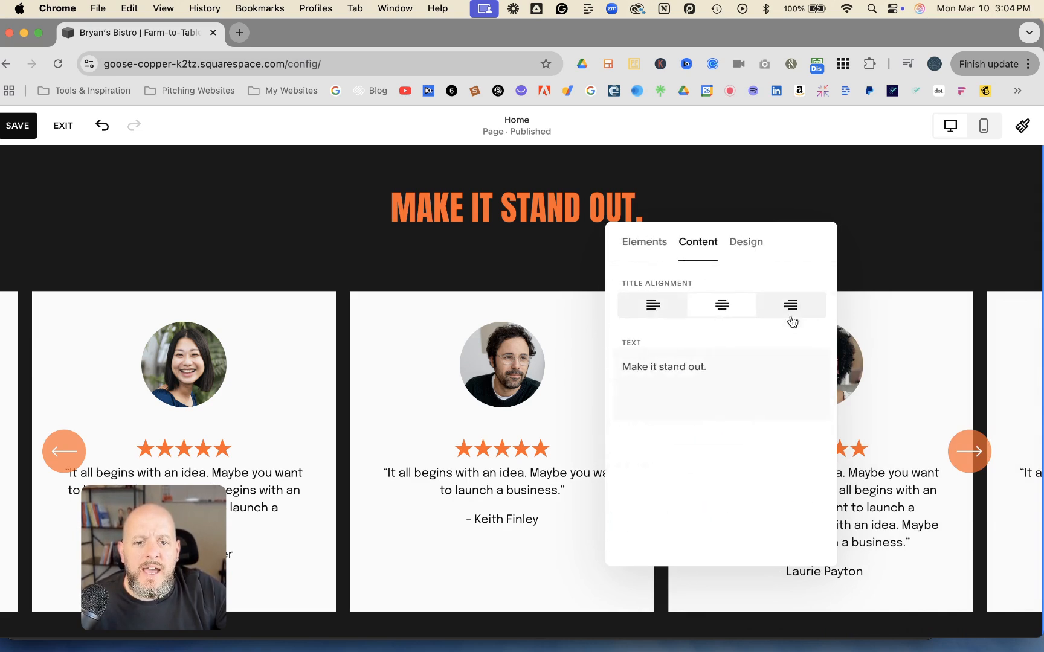
triple_click(717, 367)
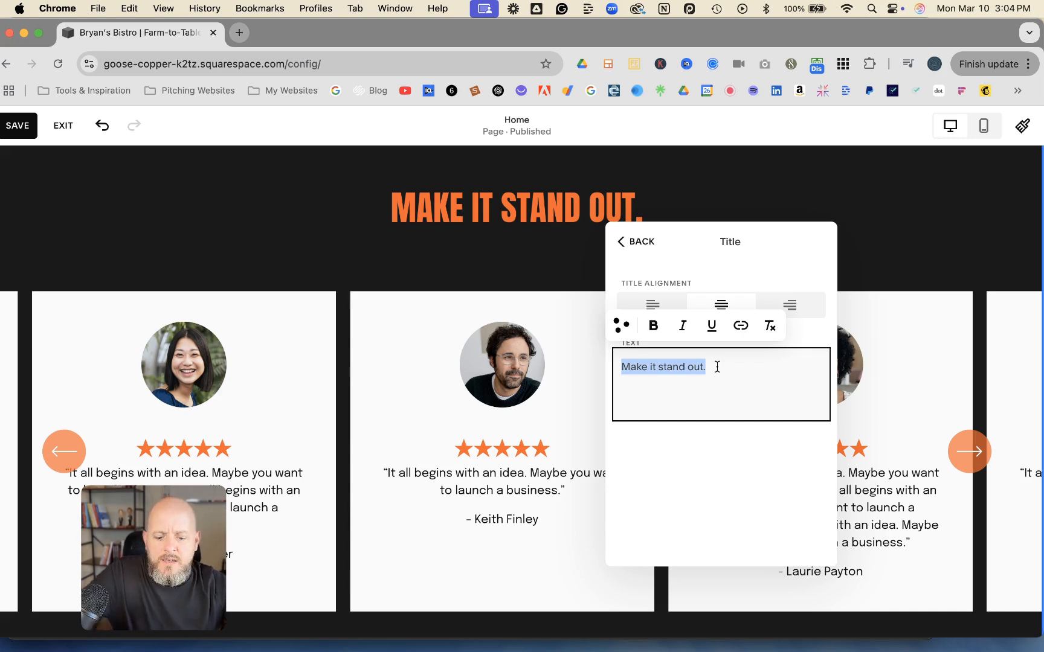
type("What Our Customers Are Saying")
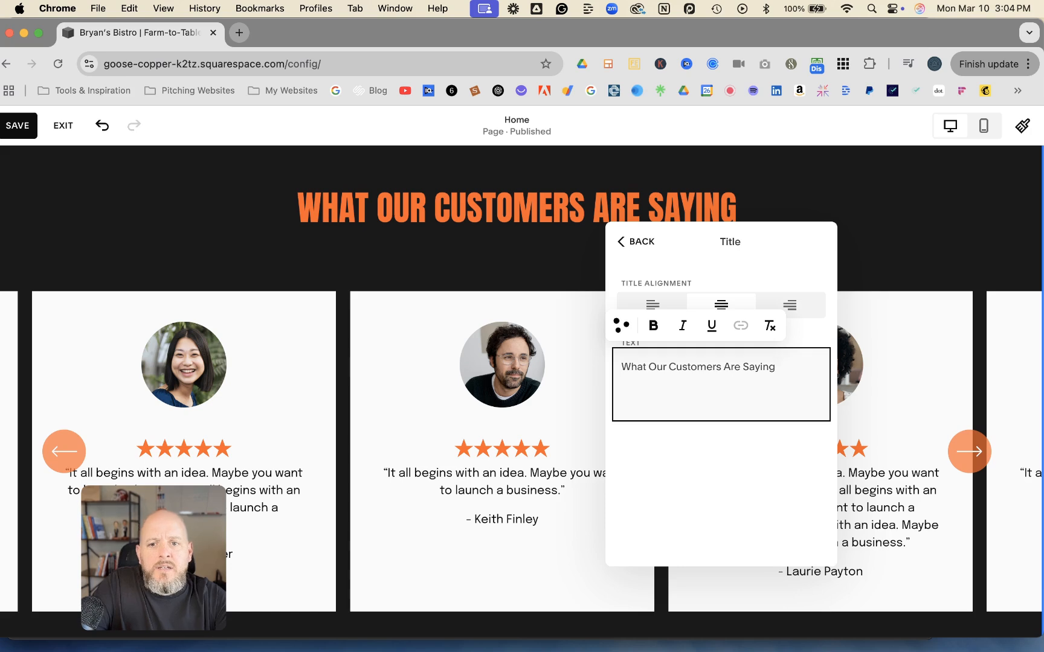
left_click(641, 243)
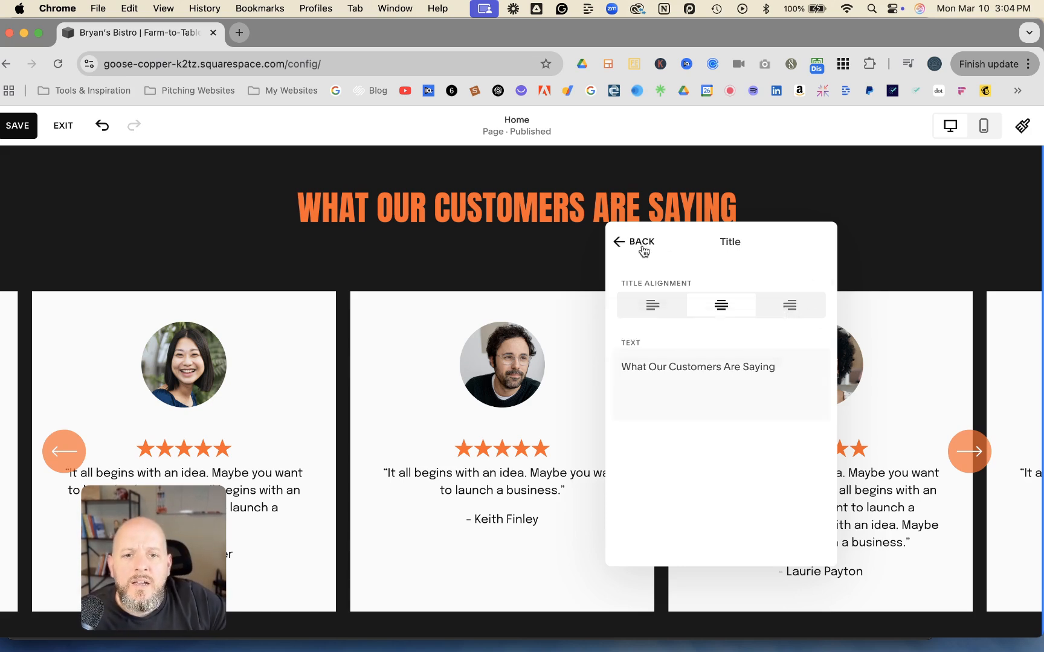
left_click(874, 310)
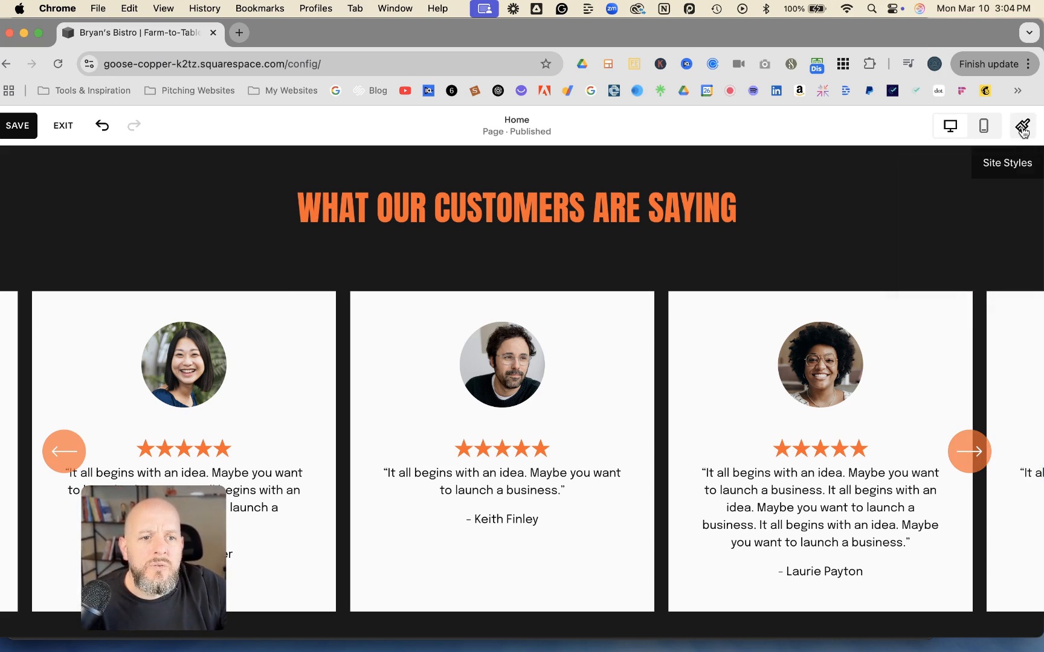
left_click(18, 125)
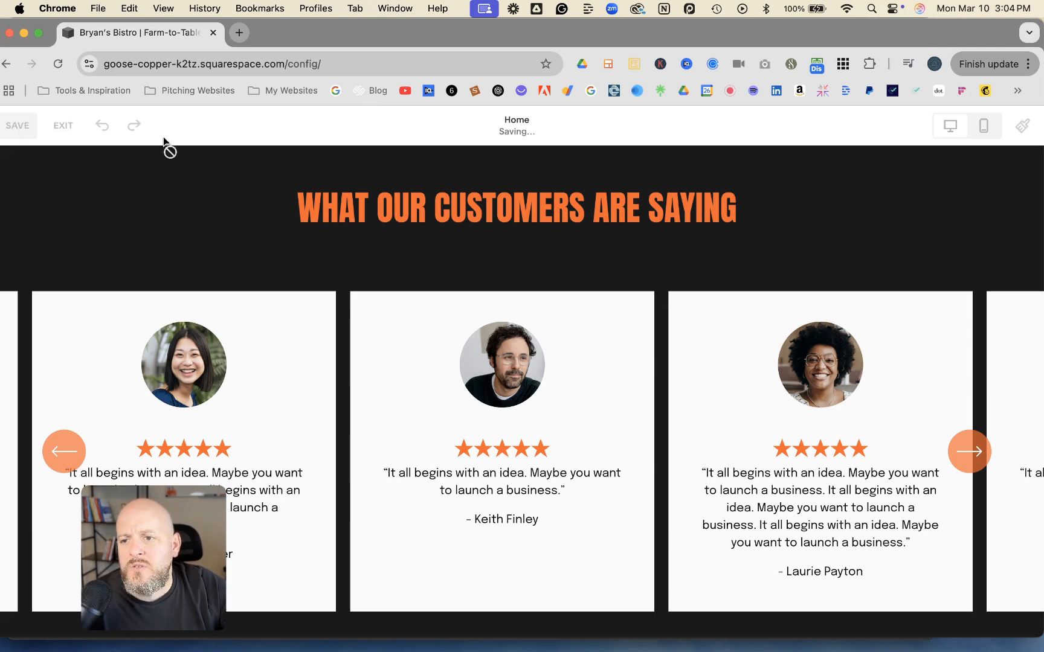
Open the Dark 2 color theme for editing in Site Styles and filter it to the testimonial carousel's colors.
left_click(1021, 128)
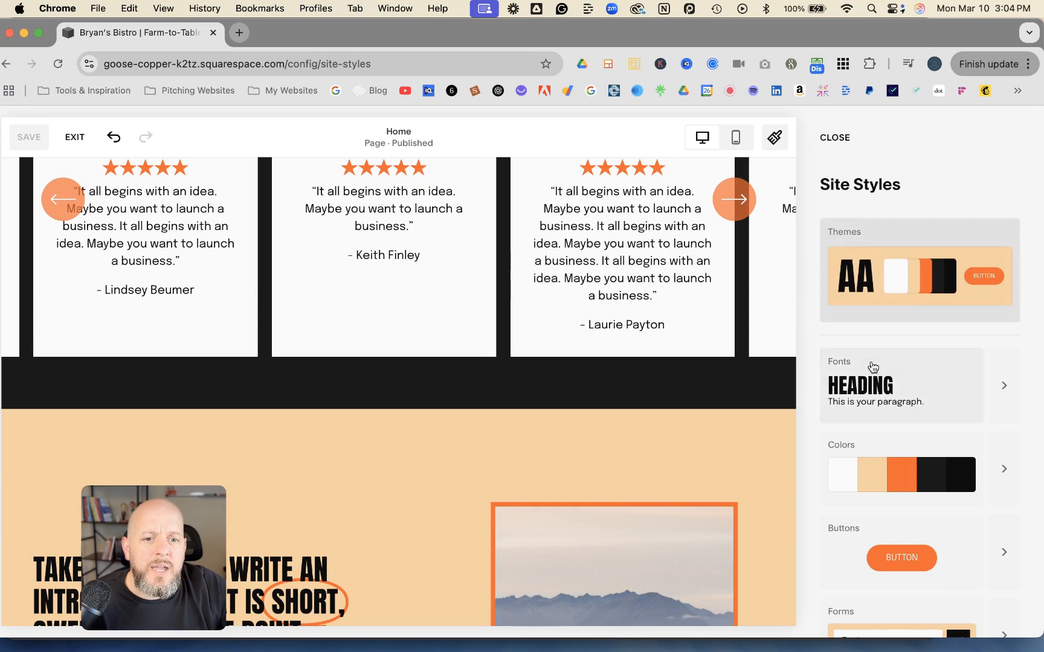
scroll(697, 363, "up", 3)
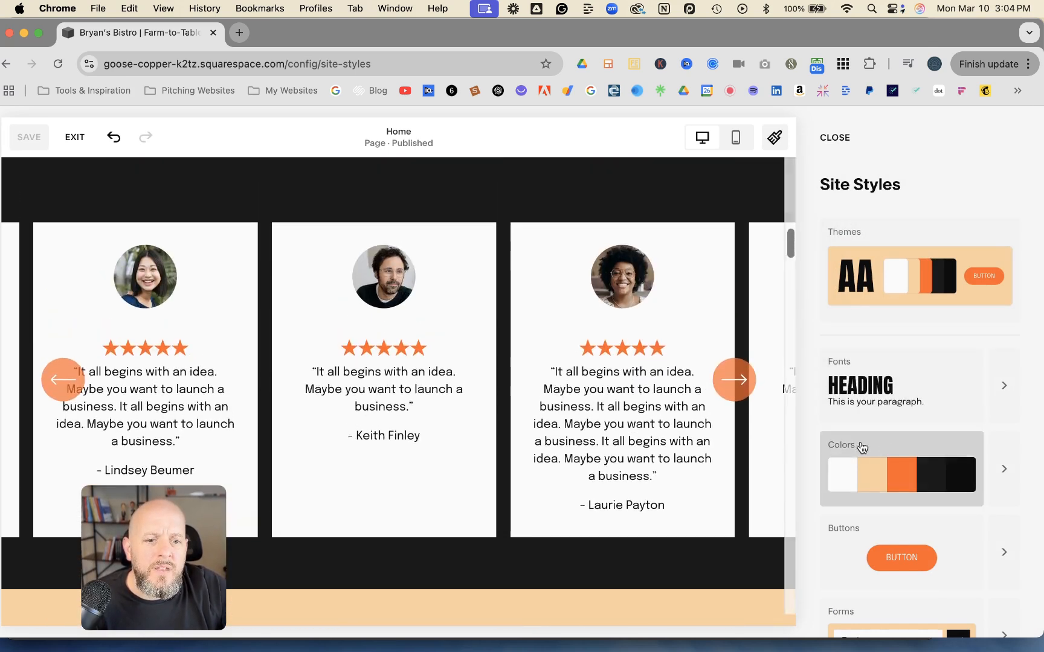
scroll(729, 404, "up", 2)
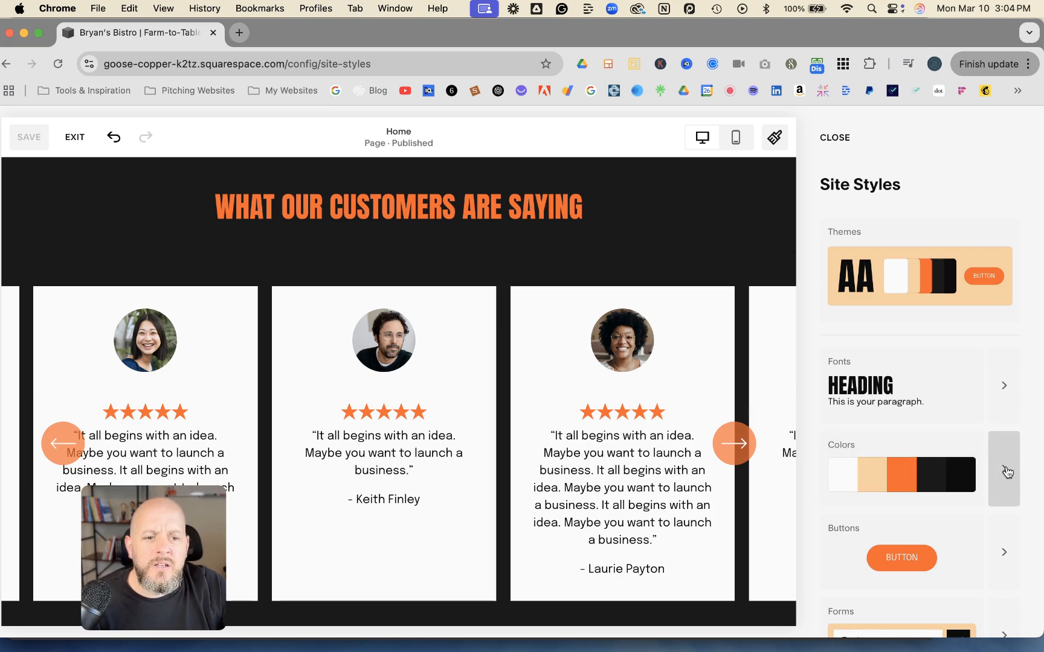
left_click(1004, 470)
scroll(726, 317, "up", 1)
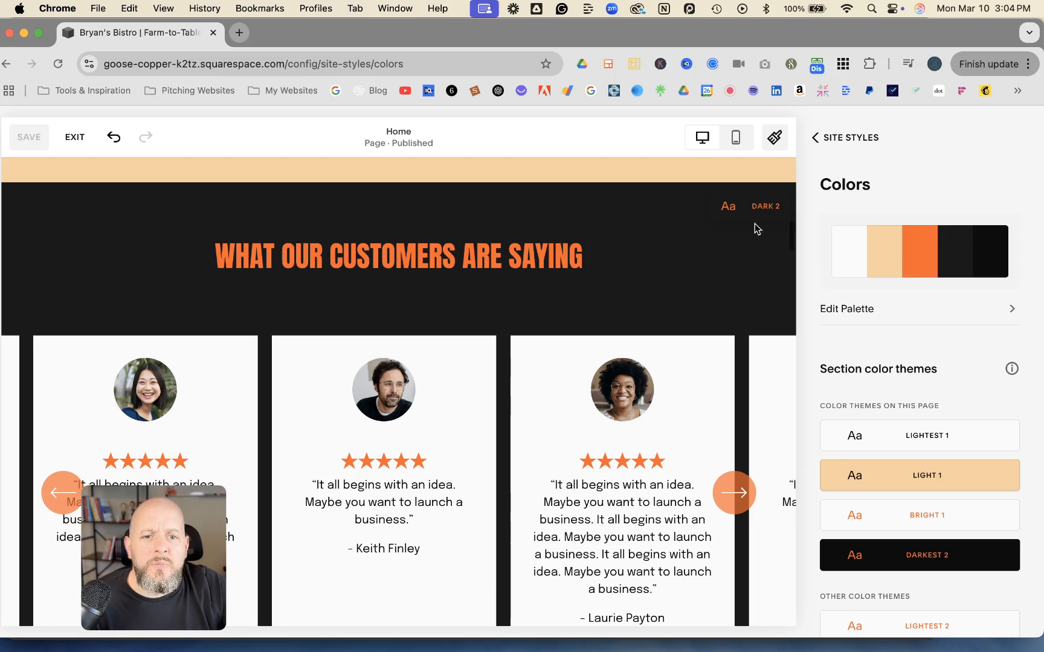
mouse_move(869, 428)
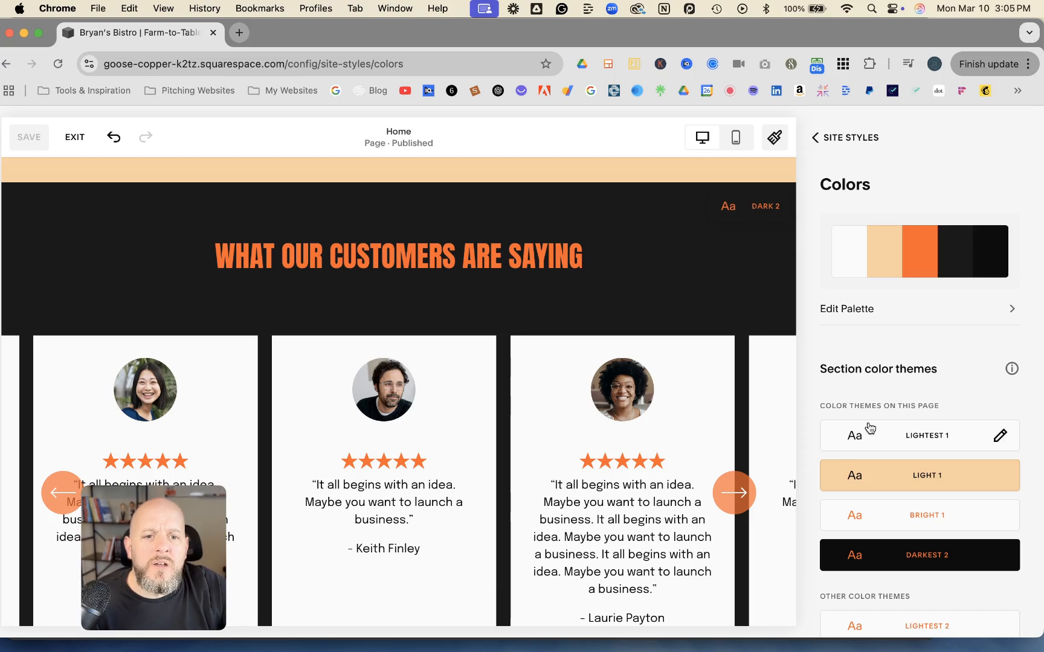
scroll(869, 428, "down", 4)
left_click(909, 553)
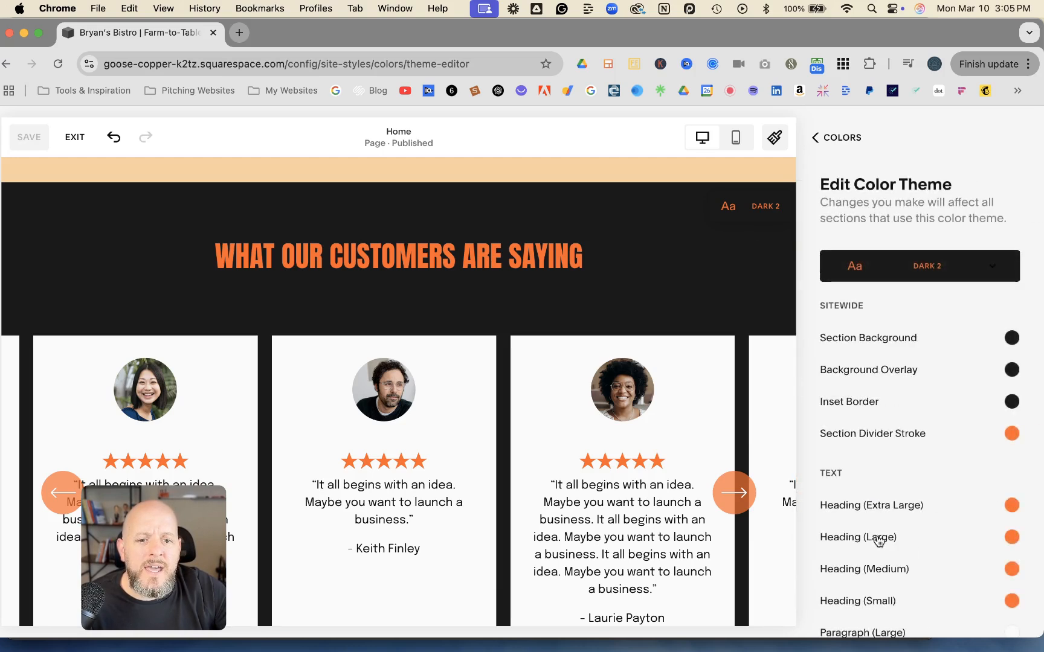
left_click(690, 413)
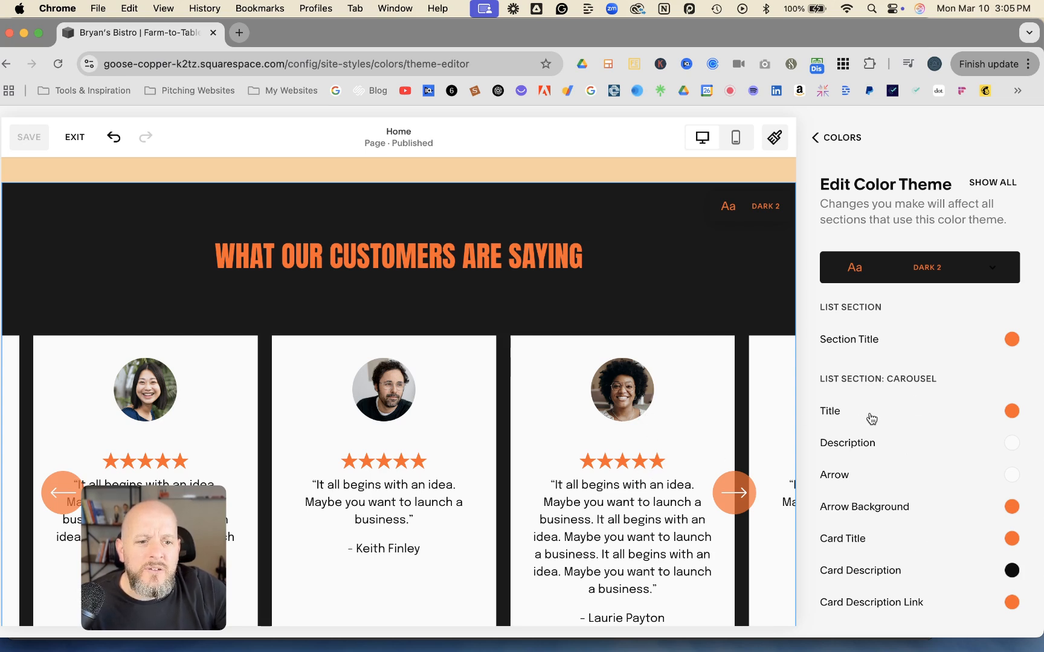
Set the carousel's Title color in the Dark 2 theme to the palette's darkest black.
left_click(1012, 413)
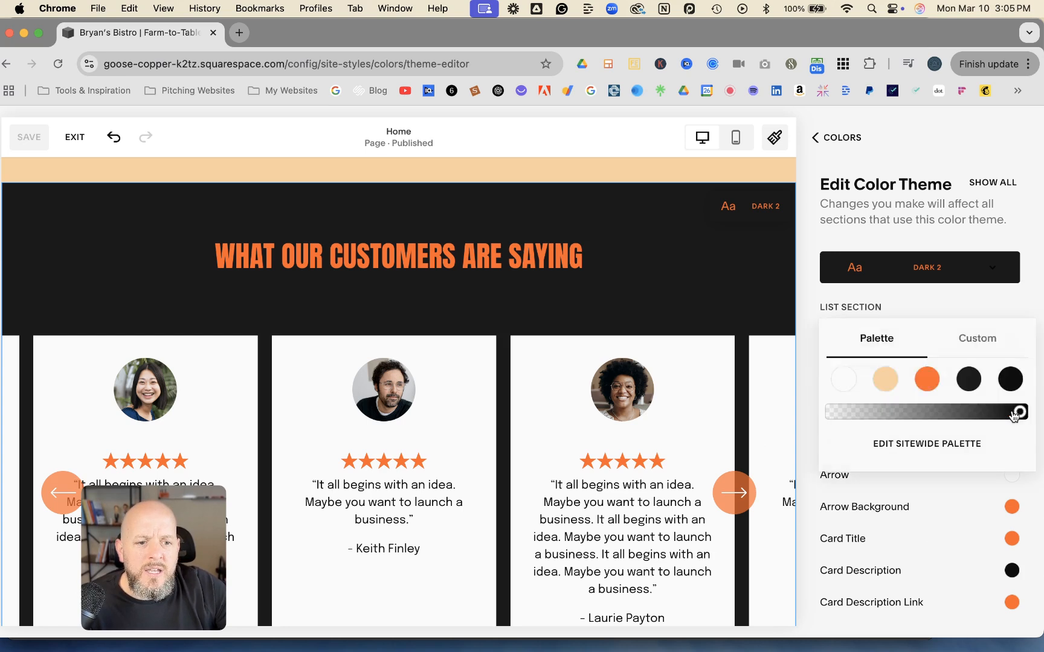
left_click(974, 384)
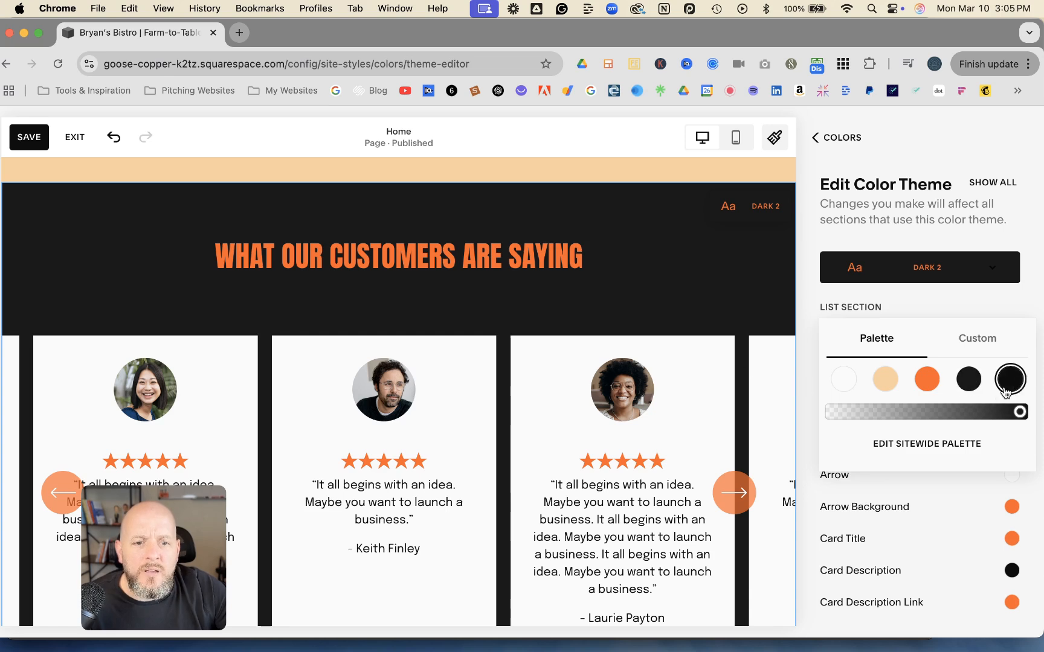
left_click(807, 414)
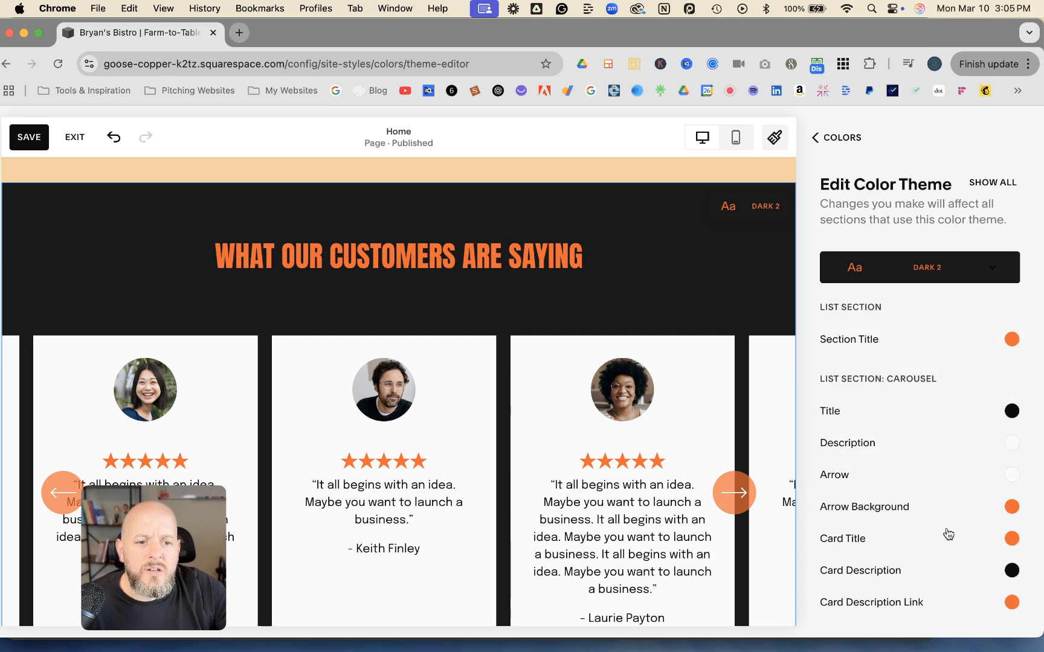
Set the Card Title color in the Dark 2 theme to the darkest palette black so the stars change color.
left_click(1013, 540)
left_click(1005, 515)
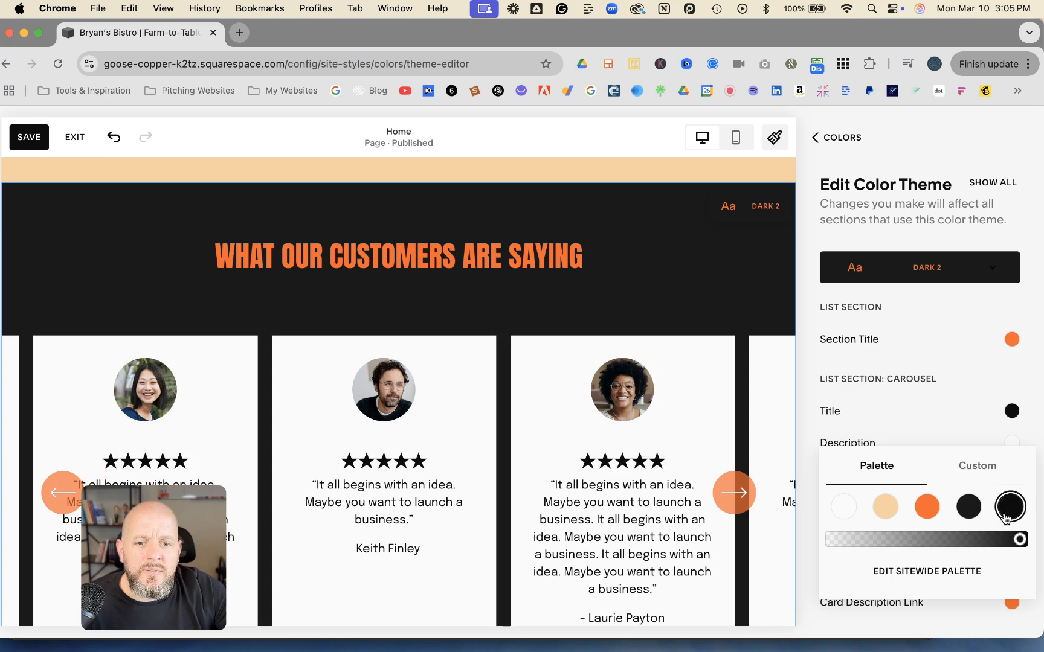
left_click(815, 470)
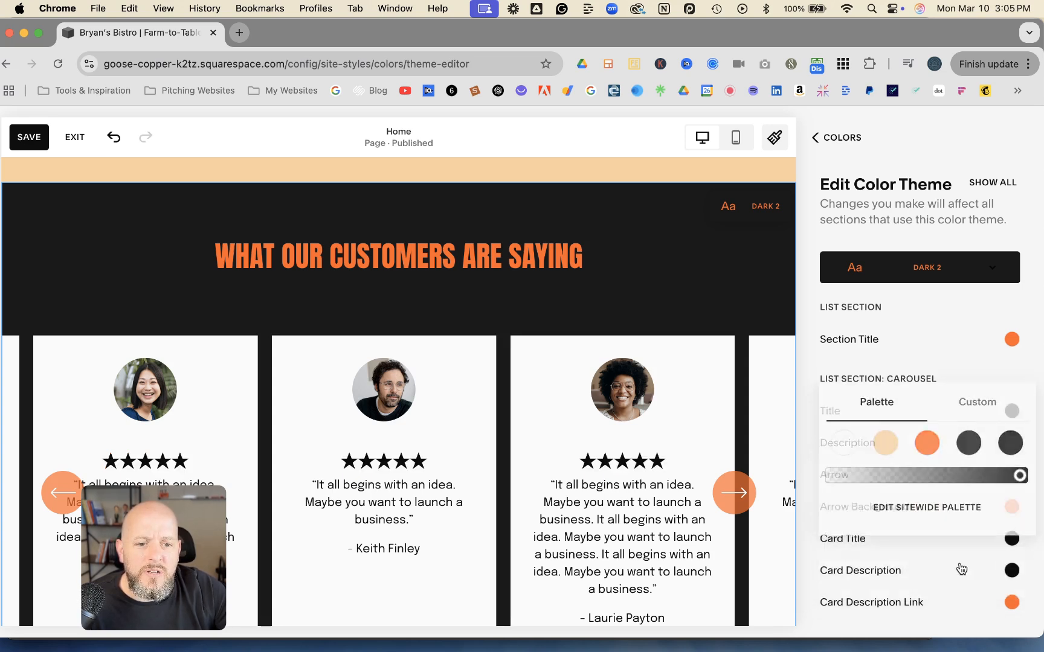
Set the carousel's Card Description color in the Dark 2 theme to the palette's orange.
left_click(1007, 571)
left_click(807, 529)
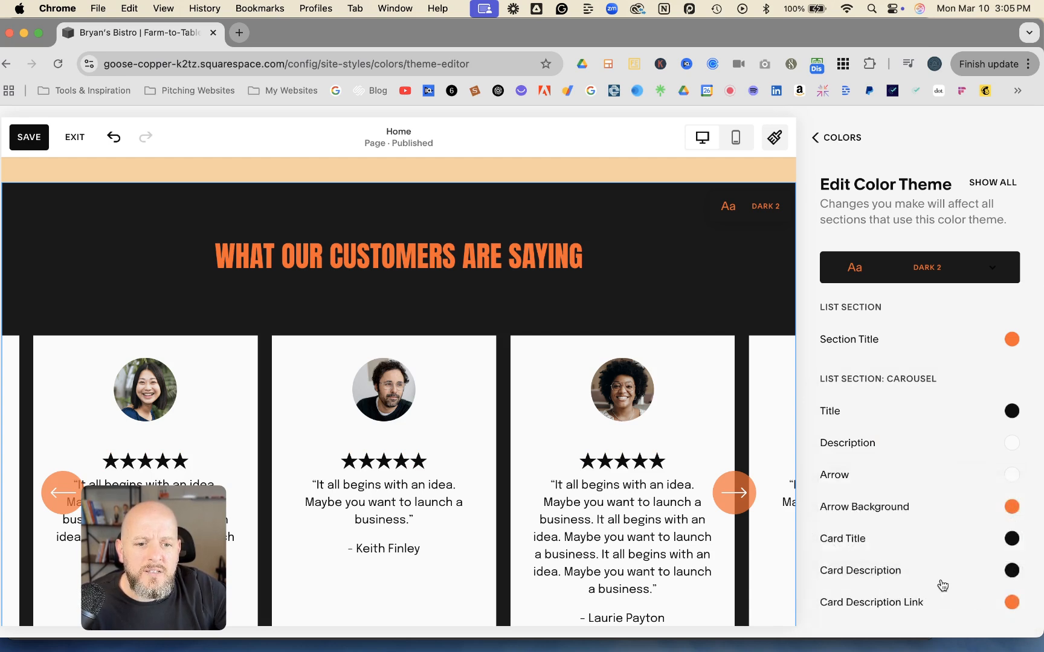
left_click(1010, 571)
left_click(938, 544)
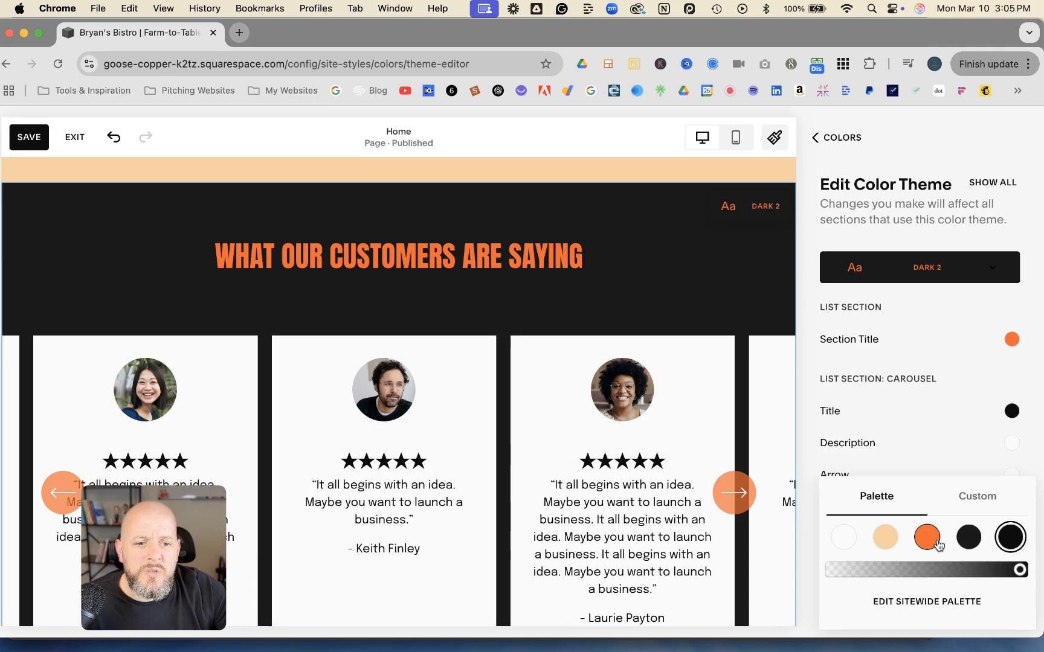
left_click(817, 535)
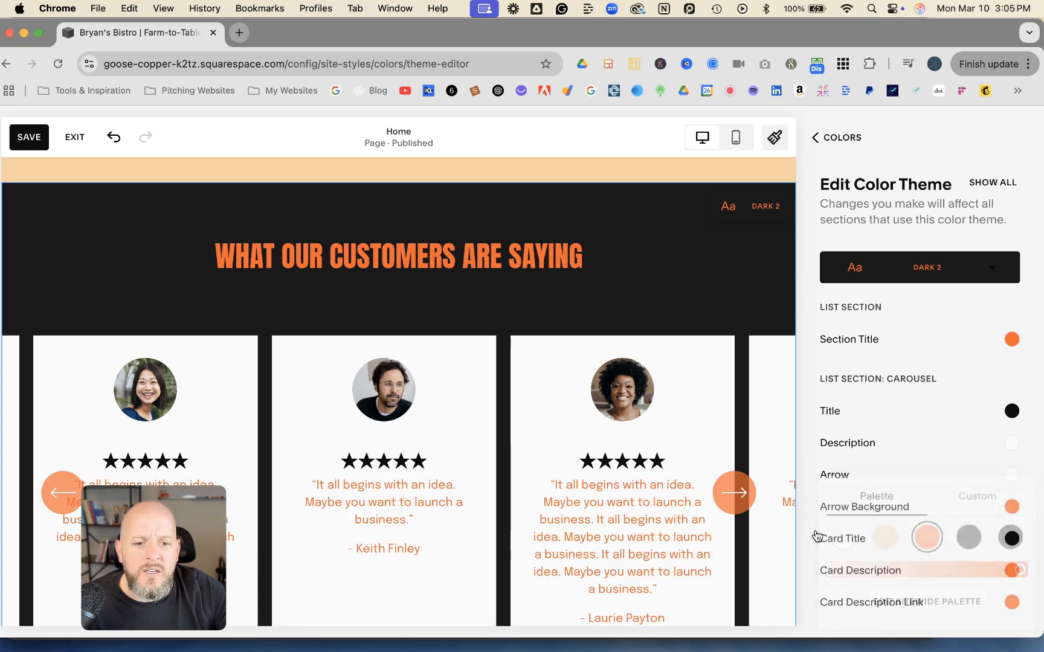
left_click(806, 559)
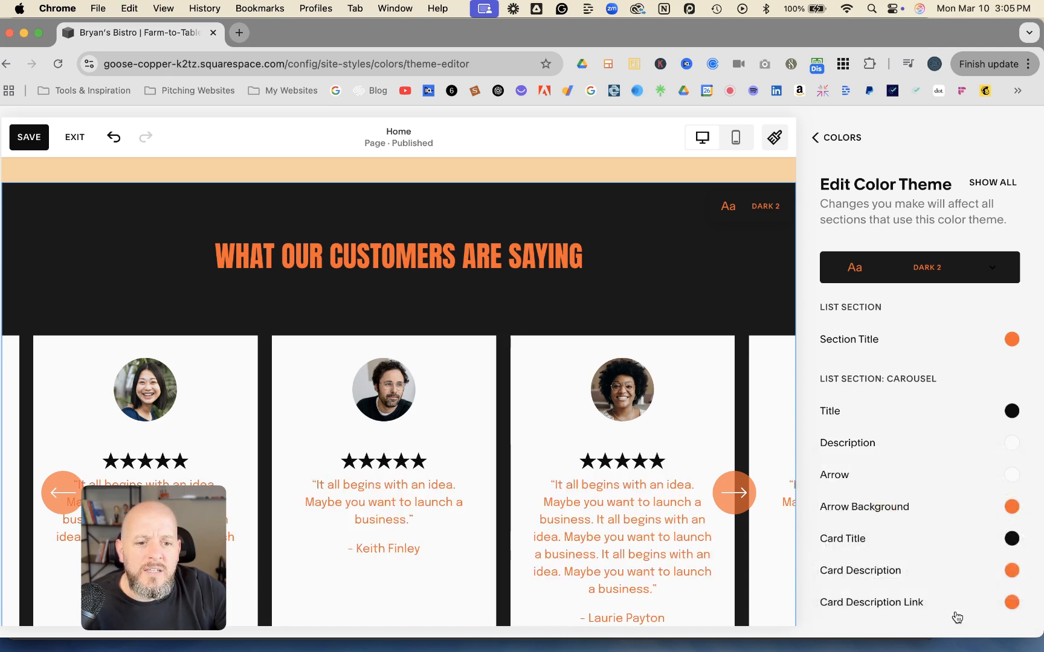
Set the carousel's Arrow Background color in the Dark 2 theme to the palette's darkest black.
scroll(922, 599, "down", 1)
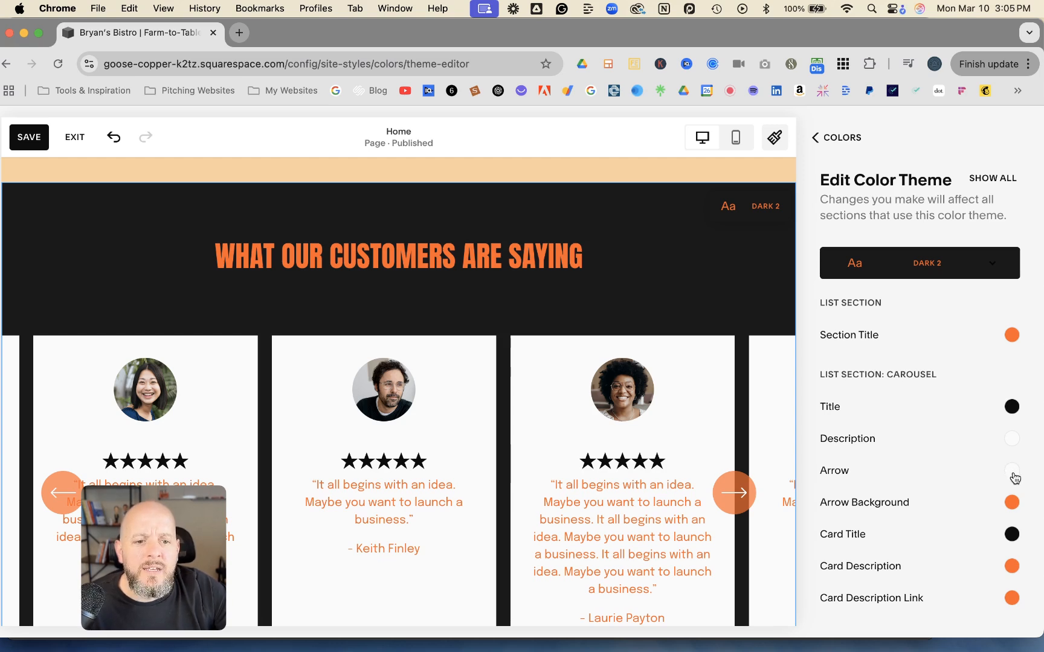
left_click(1012, 506)
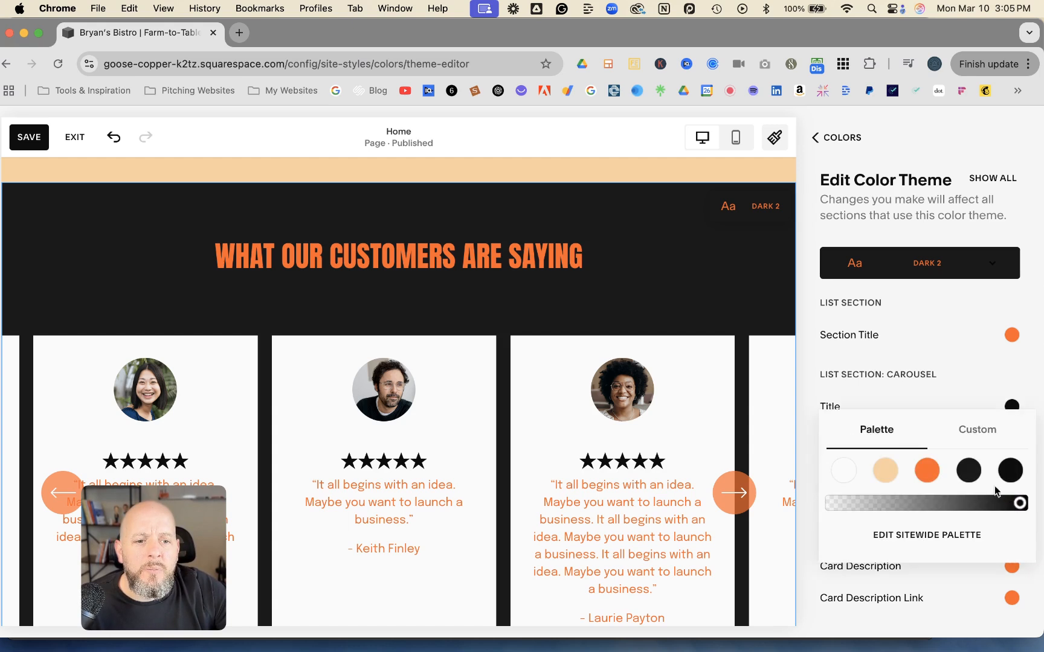
left_click(1012, 473)
left_click(816, 436)
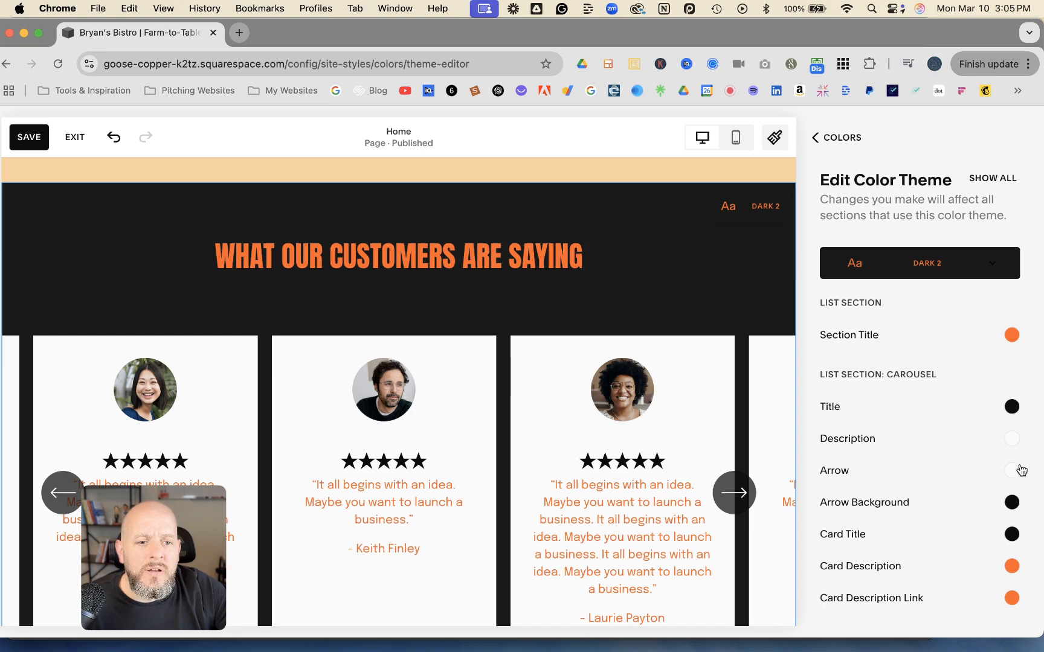
Set the carousel's Arrow color in the Dark 2 theme to the palette's orange, and save and exit the page editor.
left_click(1020, 470)
left_click(927, 439)
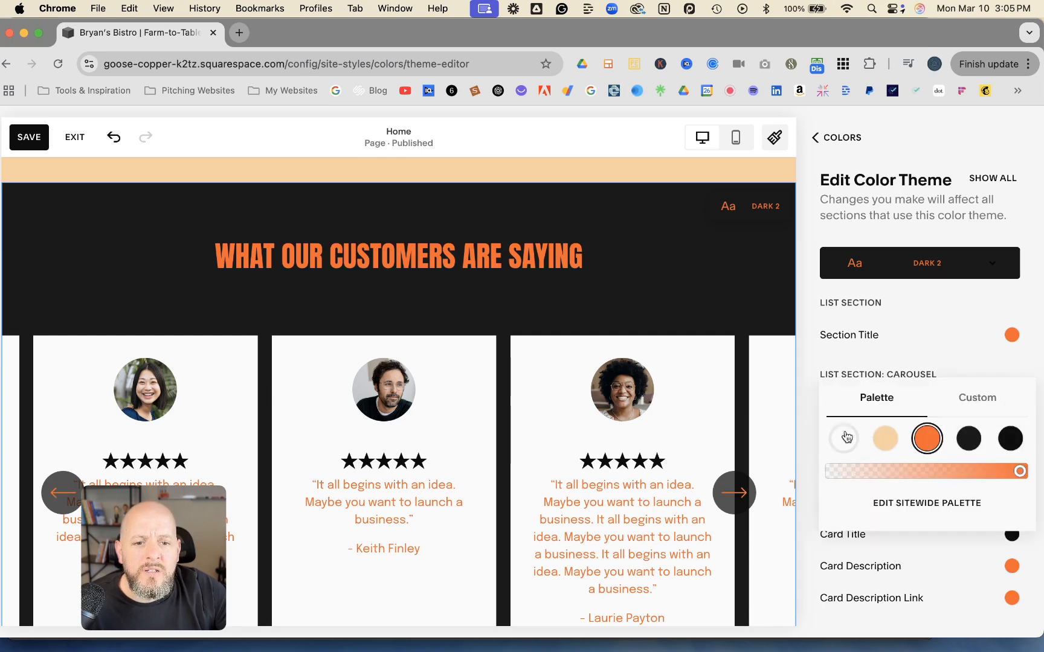
left_click(811, 448)
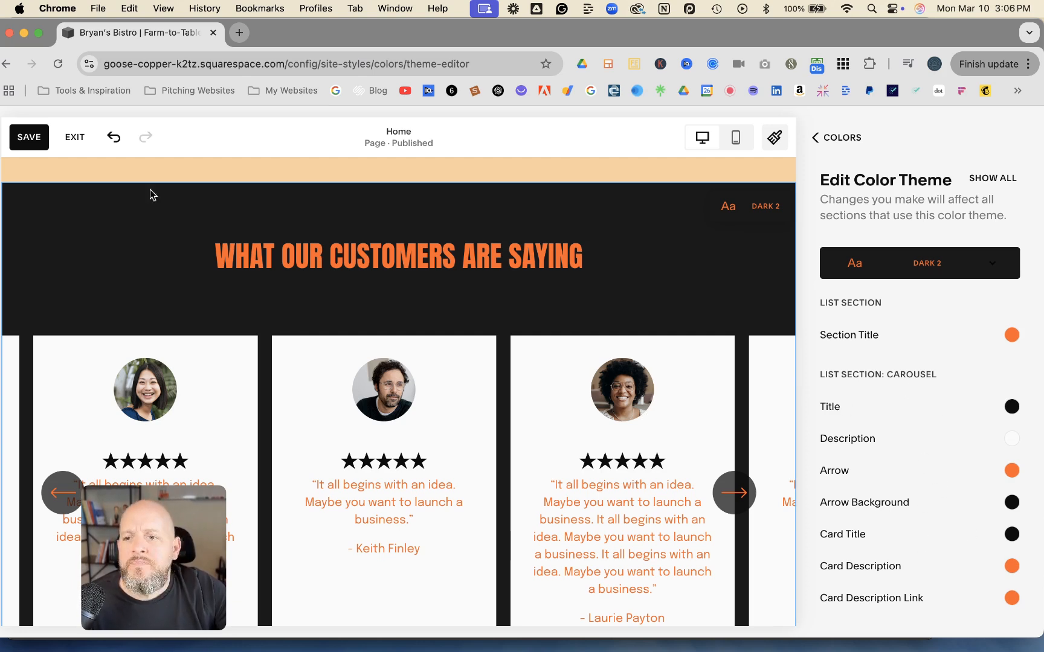
left_click(28, 136)
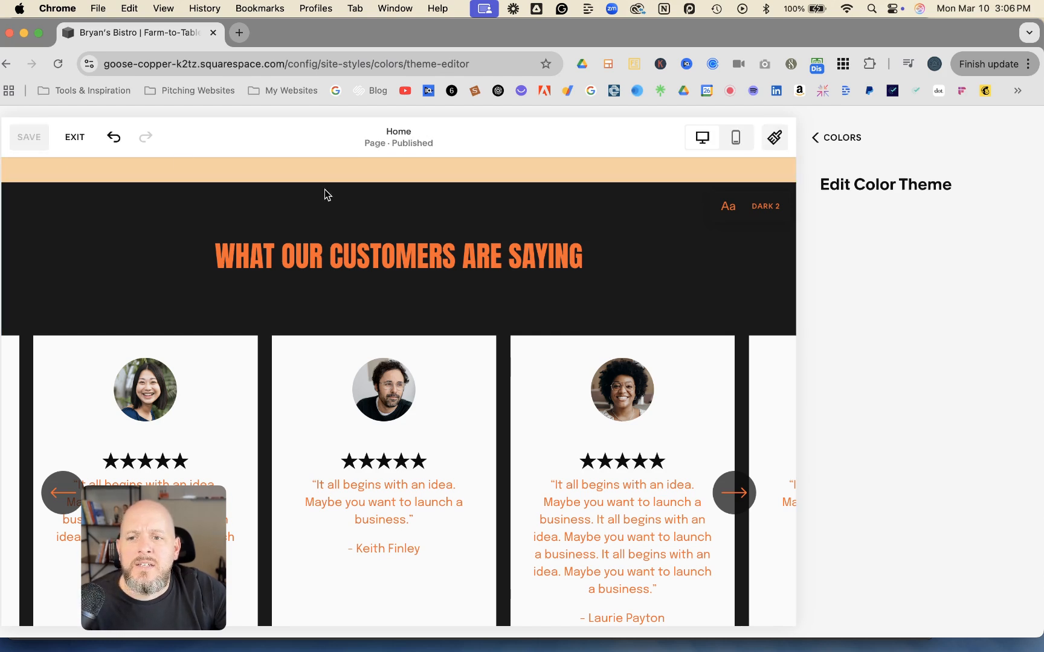
left_click(73, 137)
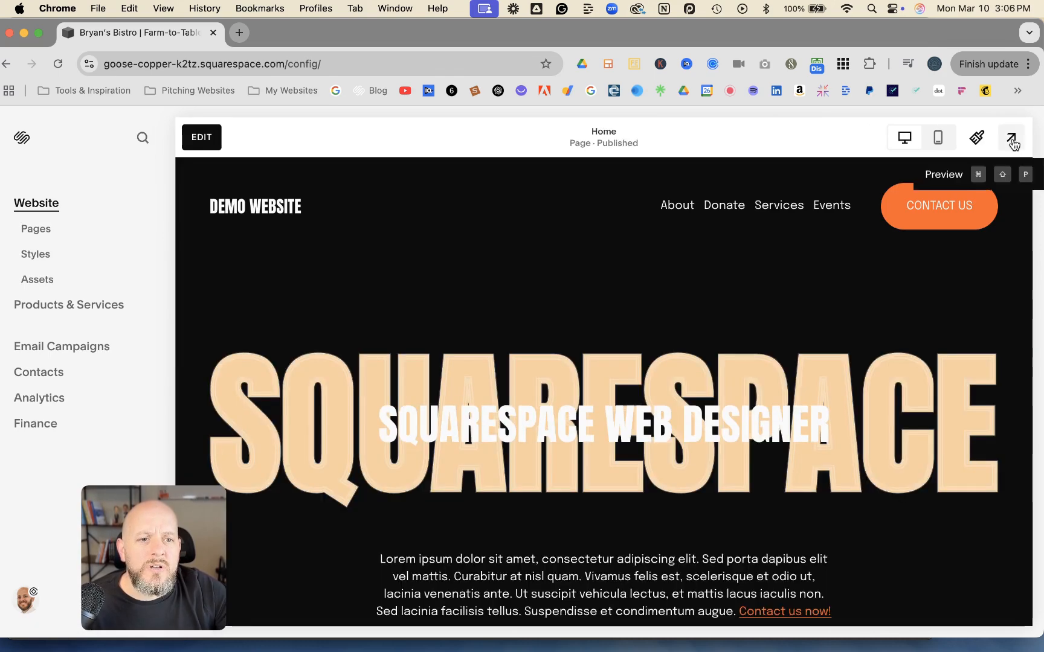
Preview the site full-screen and advance through the testimonial carousel to examine its cards, arrows and colors.
left_click(1011, 137)
scroll(810, 241, "down", 4)
scroll(809, 242, "down", 10)
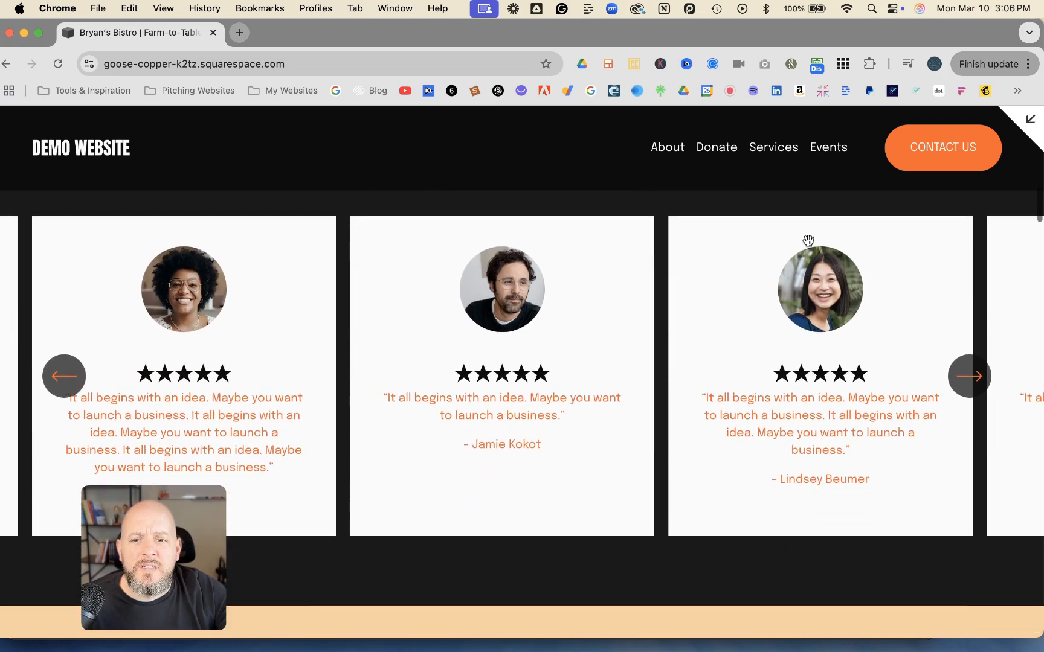
scroll(902, 366, "up", 2)
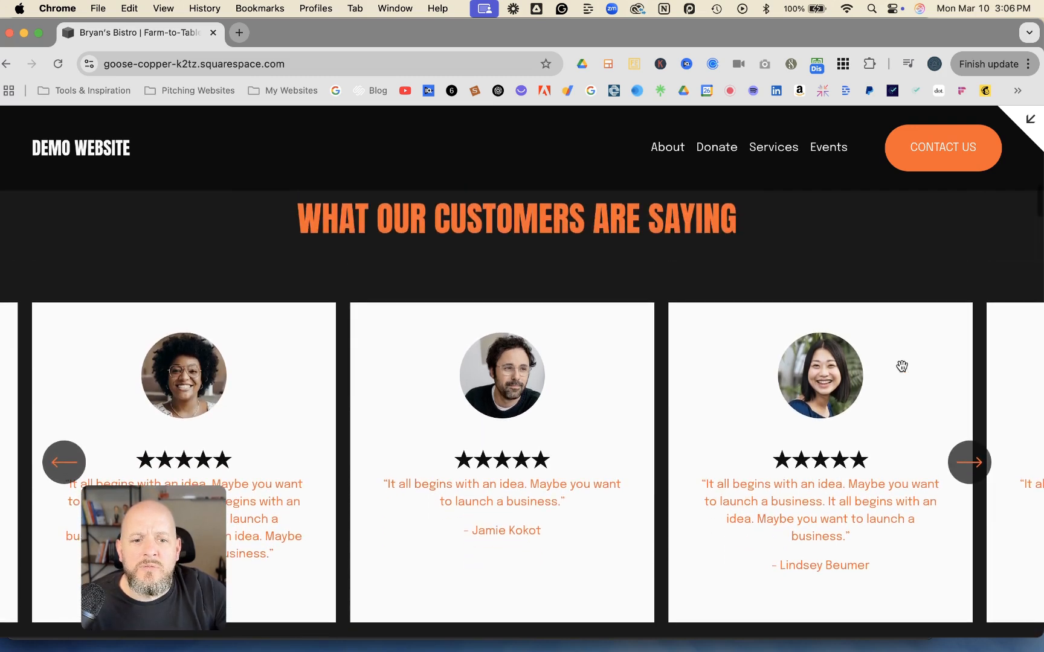
left_click(971, 466)
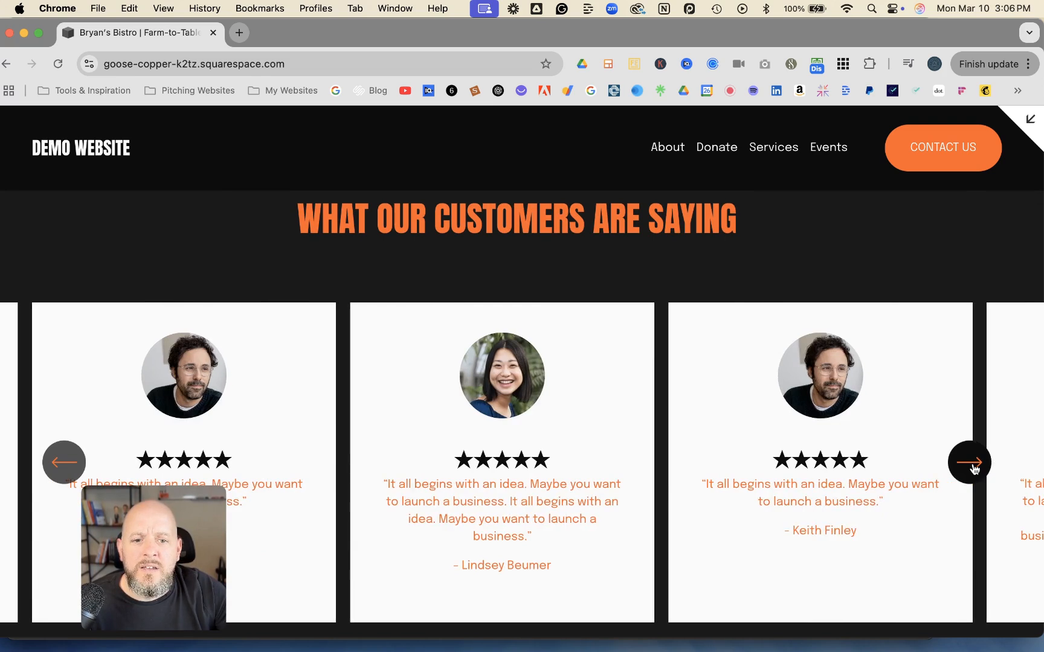
left_click(971, 464)
left_click(972, 467)
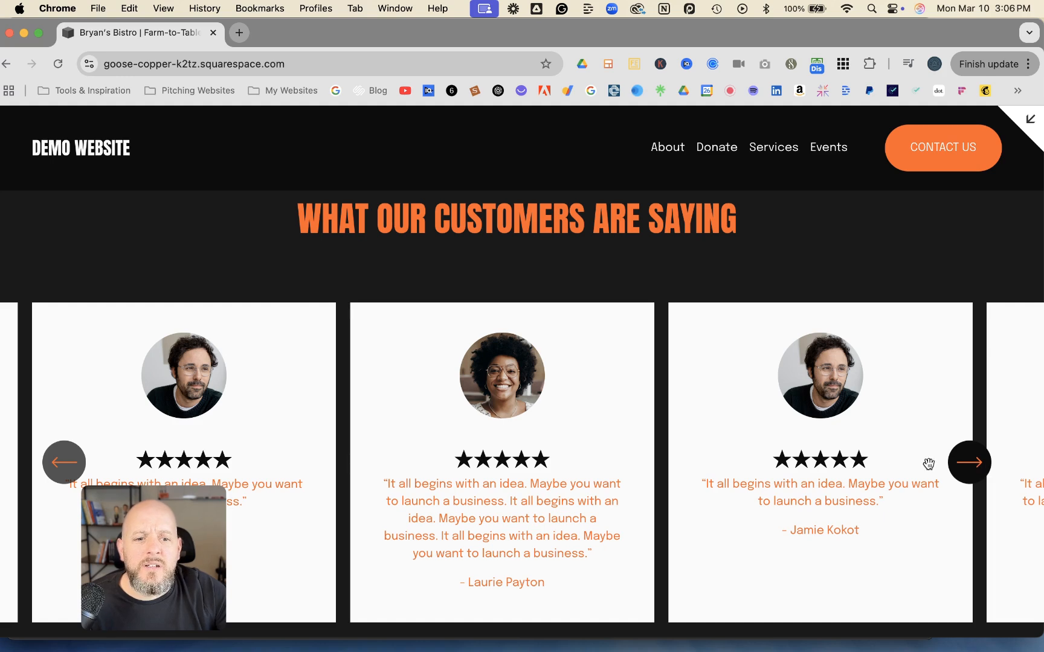
scroll(857, 464, "down", 1)
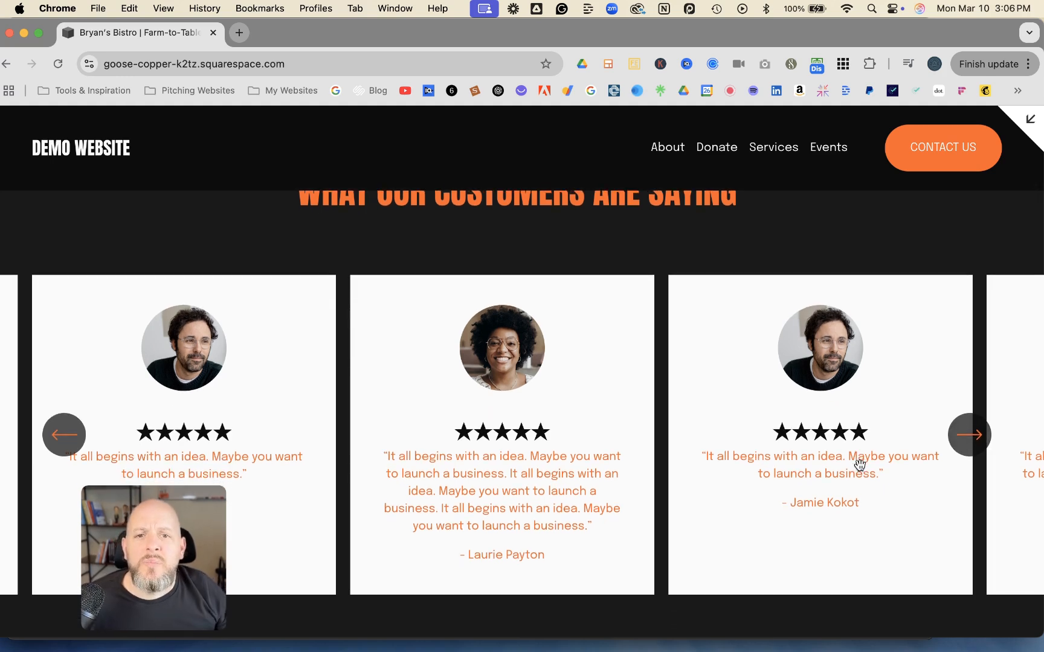